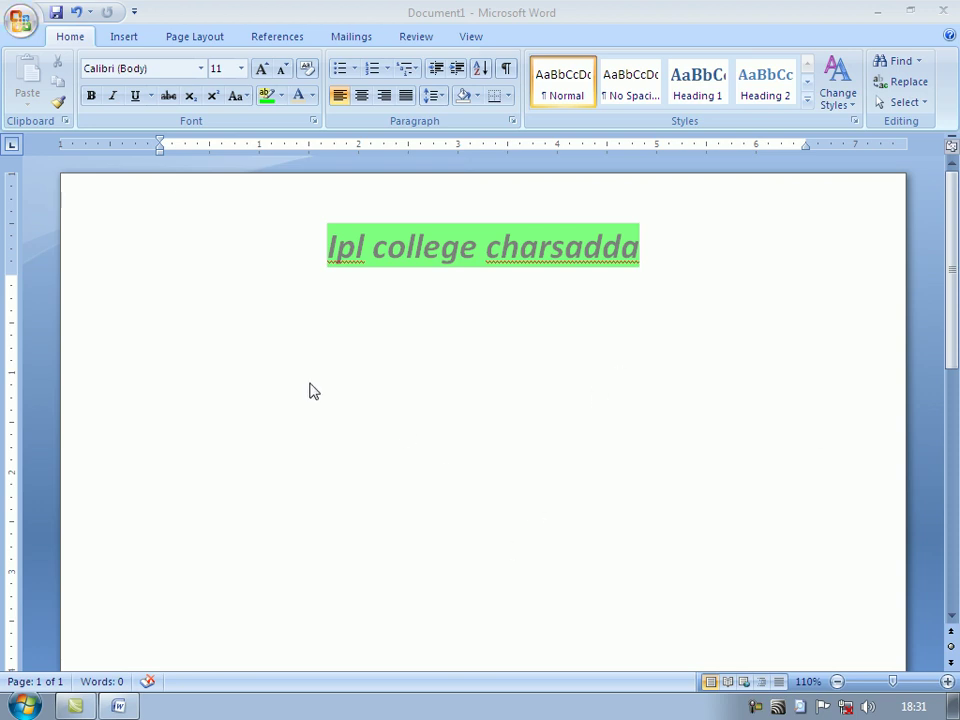
- Generate a sample paragraph below the heading with =rand(1)
{"action": "key", "text": "Return"}
{"action": "type", "text": "=rand"}
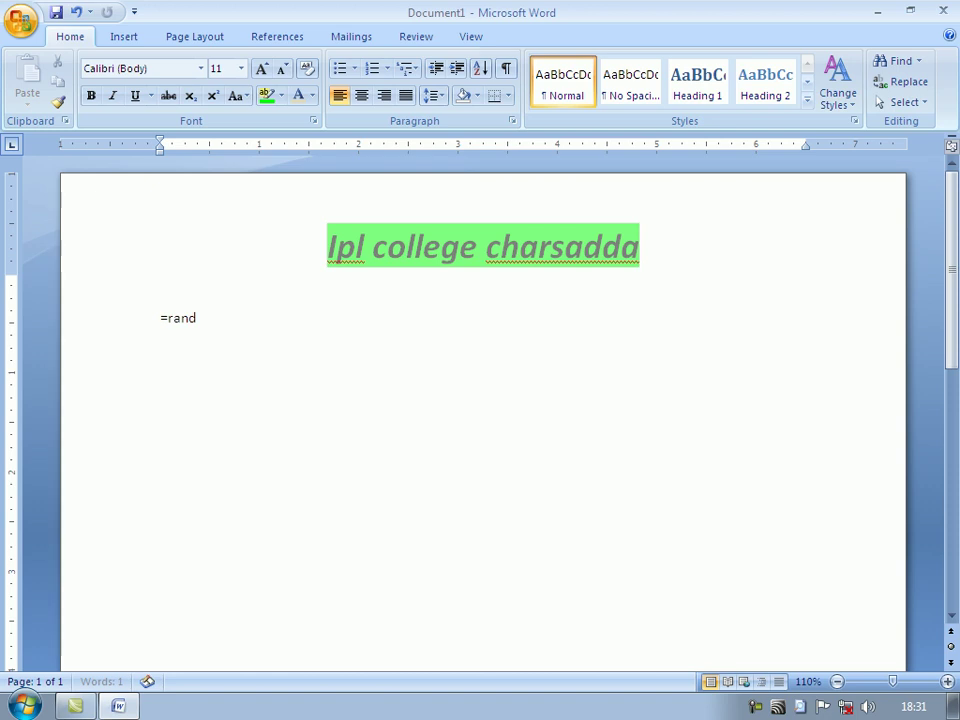
{"action": "type", "text": "1)"}
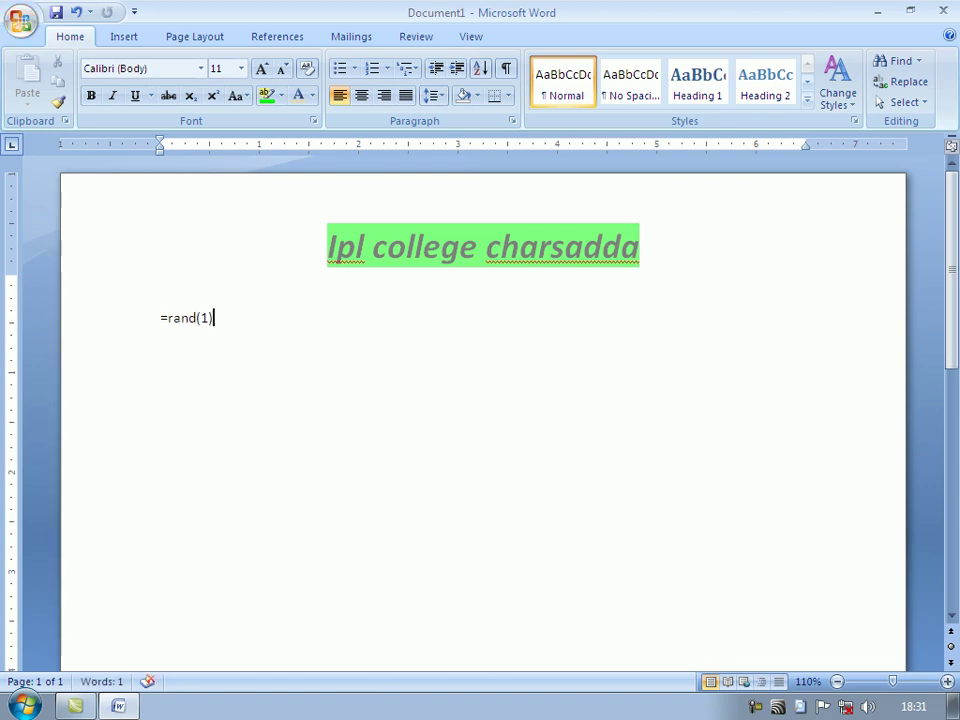
{"action": "key", "text": "Return"}
- Select the whole sample paragraph and give it the Heading 2 style (Cambria 13 pt bold)
{"action": "scroll", "coordinate": [544, 446], "scroll_direction": "up", "scroll_amount": 2, "text": "ctrl"}
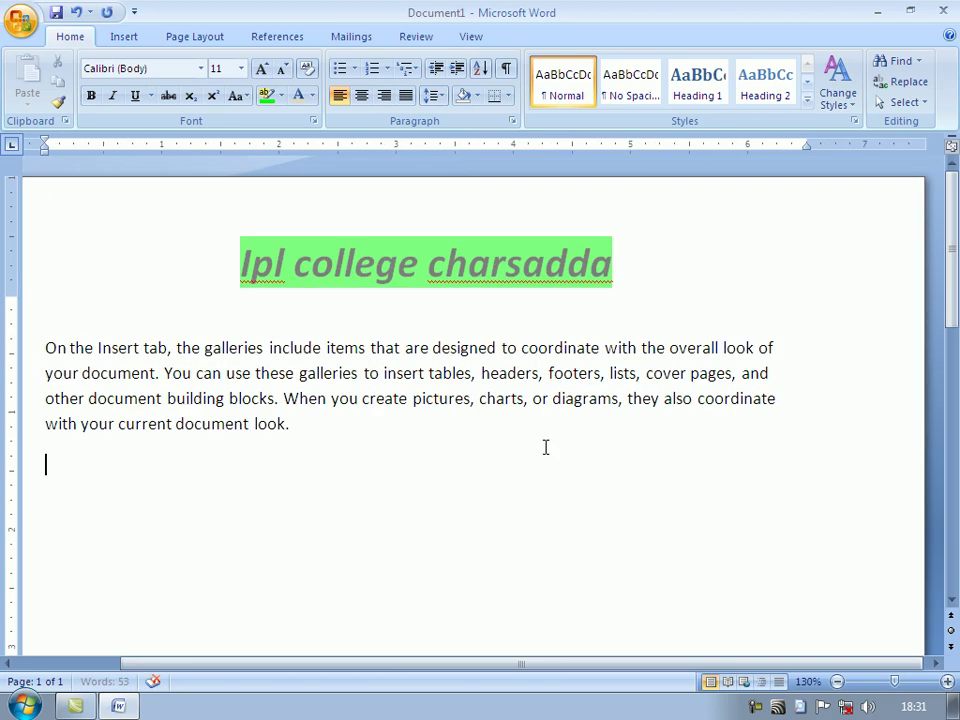
{"action": "mouse_move", "coordinate": [311, 375]}
{"action": "left_mouse_down"}
{"action": "mouse_move", "coordinate": [143, 325]}
{"action": "mouse_move", "coordinate": [46, 258]}
{"action": "left_mouse_up"}
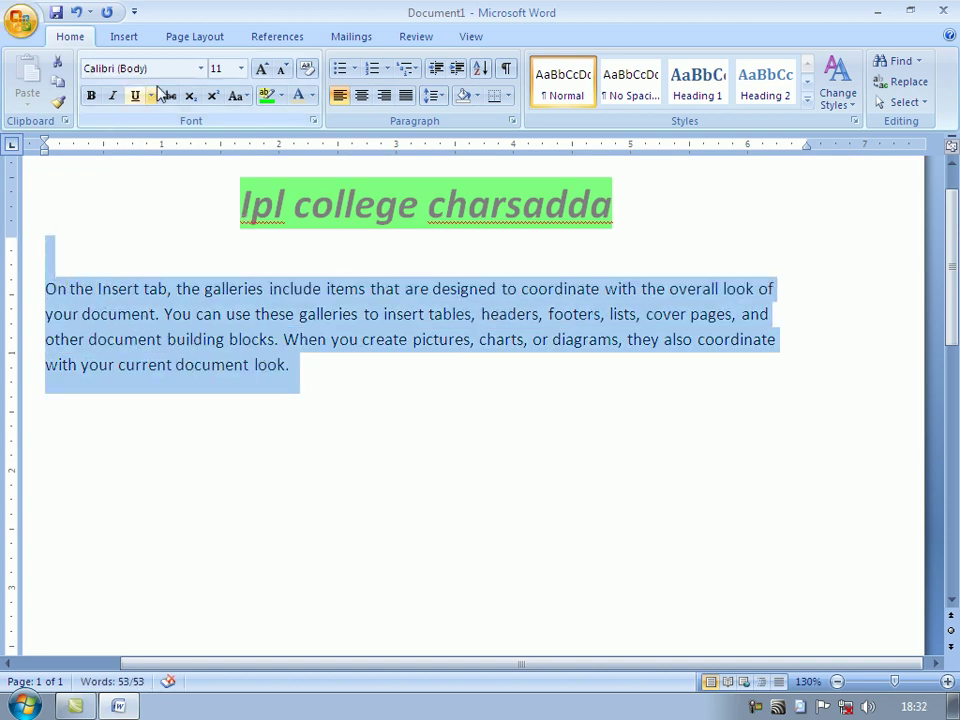
{"action": "left_click", "coordinate": [201, 69]}
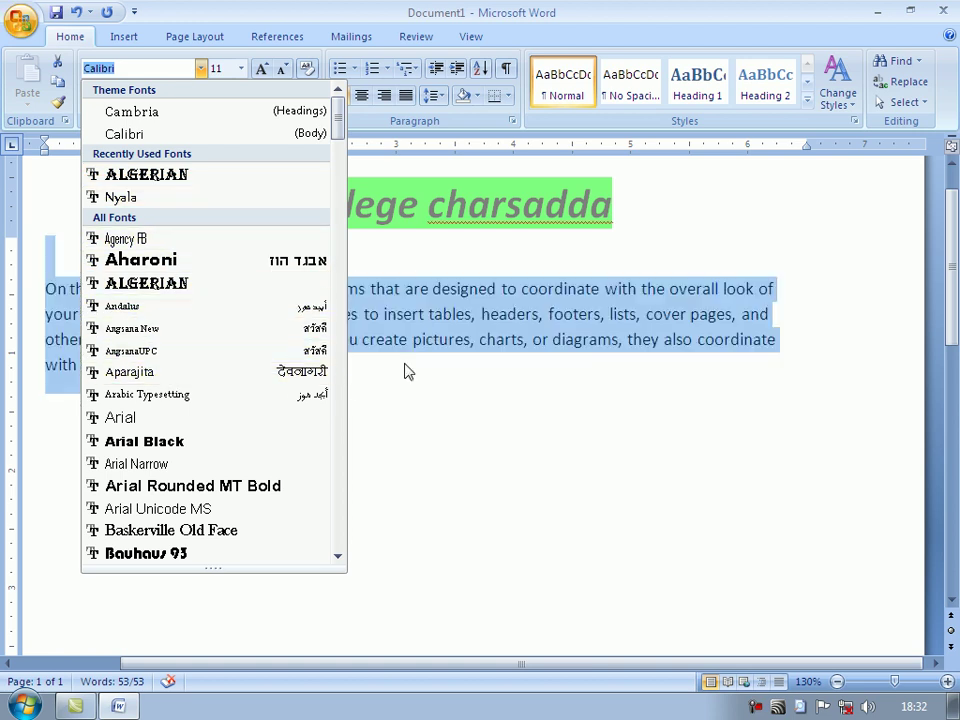
{"action": "left_click", "coordinate": [647, 272]}
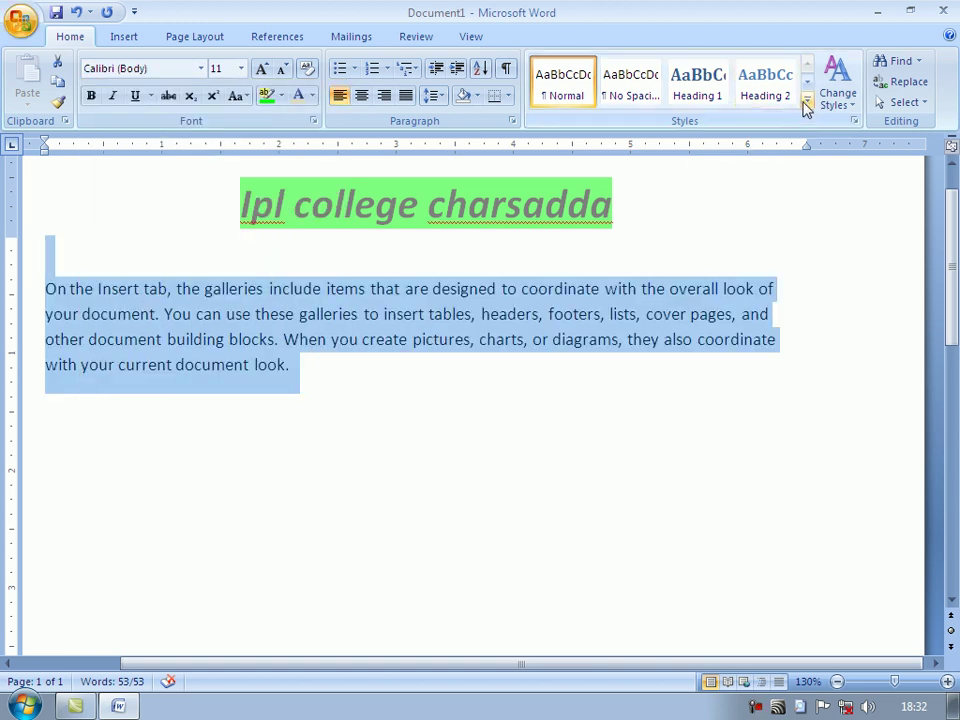
{"action": "left_click", "coordinate": [807, 97]}
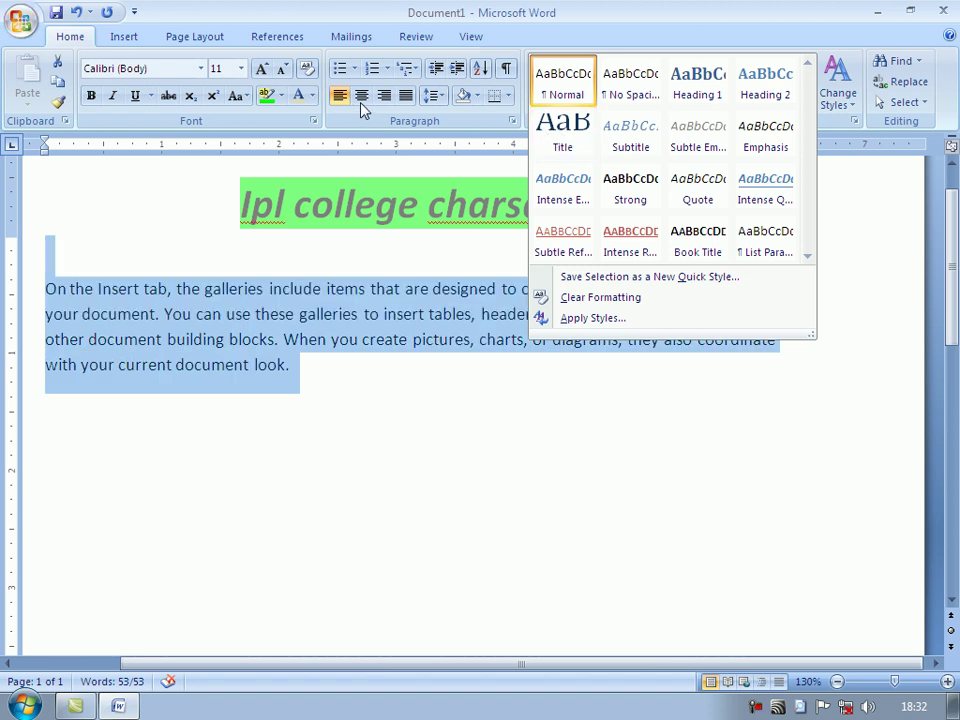
{"action": "left_click", "coordinate": [239, 70]}
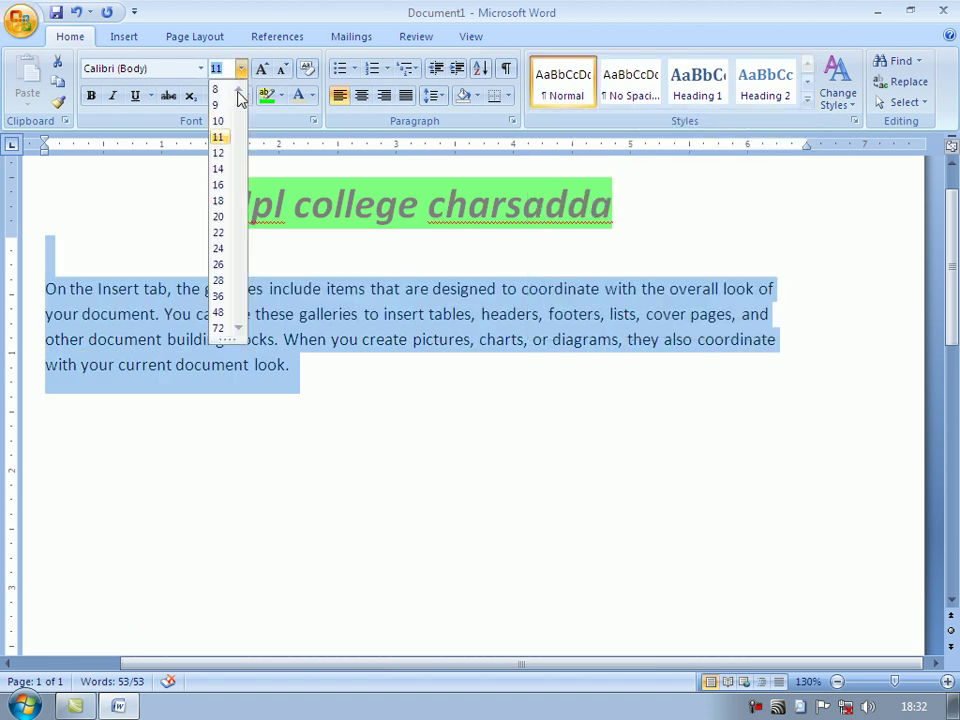
{"action": "left_click", "coordinate": [198, 69]}
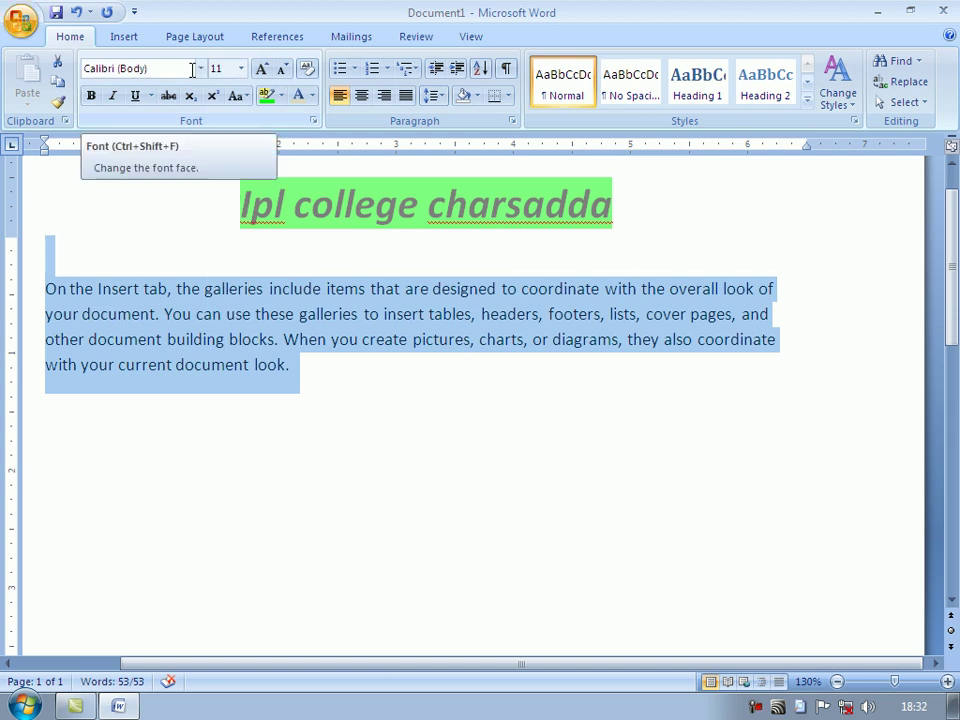
{"action": "left_click", "coordinate": [200, 68]}
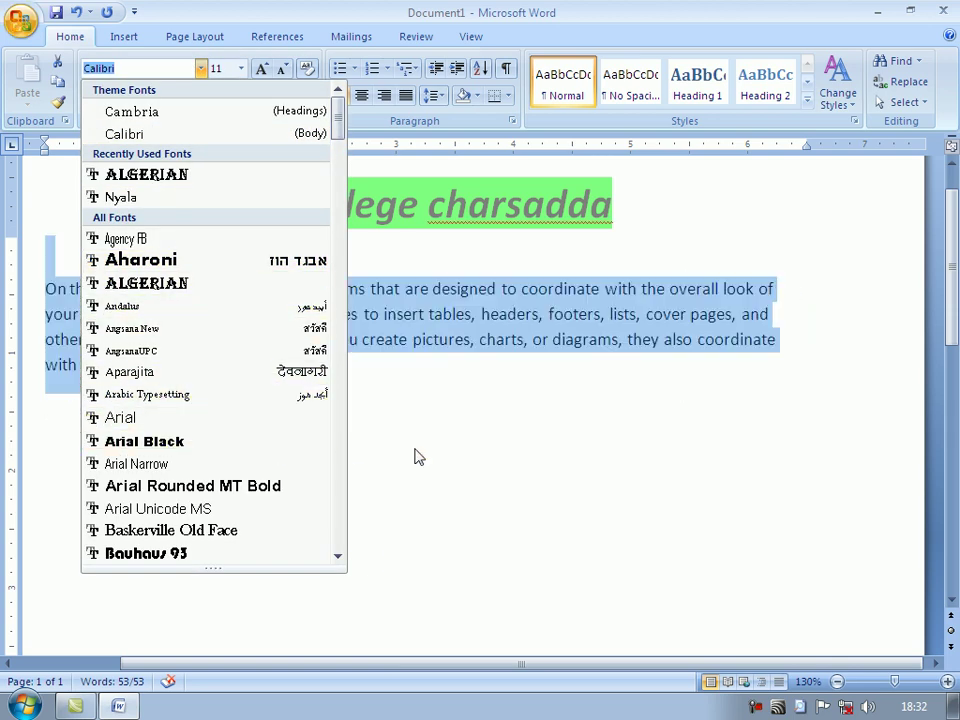
{"action": "left_click", "coordinate": [477, 448]}
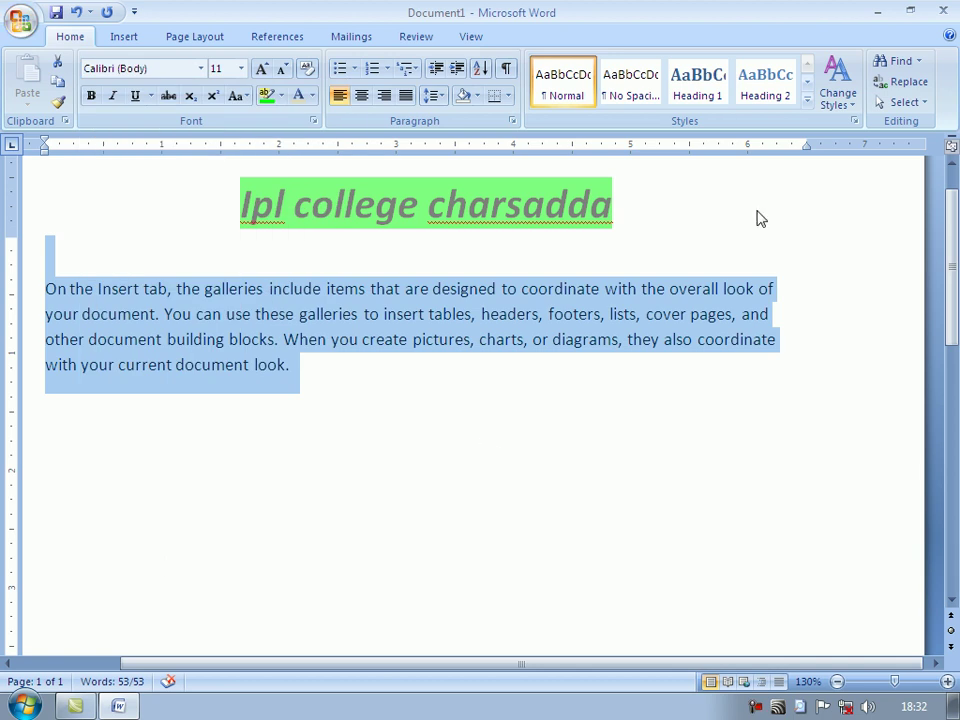
{"action": "left_click", "coordinate": [797, 100]}
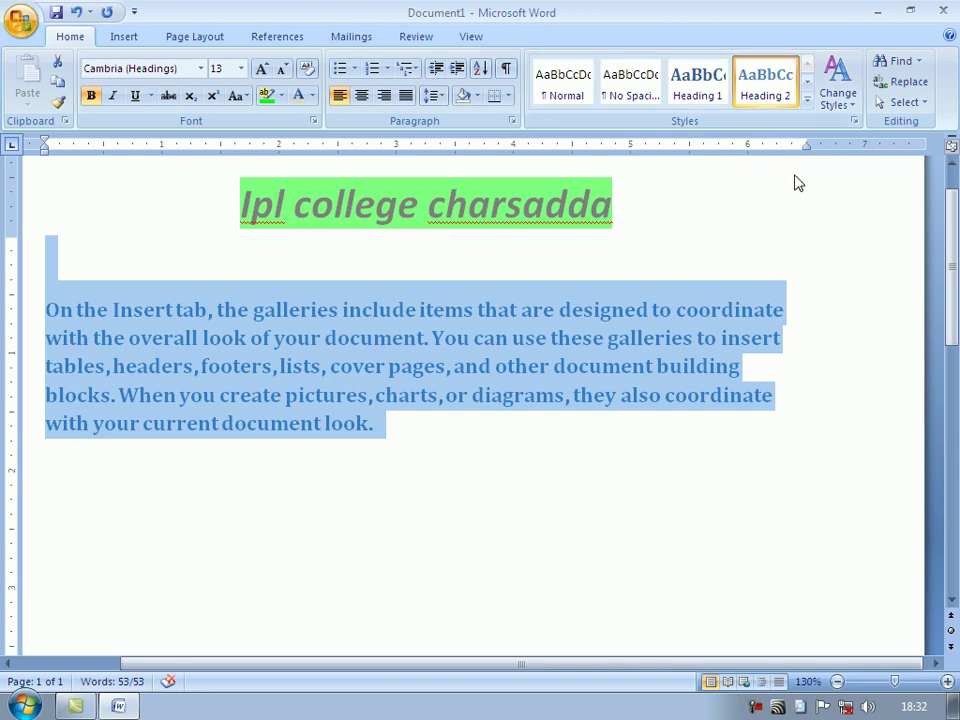
- Undo Heading 2 so the paragraph is Normal again, with the Apply Styles pane beside the text
{"action": "key", "text": "ctrl+z"}
{"action": "left_click", "coordinate": [807, 101]}
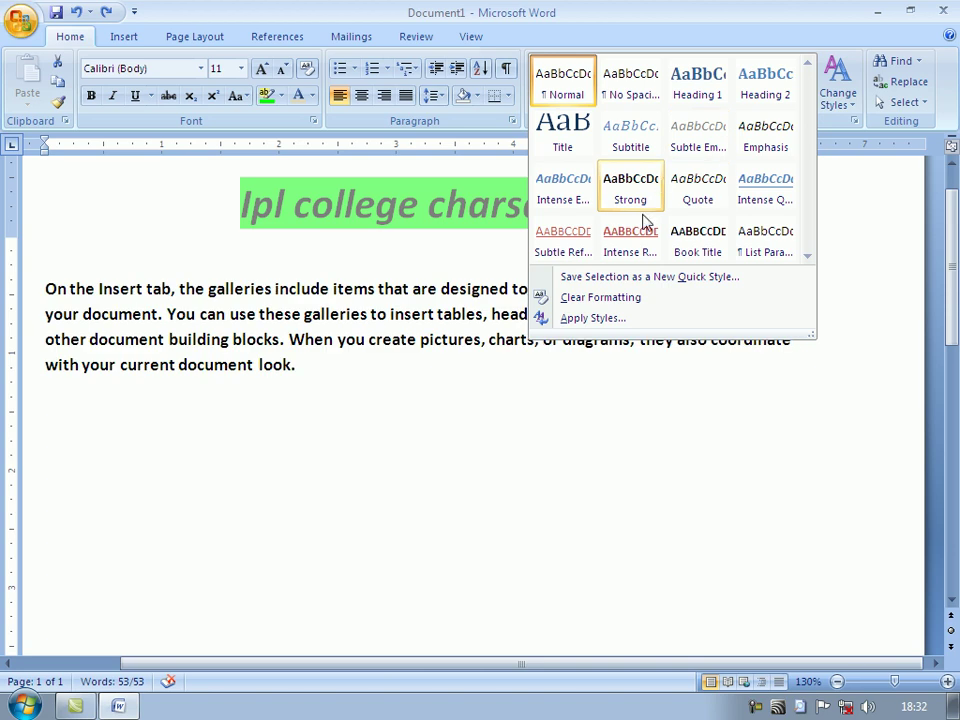
{"action": "left_click", "coordinate": [593, 318]}
{"action": "left_click_drag", "start_coordinate": [157, 149], "coordinate": [666, 264]}
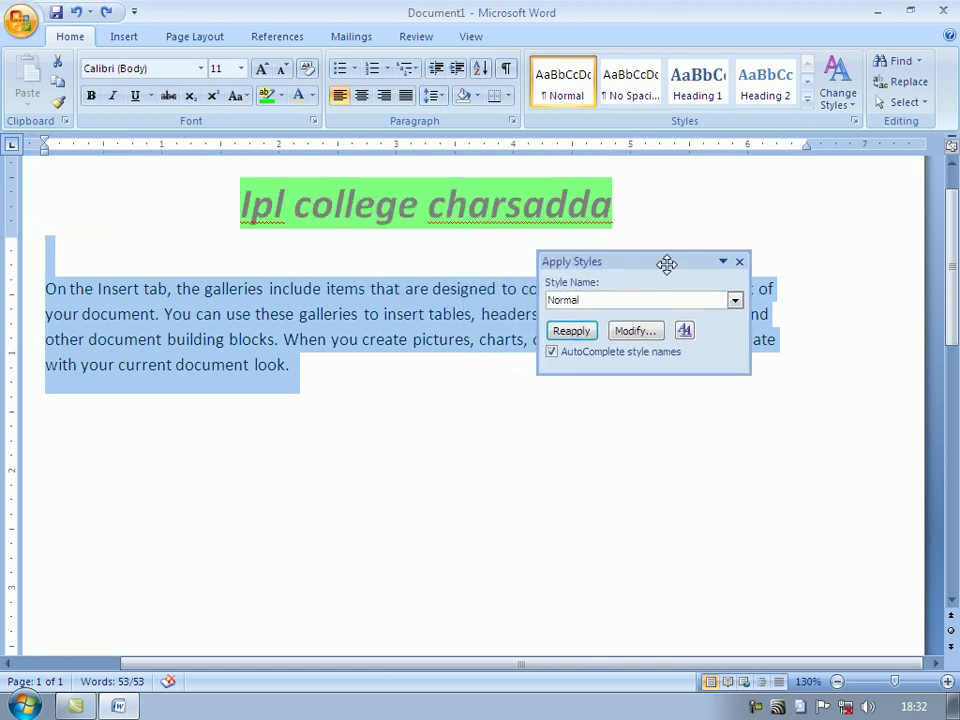
- Create a new paragraph style named 'aa' from the Normal paragraph and open its Modify Style settings
{"action": "left_click", "coordinate": [588, 300]}
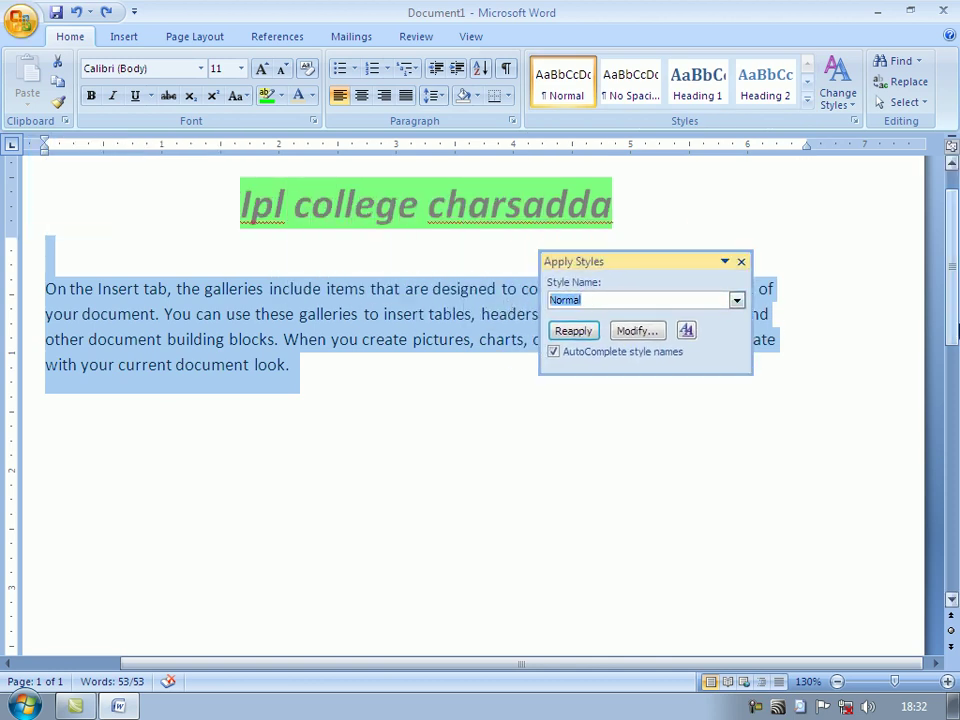
{"action": "type", "text": "aa"}
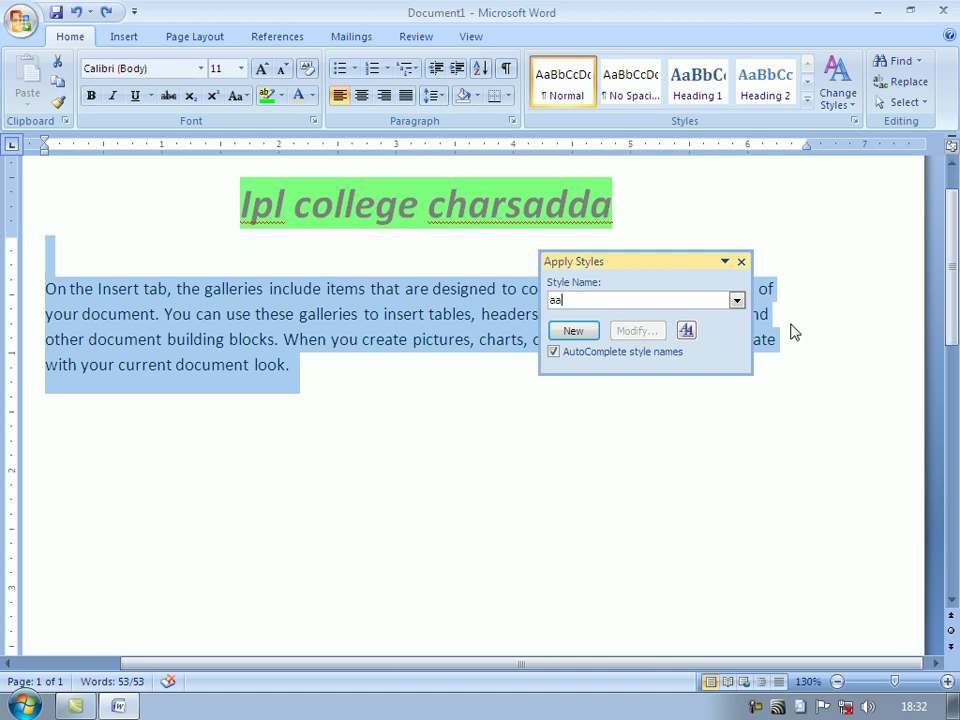
{"action": "left_click", "coordinate": [573, 333]}
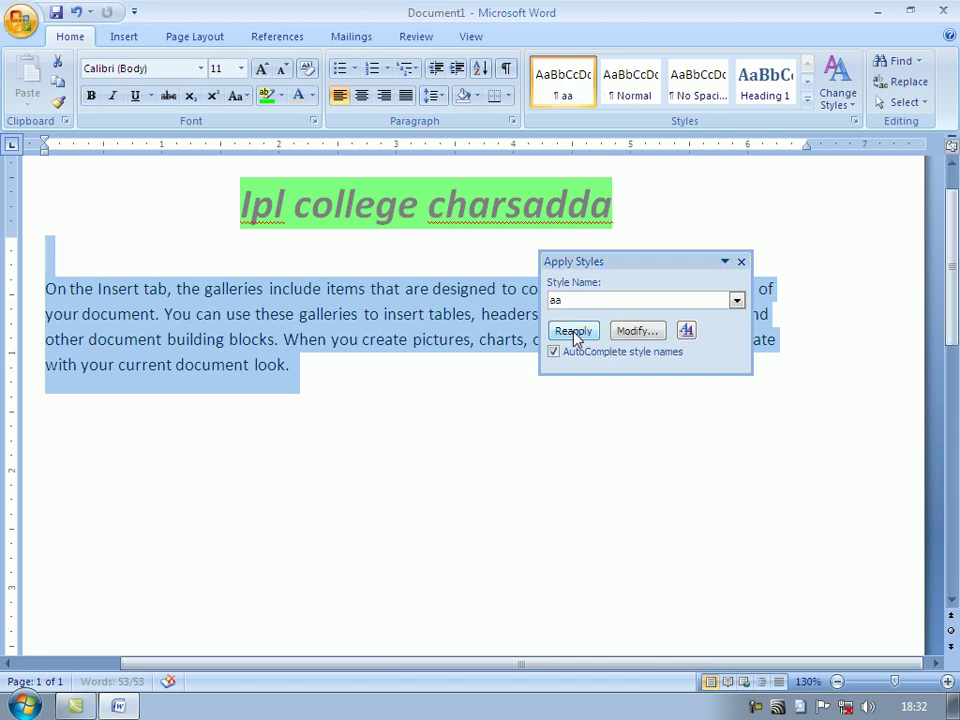
{"action": "left_click", "coordinate": [645, 342]}
- Make the aa style centred Aharoni 16 pt, bold and italic
{"action": "left_click_drag", "start_coordinate": [491, 94], "coordinate": [637, 86]}
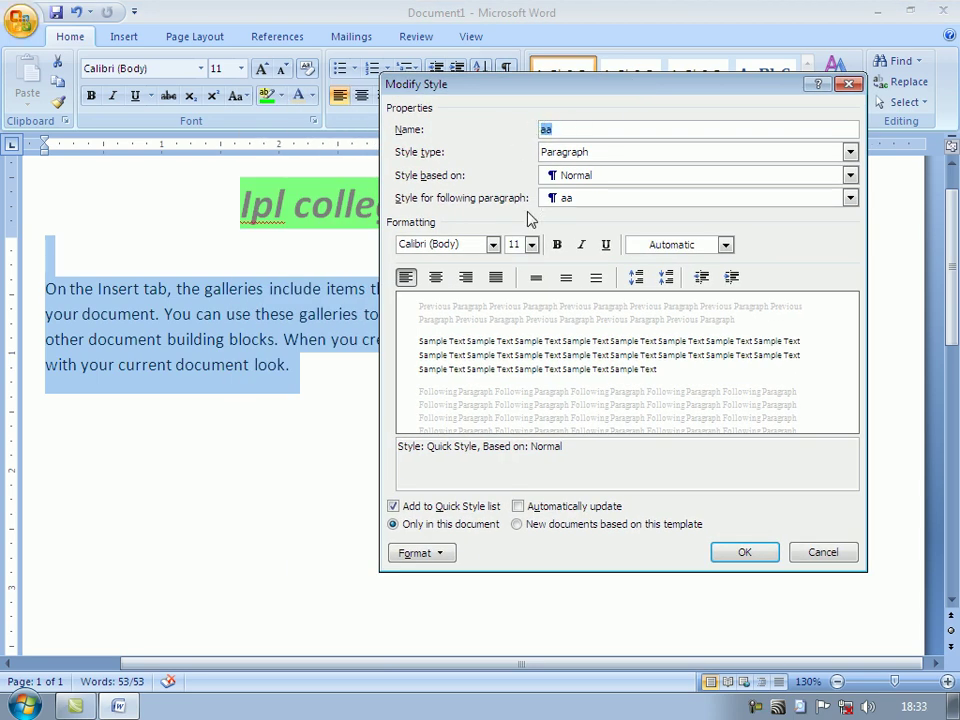
{"action": "left_click", "coordinate": [436, 277]}
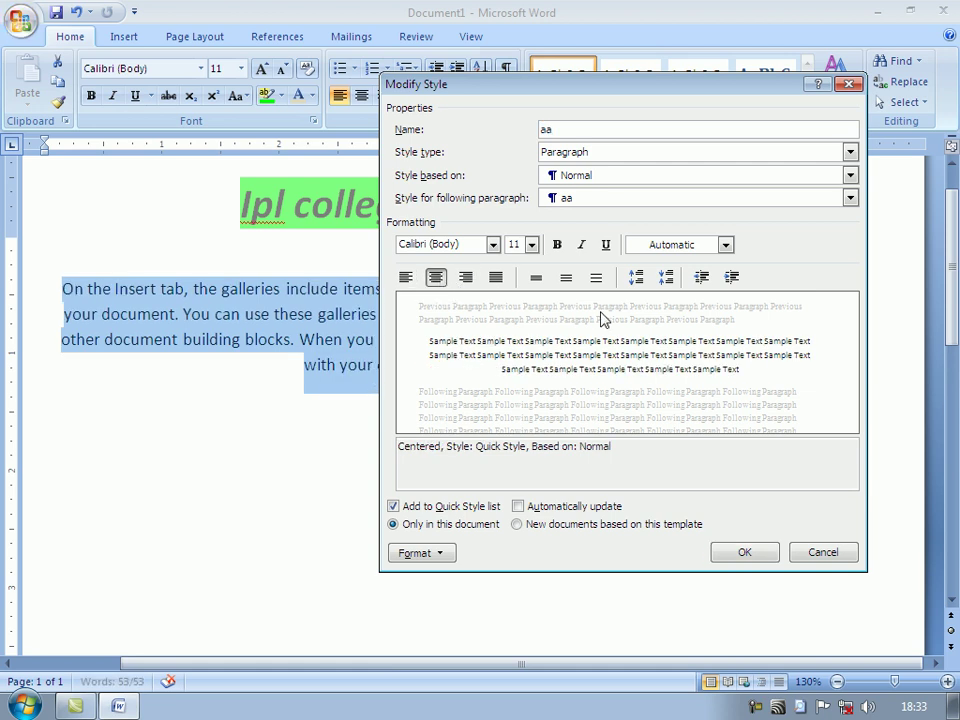
{"action": "left_click", "coordinate": [493, 245]}
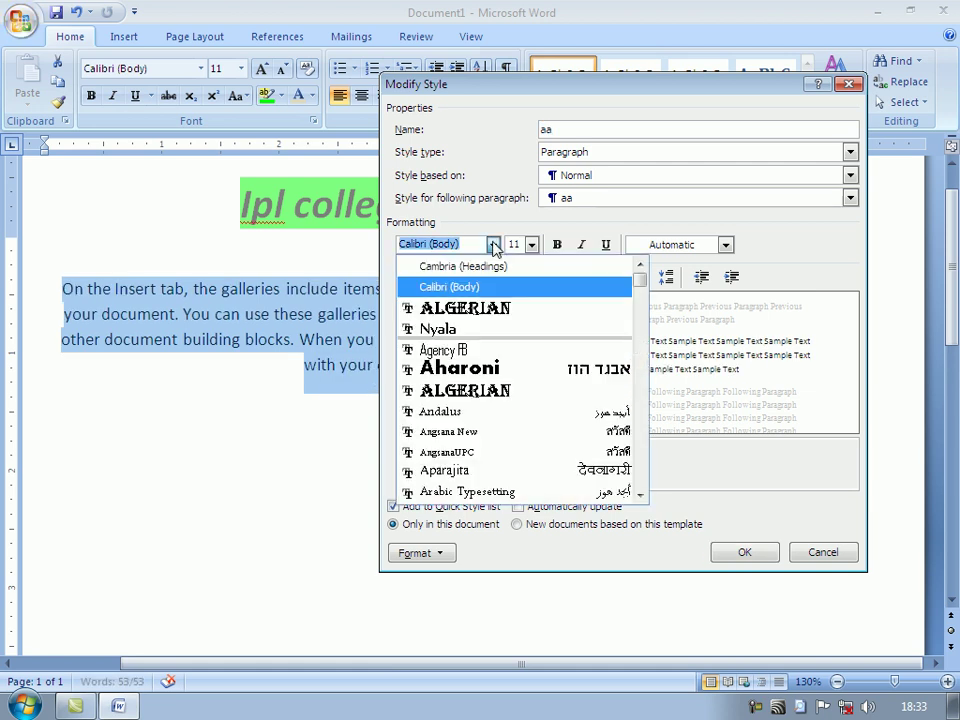
{"action": "left_click", "coordinate": [478, 368]}
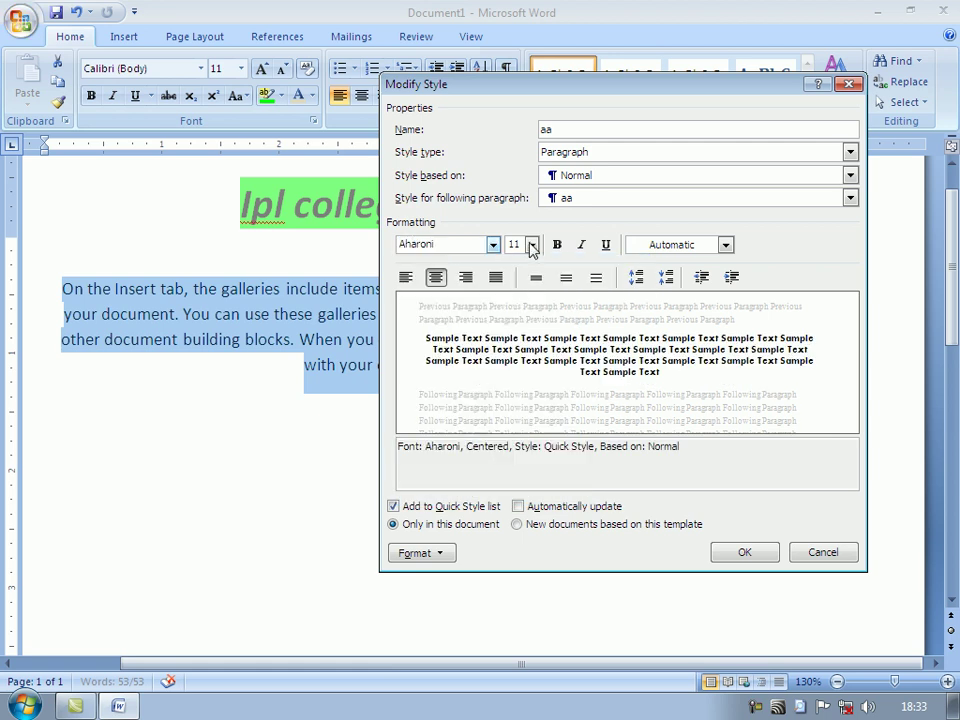
{"action": "left_click", "coordinate": [531, 247]}
{"action": "left_click", "coordinate": [513, 335]}
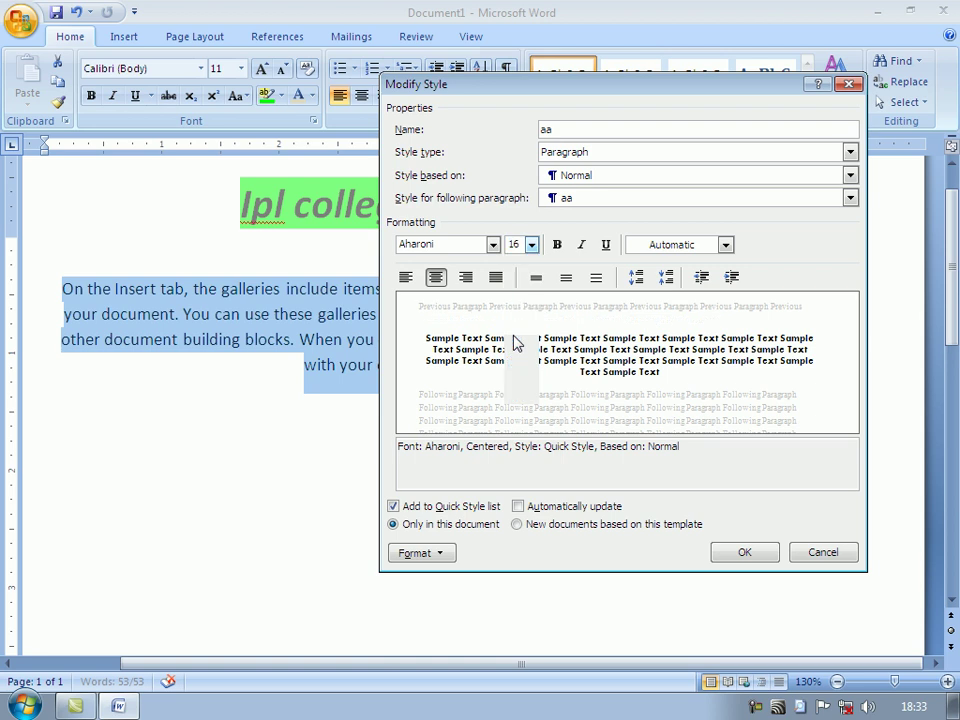
{"action": "left_click", "coordinate": [557, 244]}
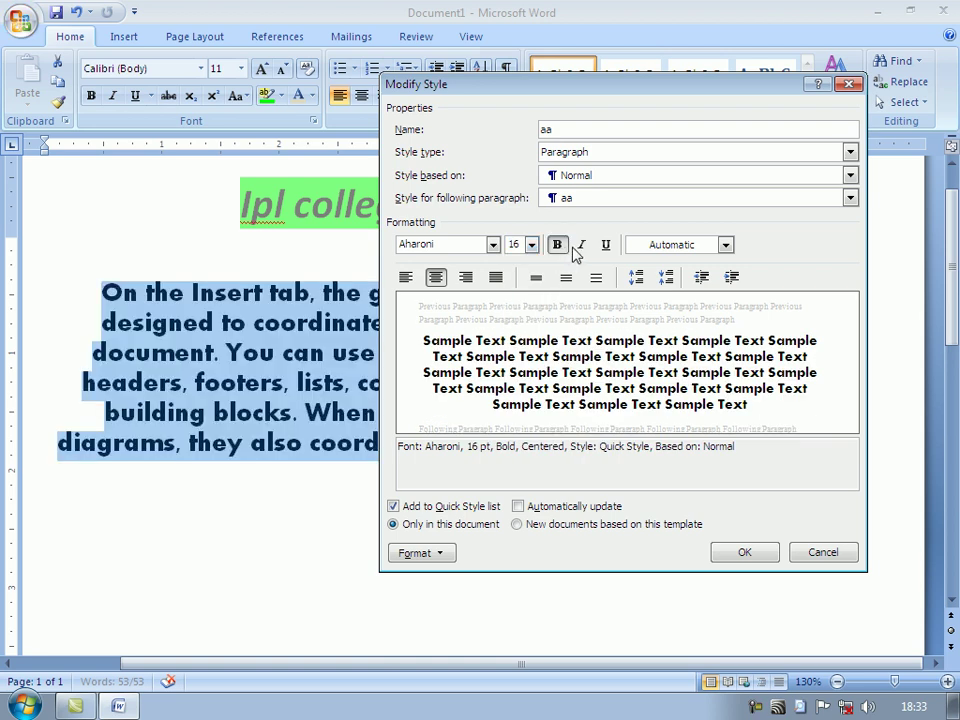
{"action": "left_click", "coordinate": [581, 244]}
- Give the aa style red text and double line spacing, and confirm it
{"action": "left_click", "coordinate": [727, 245]}
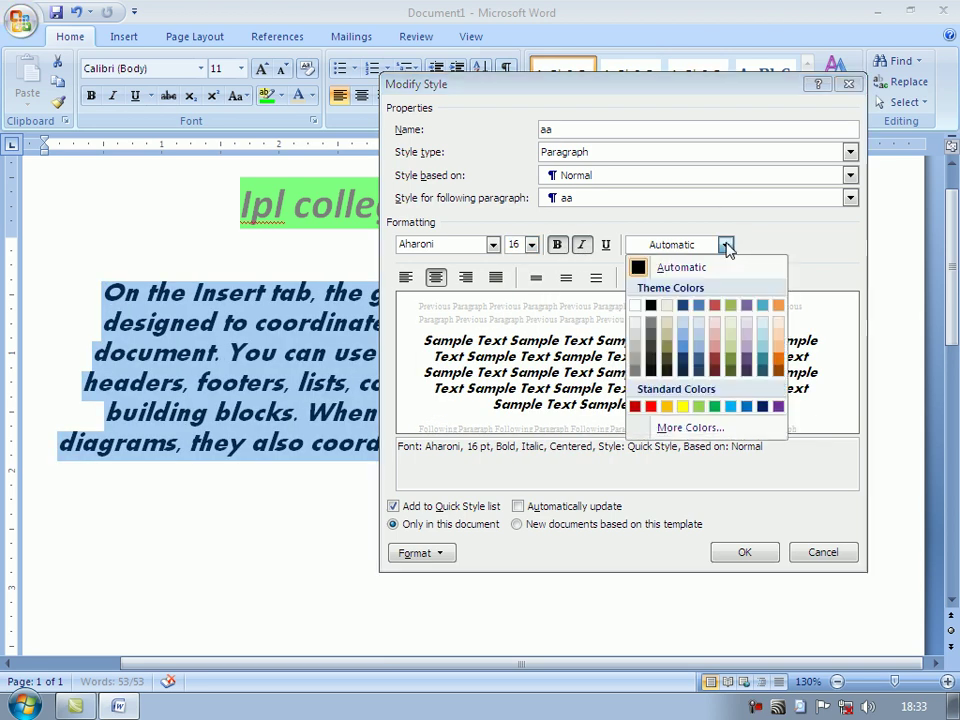
{"action": "left_click", "coordinate": [653, 408]}
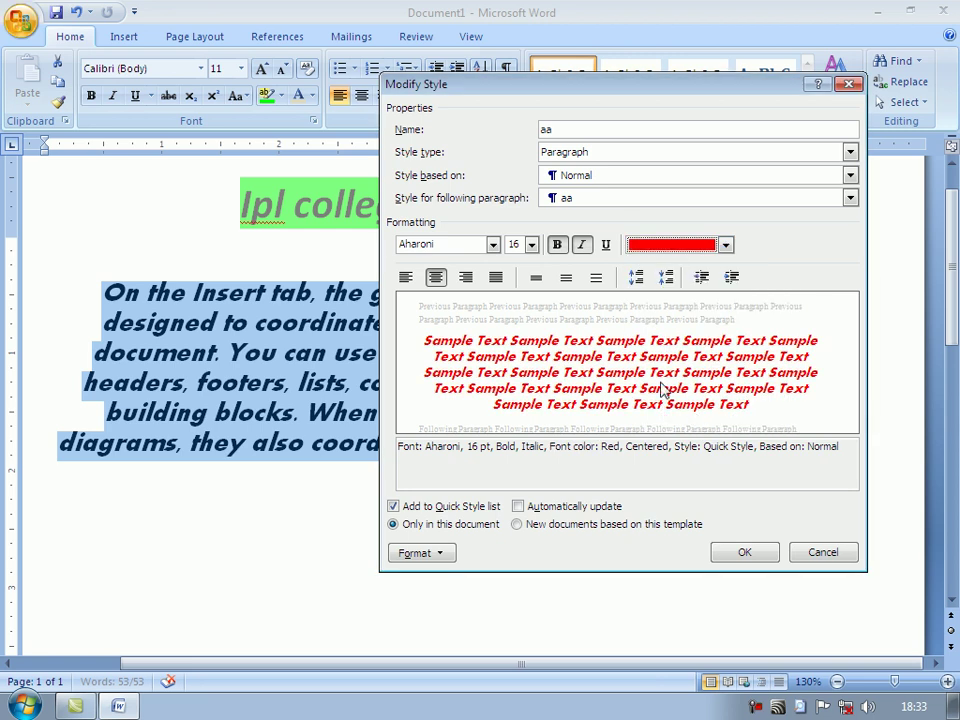
{"action": "left_click", "coordinate": [596, 279]}
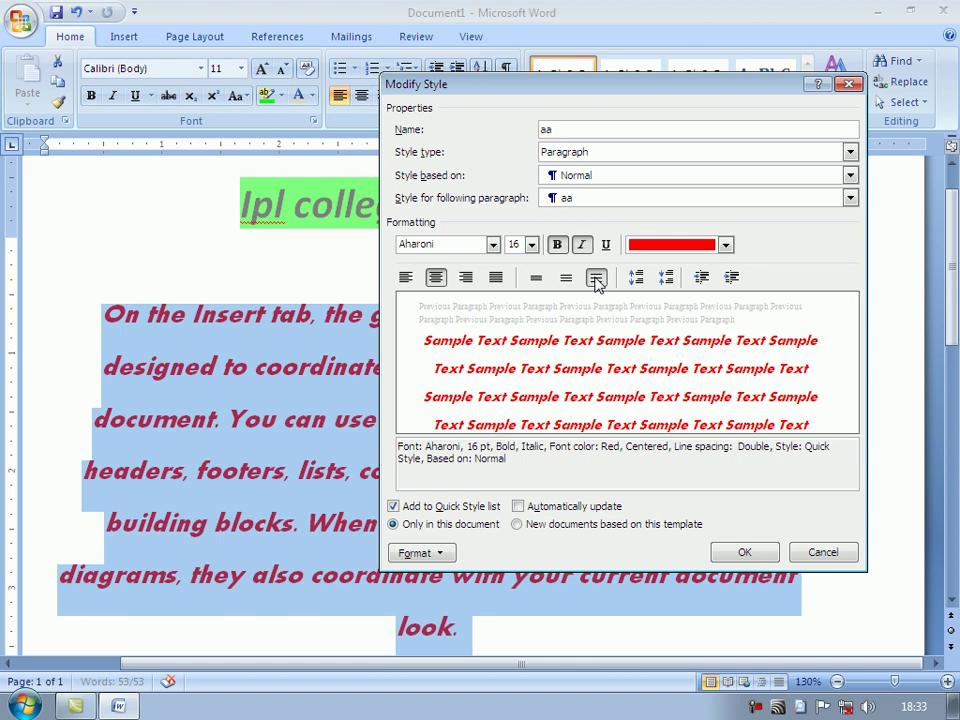
{"action": "left_click", "coordinate": [566, 278]}
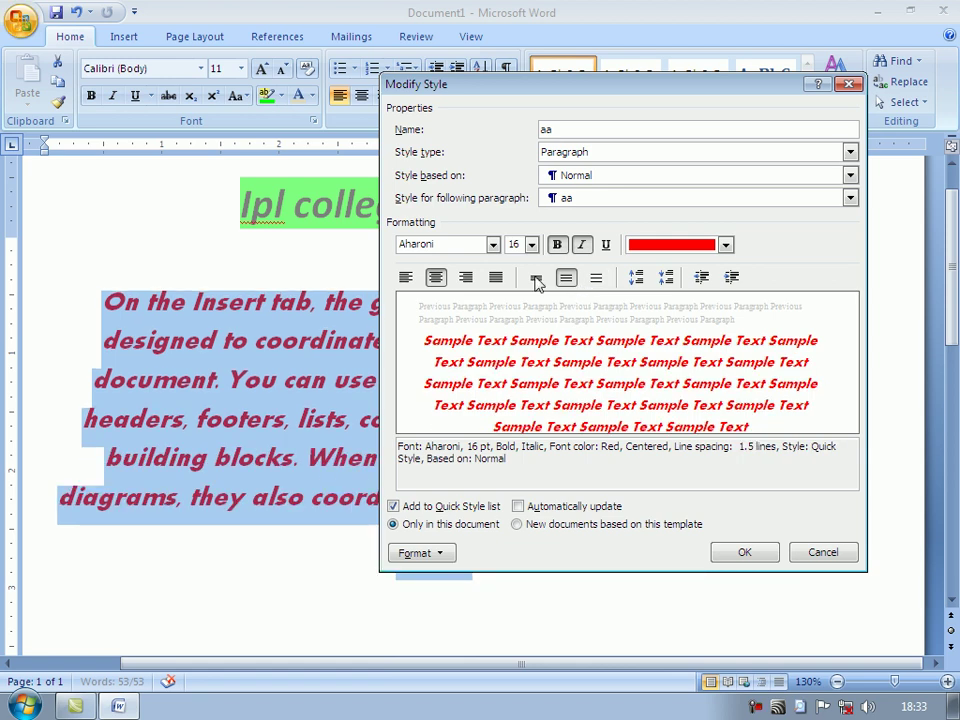
{"action": "left_click", "coordinate": [536, 278]}
{"action": "left_click", "coordinate": [596, 279]}
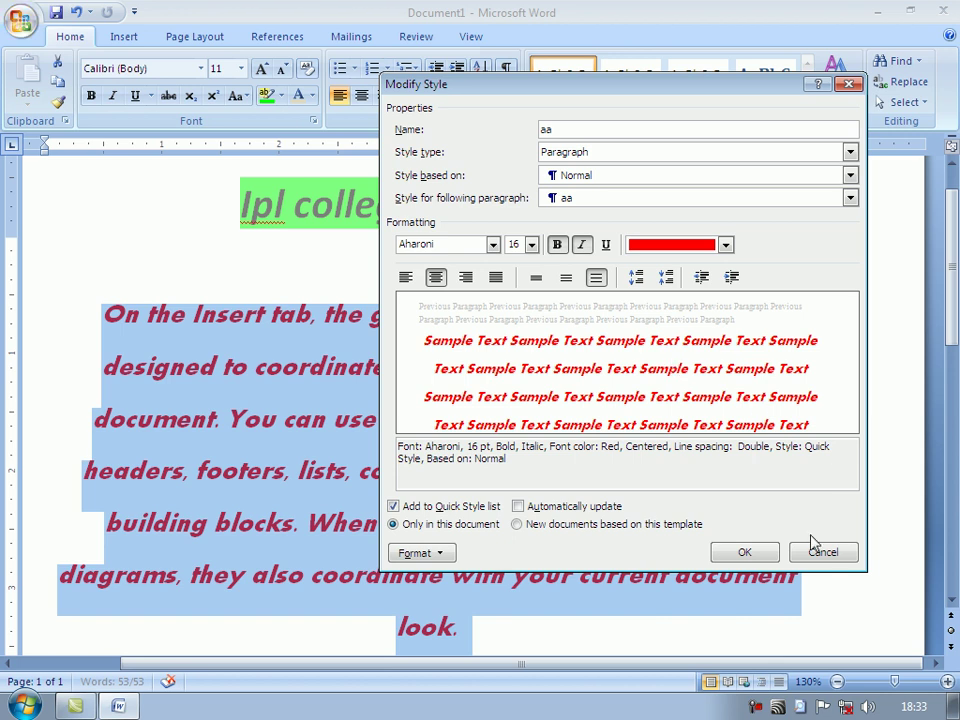
{"action": "left_click", "coordinate": [746, 552]}
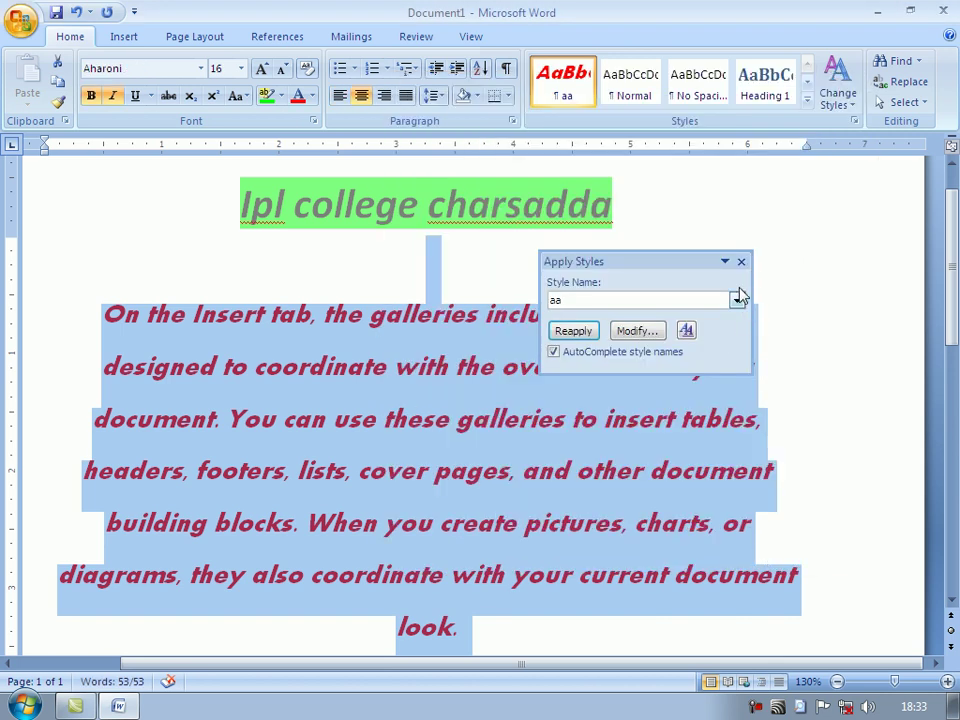
- Close the styles pane, apply Heading 1, then Clear Formatting to leave left-aligned Calibri 11 pt Normal text
{"action": "left_click", "coordinate": [741, 261]}
{"action": "scroll", "coordinate": [658, 430], "scroll_direction": "down", "scroll_amount": 2}
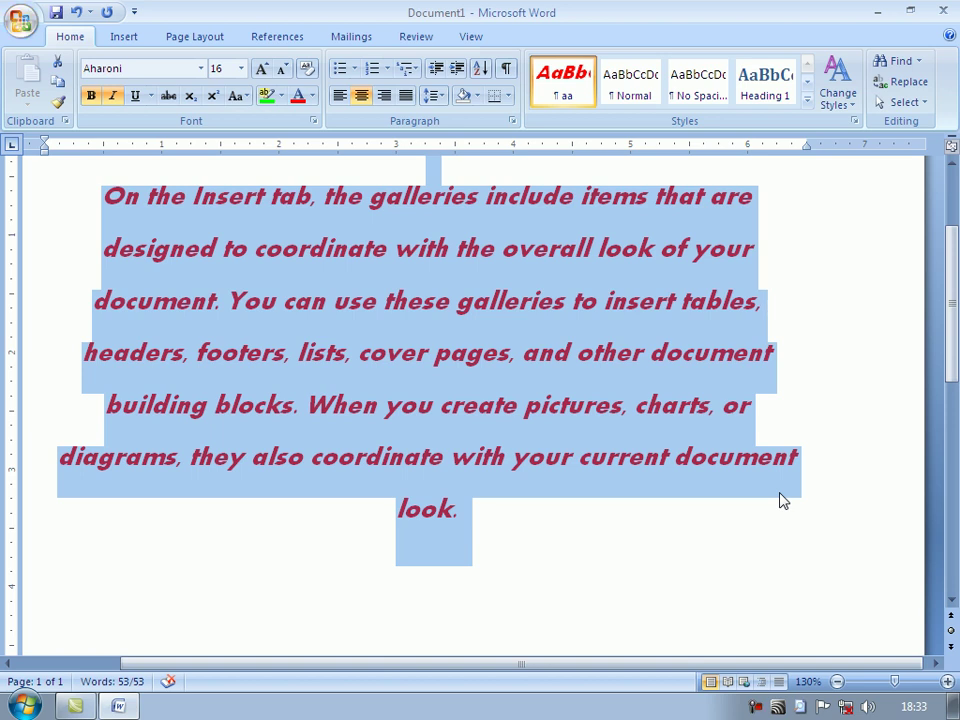
{"action": "scroll", "coordinate": [782, 499], "scroll_direction": "up", "scroll_amount": 1}
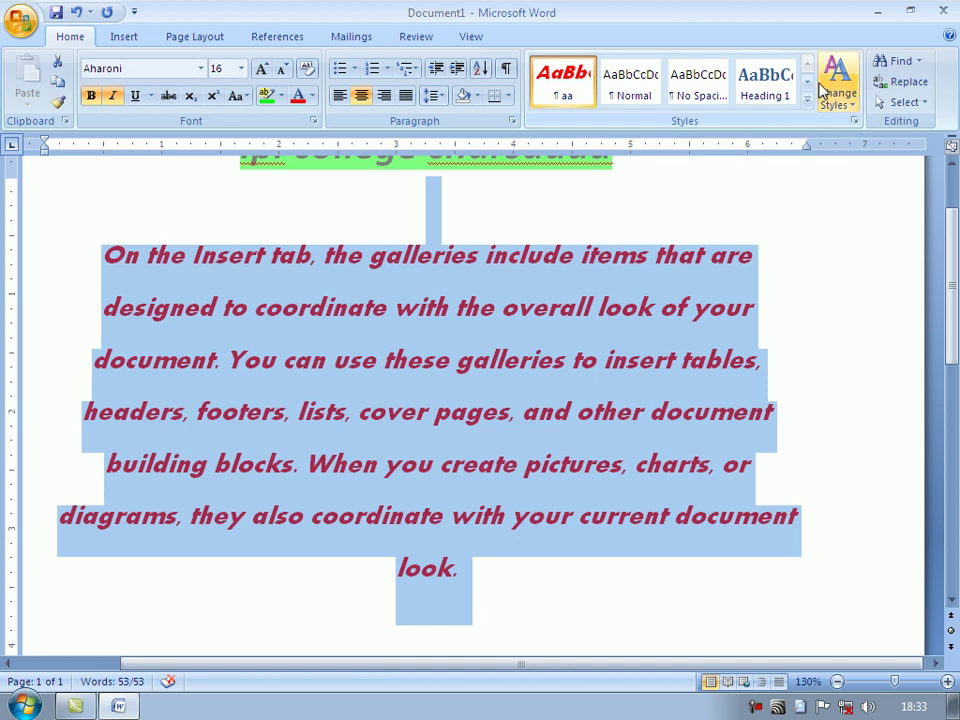
{"action": "left_click", "coordinate": [790, 100]}
{"action": "left_click", "coordinate": [807, 100]}
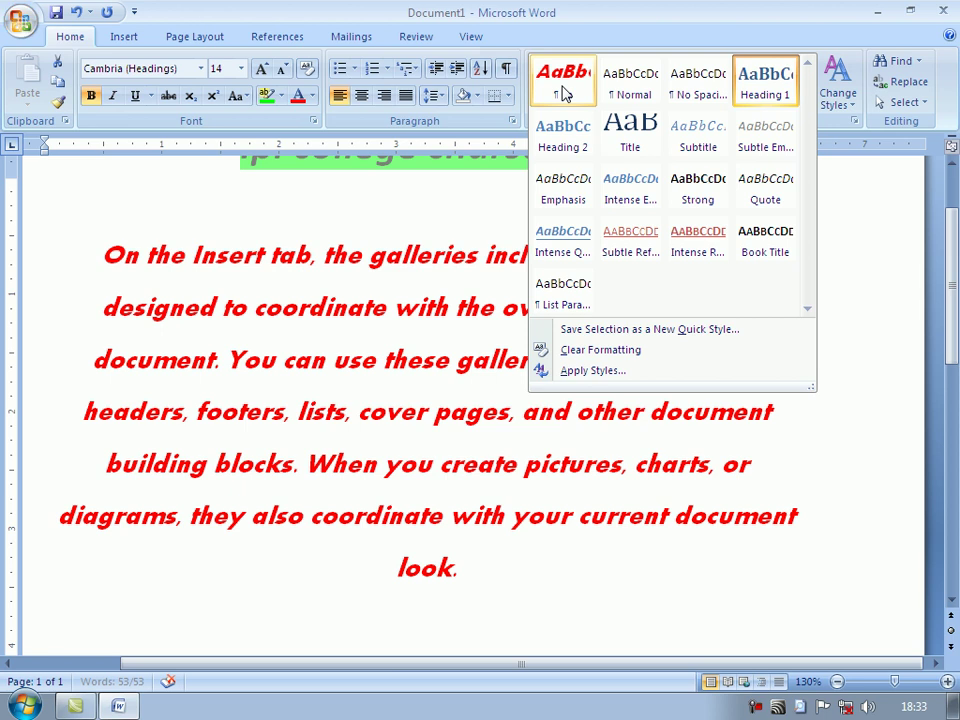
{"action": "left_click", "coordinate": [599, 351]}
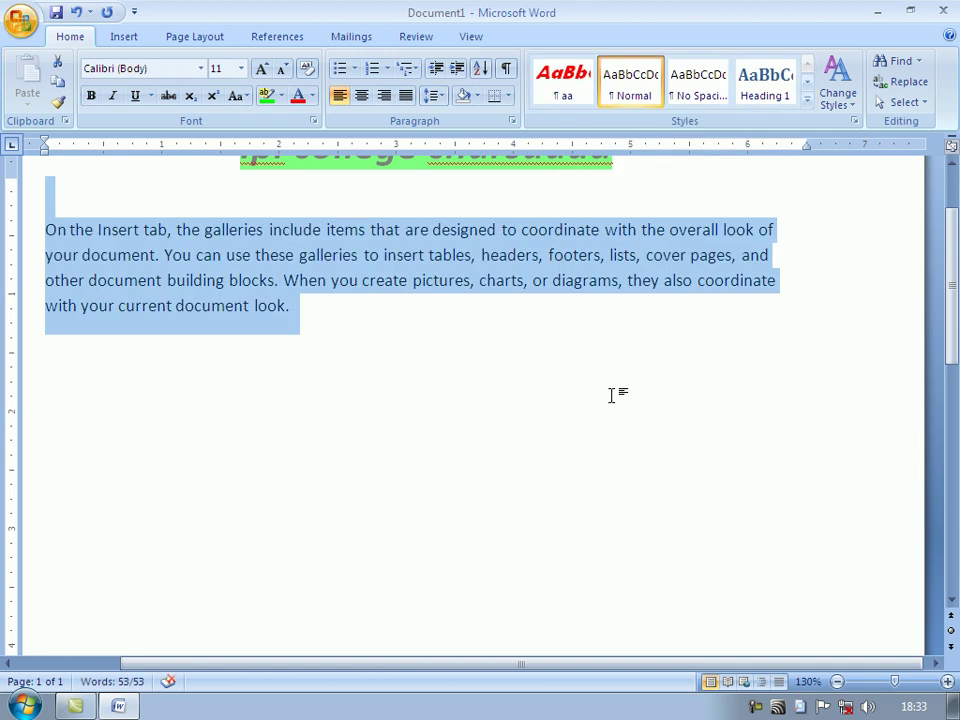
{"action": "scroll", "coordinate": [611, 392], "scroll_direction": "up", "scroll_amount": 2}
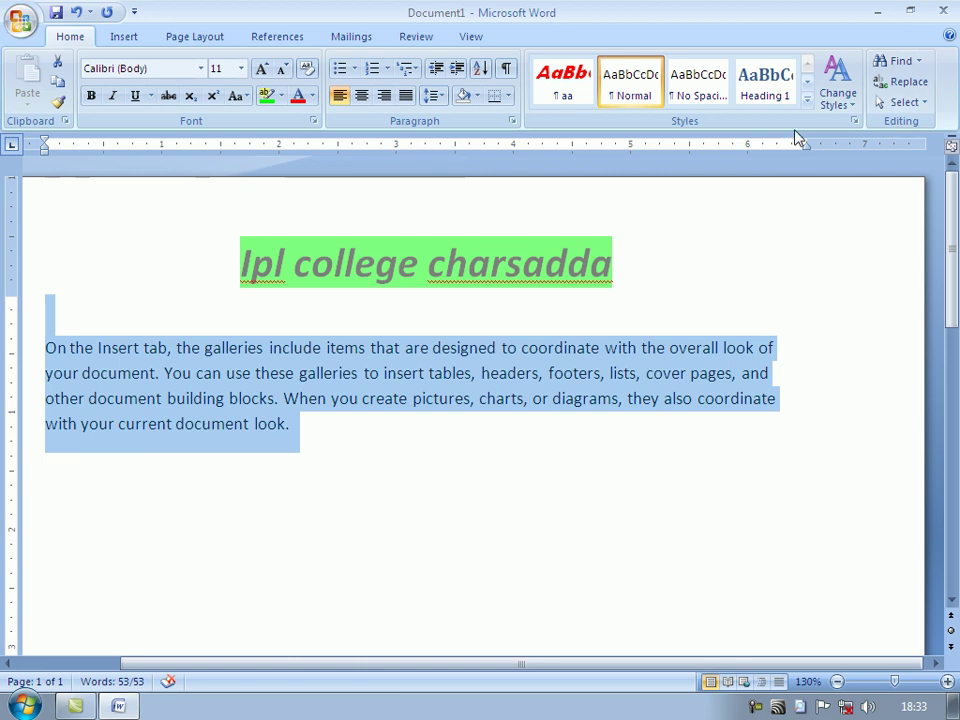
{"action": "left_click", "coordinate": [853, 108]}
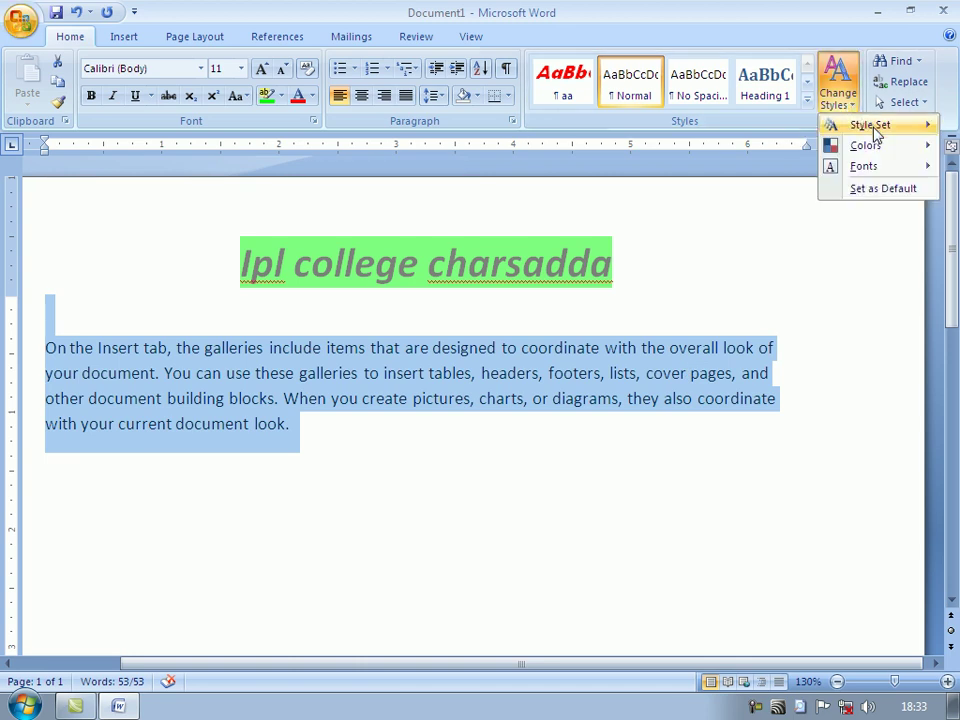
{"action": "mouse_move", "coordinate": [872, 130]}
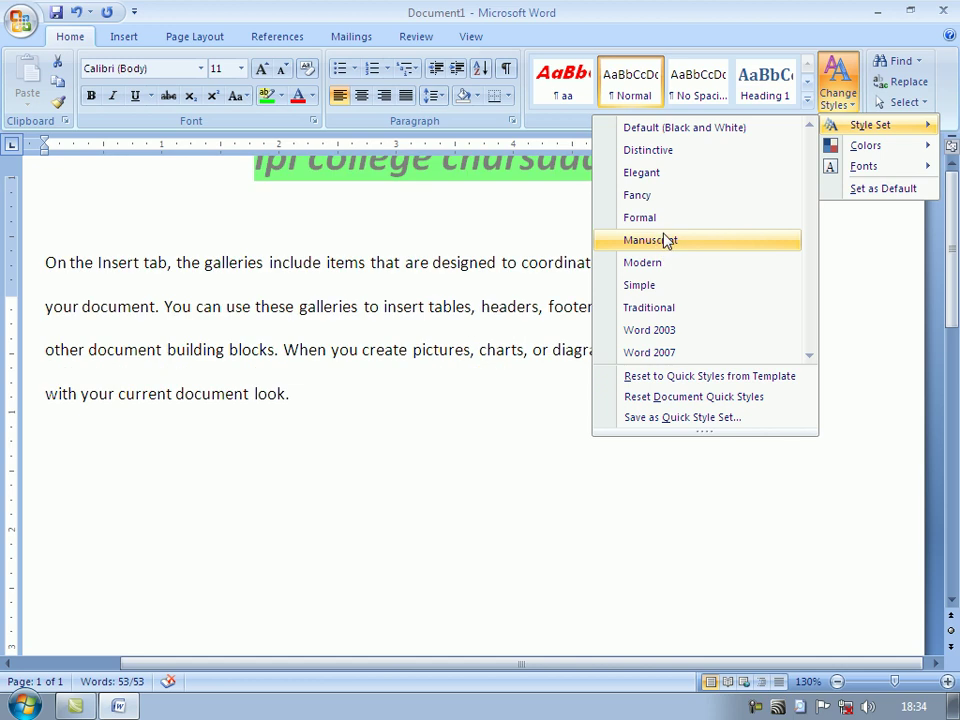
{"action": "mouse_move", "coordinate": [866, 152]}
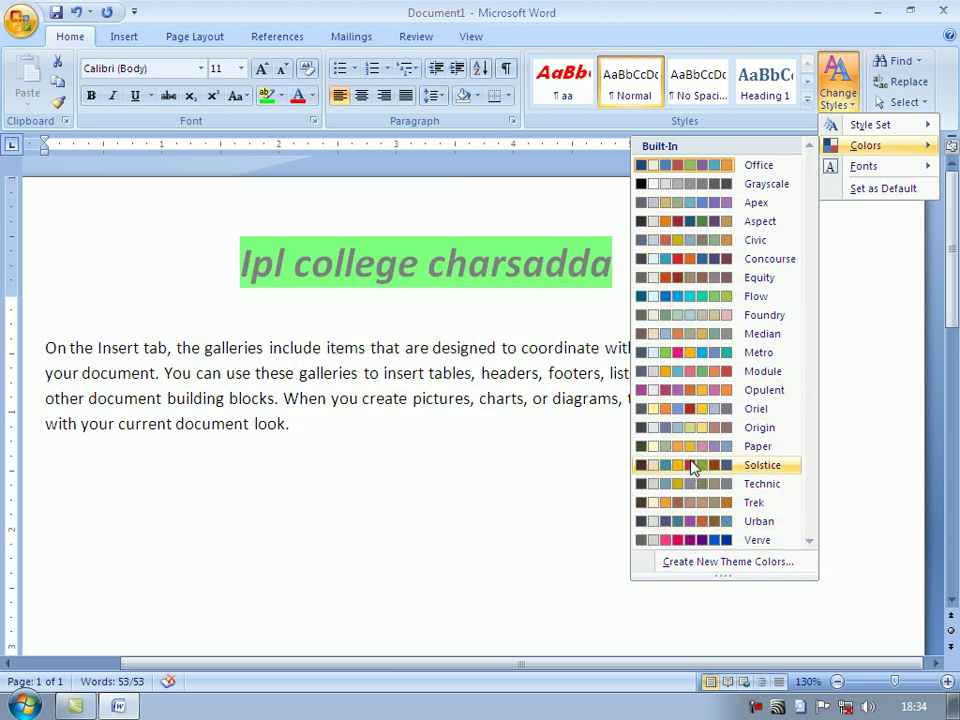
{"action": "left_click", "coordinate": [489, 506]}
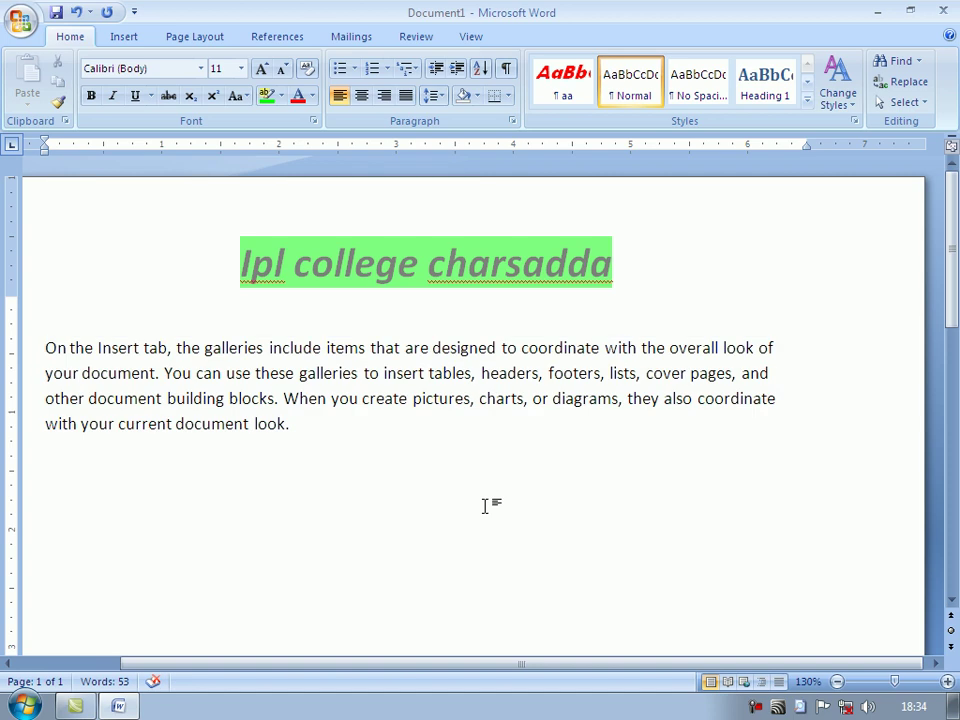
- Draw a Flowchart: Direct Access Storage shape, 1.02" by 2.77", below the paragraph
{"action": "left_click", "coordinate": [122, 36]}
{"action": "left_click", "coordinate": [255, 110]}
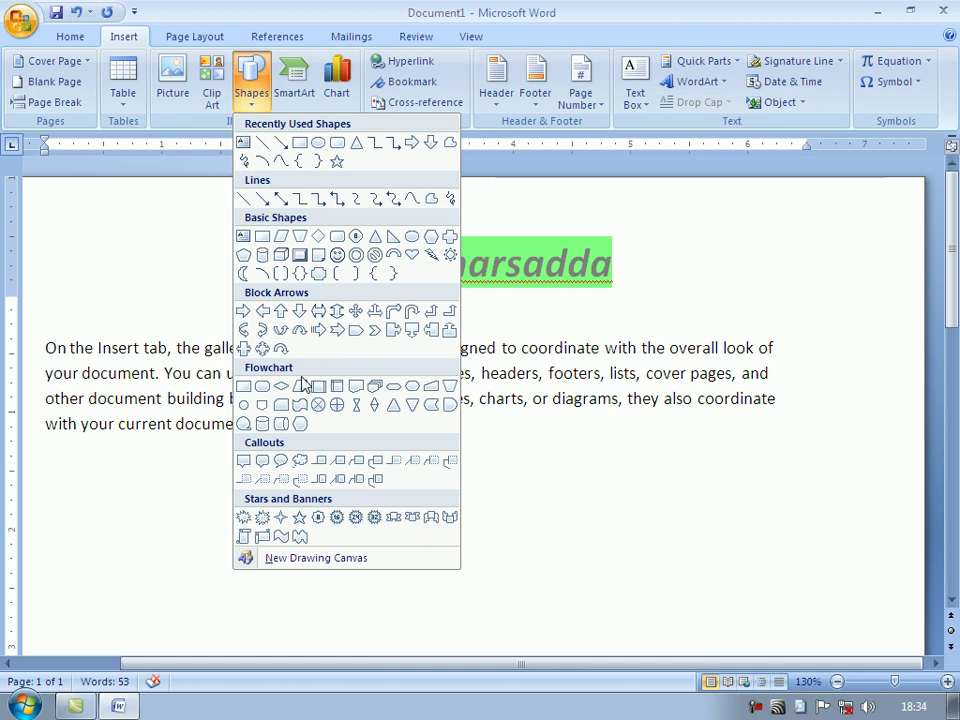
{"action": "left_click", "coordinate": [281, 424]}
{"action": "left_click_drag", "start_coordinate": [306, 462], "coordinate": [584, 566]}
{"action": "key", "text": "Escape"}
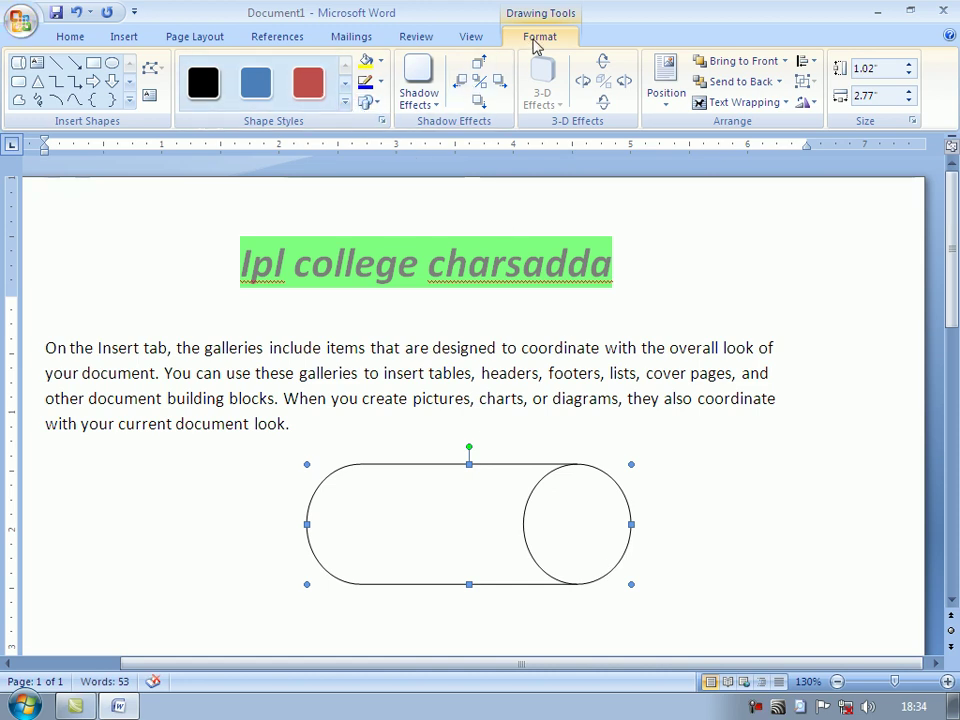
- Apply the green gradient shape style to the capsule shape
{"action": "left_click", "coordinate": [724, 511]}
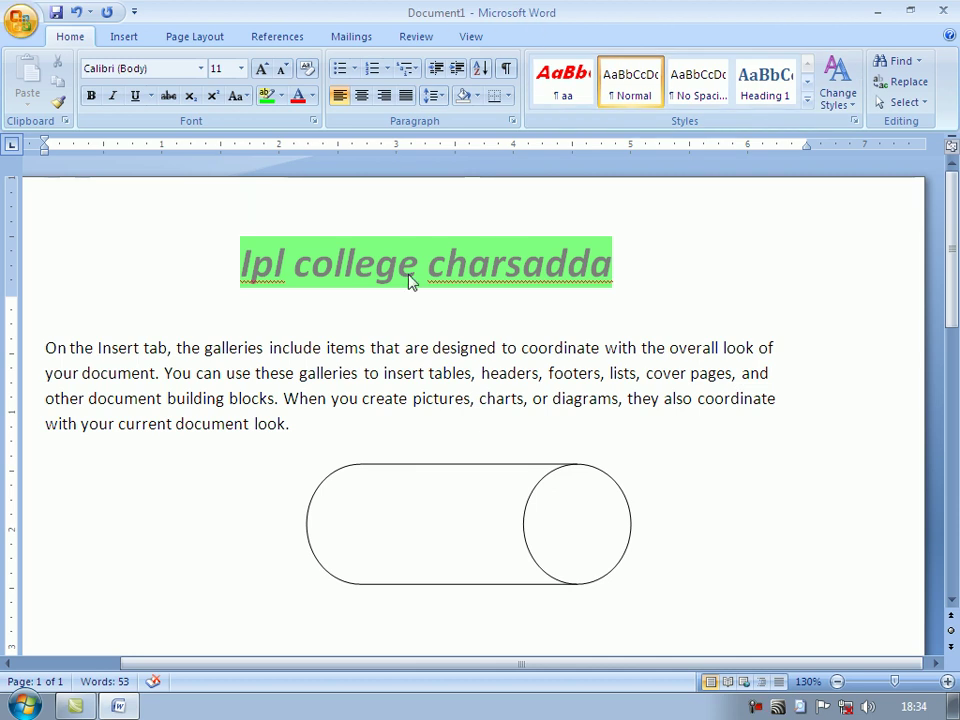
{"action": "left_click", "coordinate": [536, 466]}
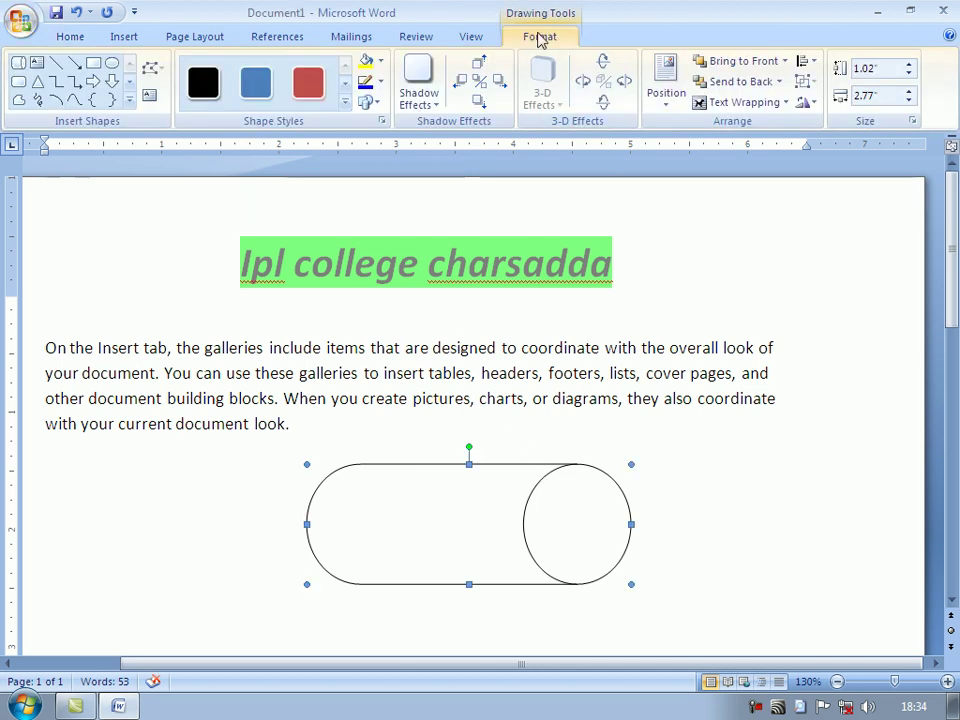
{"action": "left_click", "coordinate": [344, 103]}
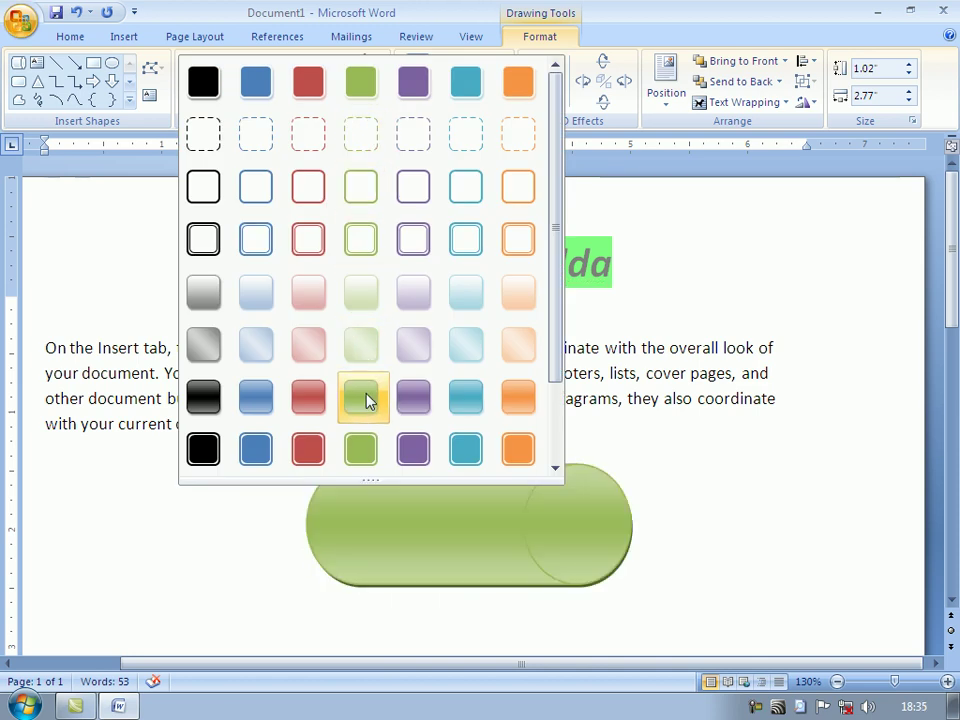
{"action": "left_click", "coordinate": [366, 400]}
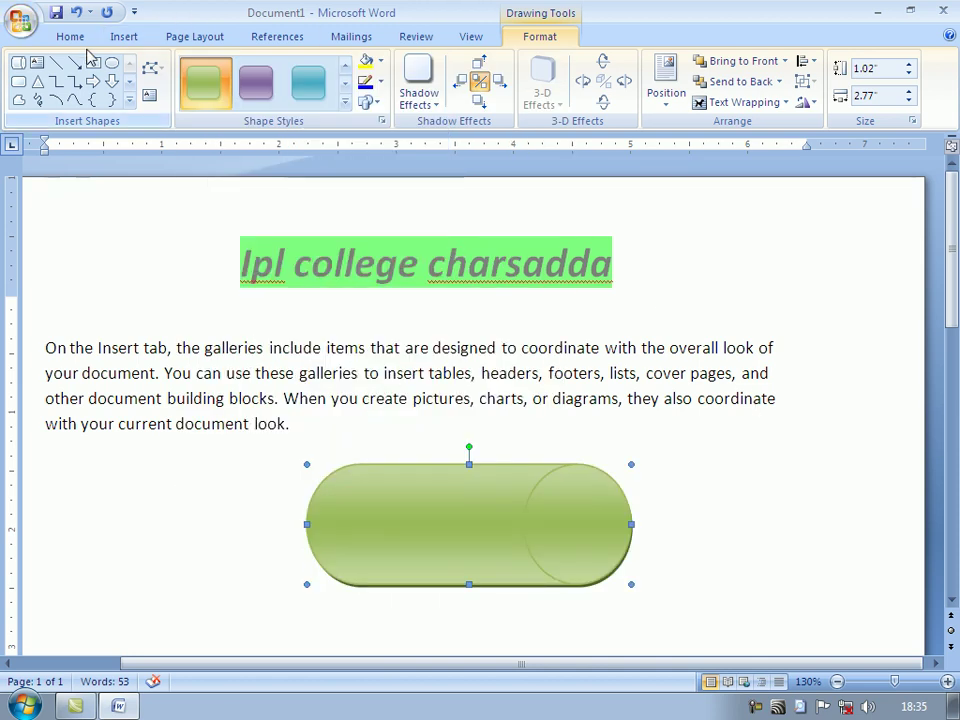
{"action": "left_click", "coordinate": [69, 36]}
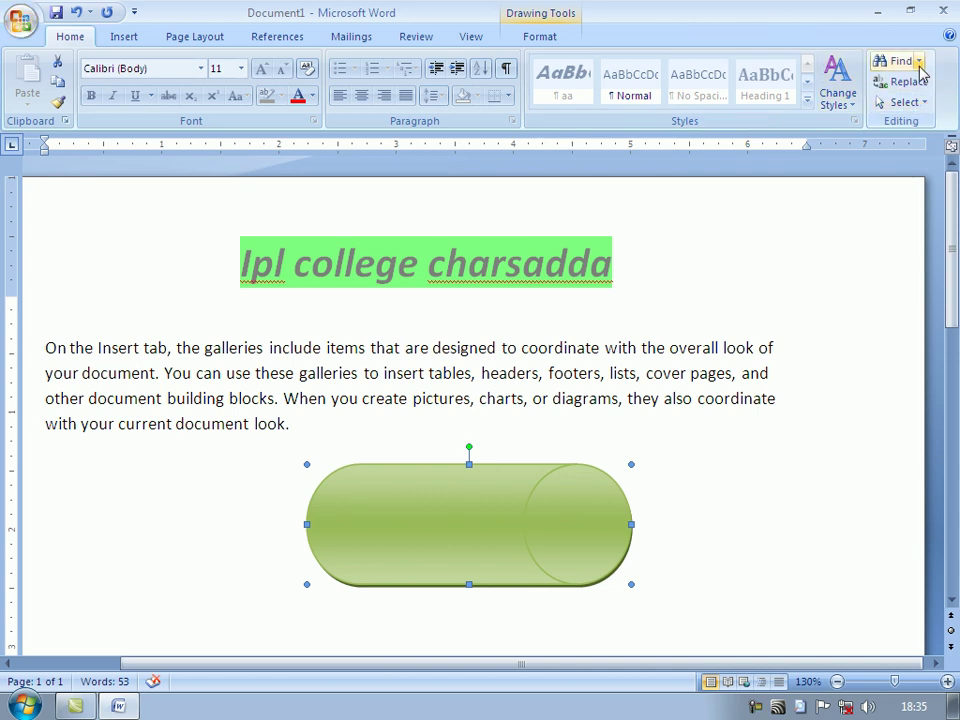
{"action": "left_click", "coordinate": [919, 64]}
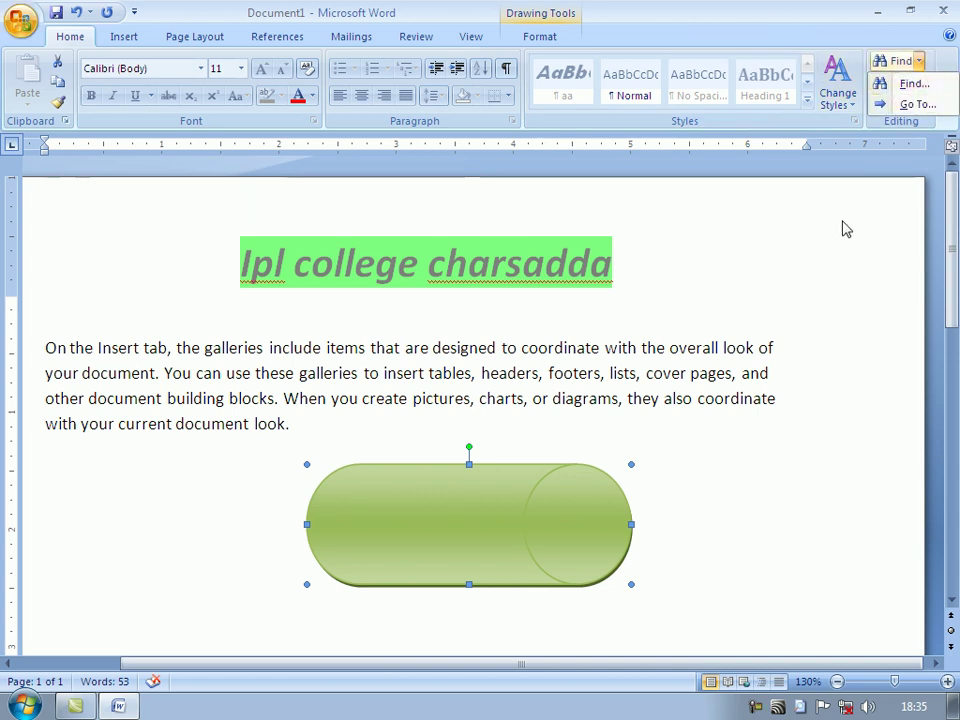
{"action": "left_click", "coordinate": [864, 110]}
{"action": "left_click", "coordinate": [855, 105]}
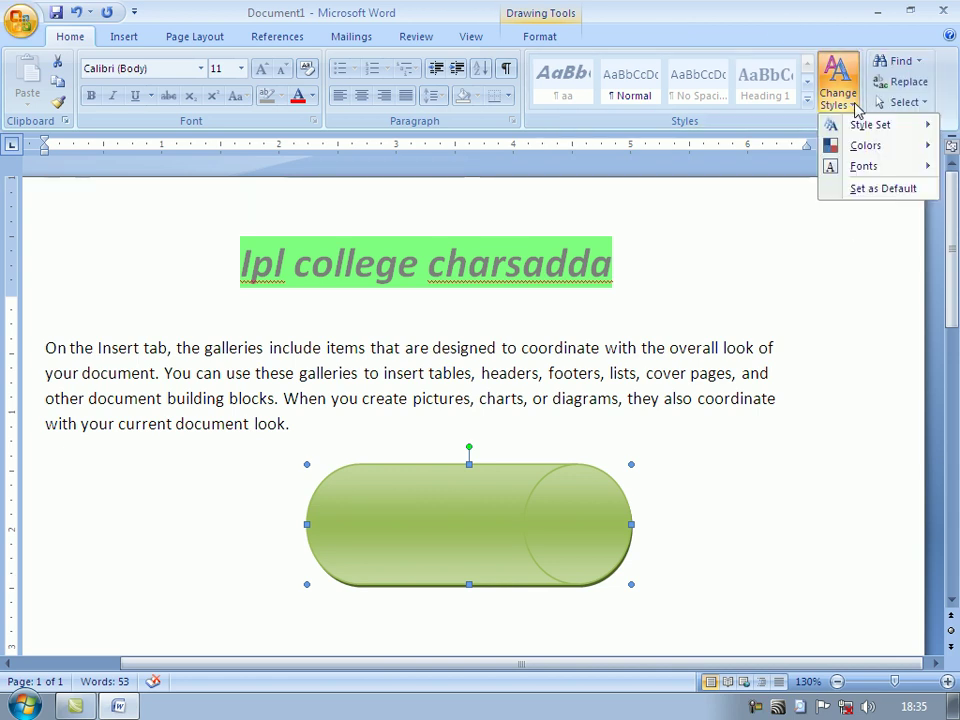
{"action": "mouse_move", "coordinate": [862, 145]}
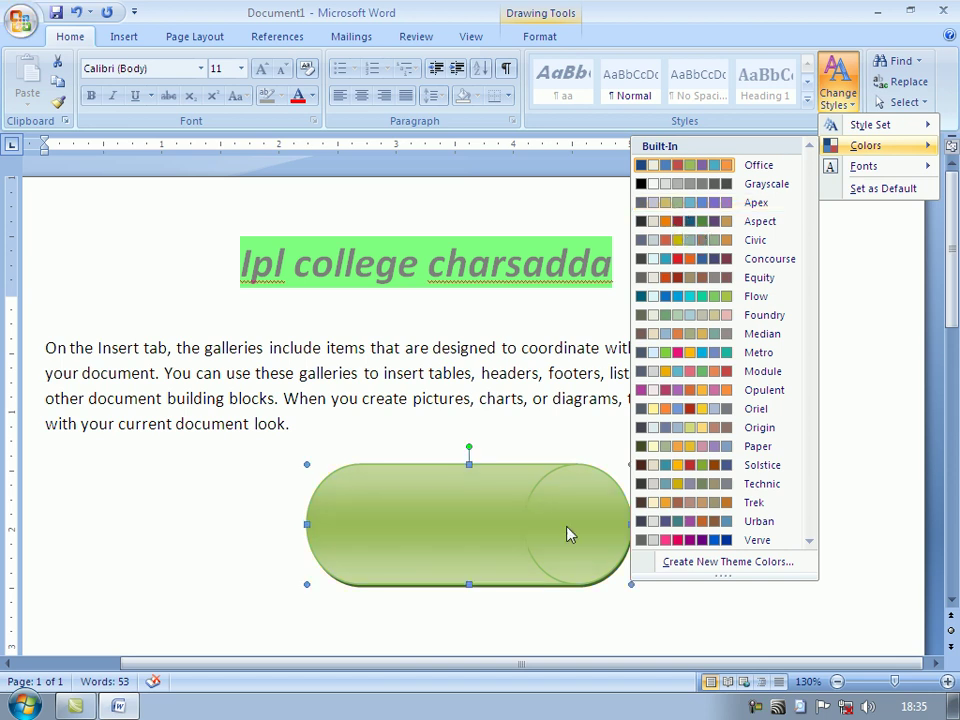
{"action": "left_click", "coordinate": [527, 568]}
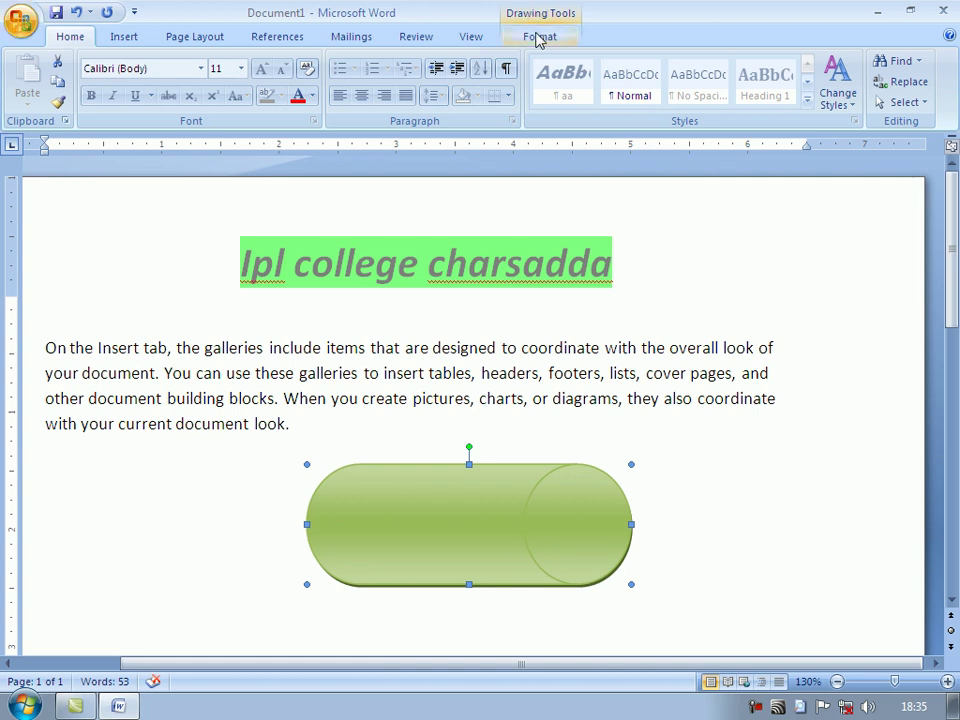
- Draw a text box over the capsule, then delete that text box
{"action": "left_click", "coordinate": [540, 36]}
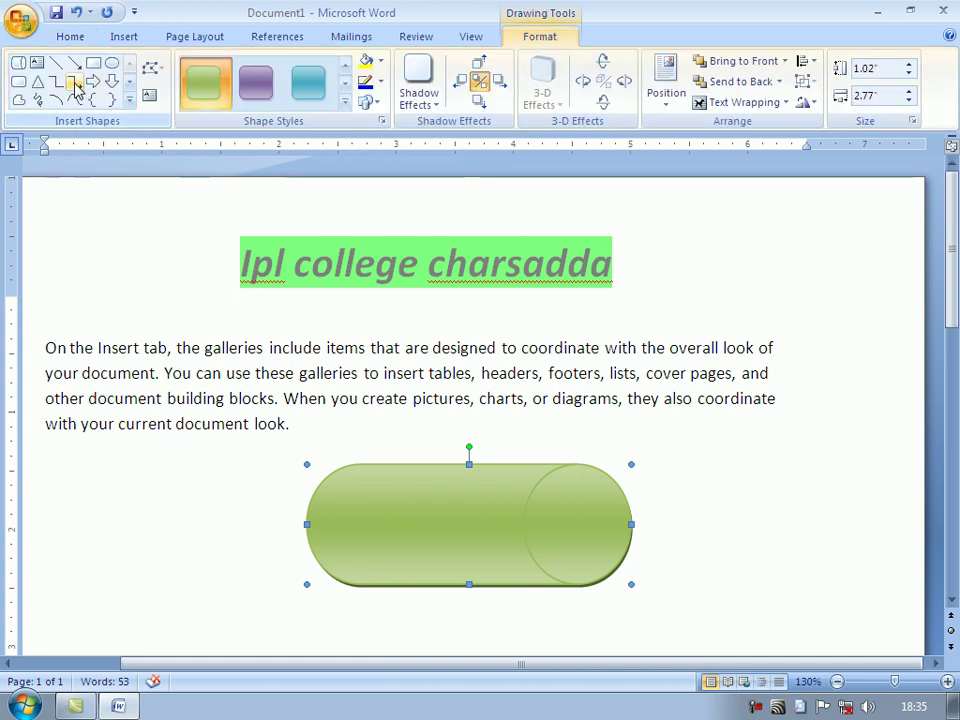
{"action": "left_click", "coordinate": [37, 64]}
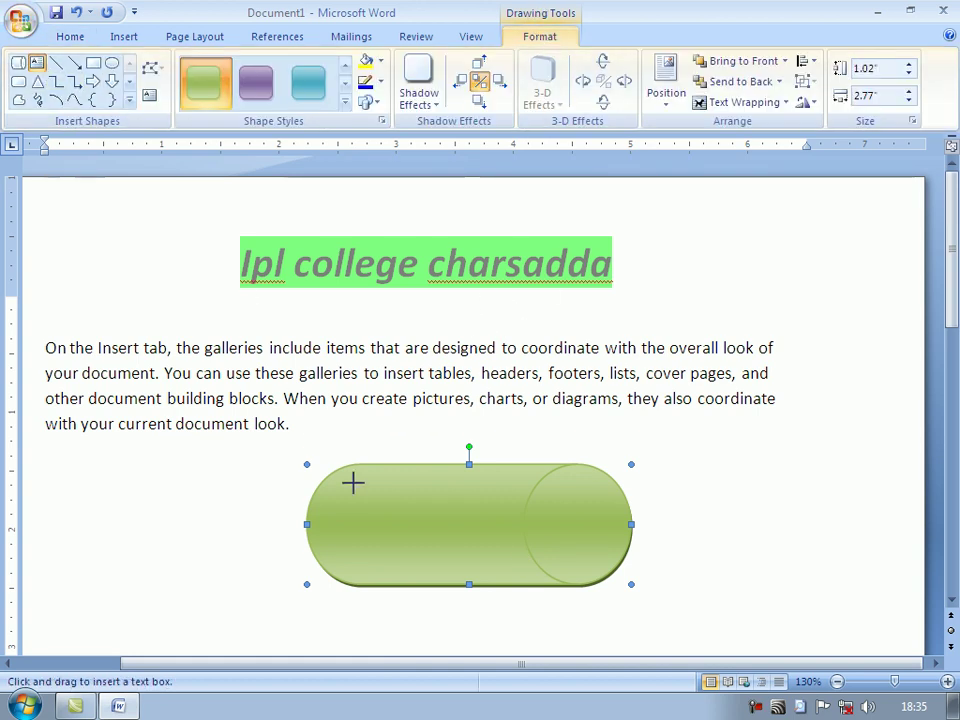
{"action": "left_click_drag", "start_coordinate": [351, 487], "coordinate": [474, 610]}
{"action": "left_click", "coordinate": [553, 508]}
{"action": "left_click", "coordinate": [437, 541]}
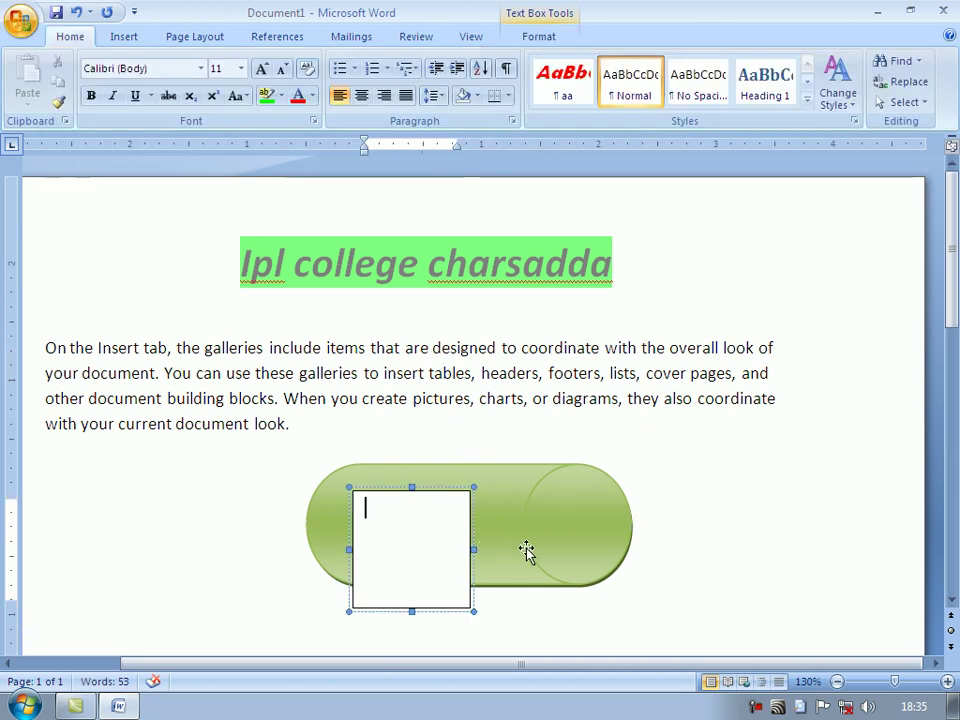
{"action": "left_click", "coordinate": [471, 491]}
{"action": "key", "text": "Delete"}
- Type a long run of a's inside the capsule, filling four lines
{"action": "left_click", "coordinate": [427, 477]}
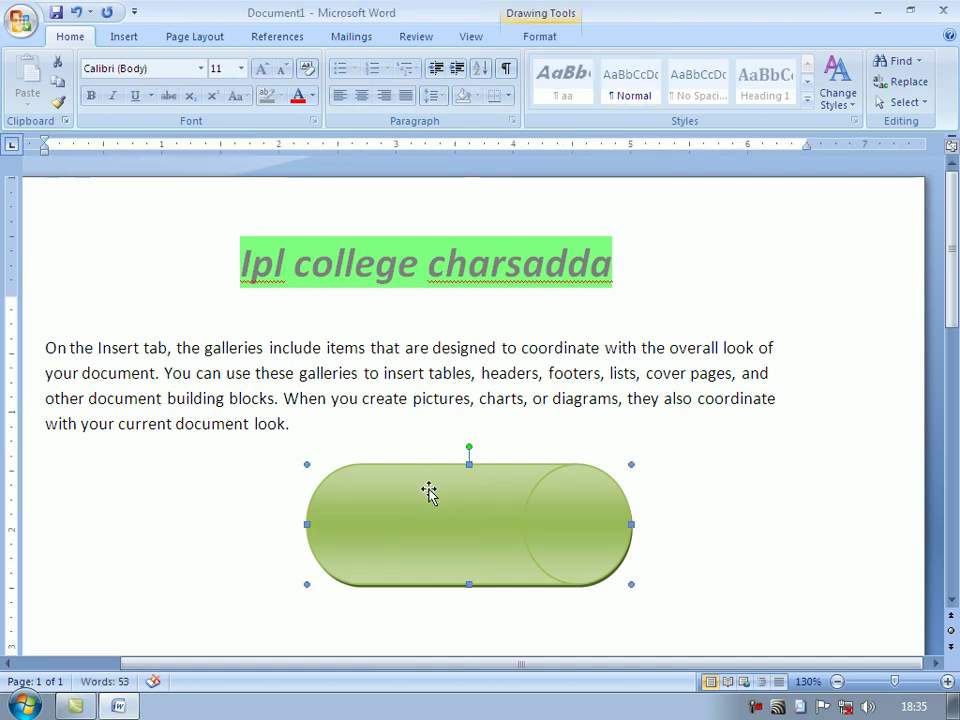
{"action": "left_click", "coordinate": [541, 38]}
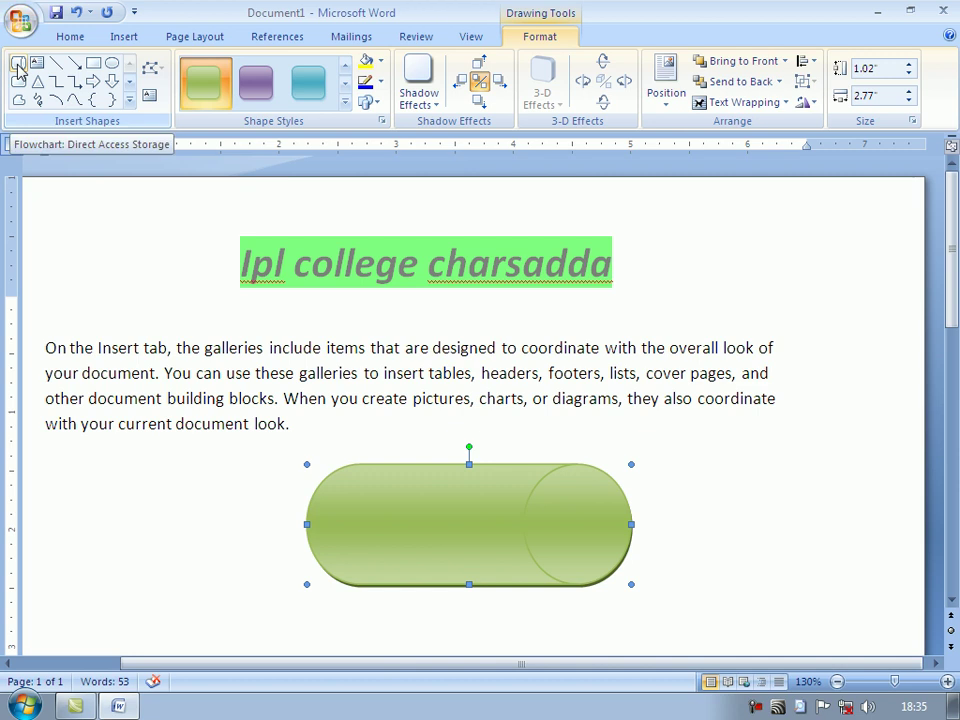
{"action": "left_click", "coordinate": [150, 100]}
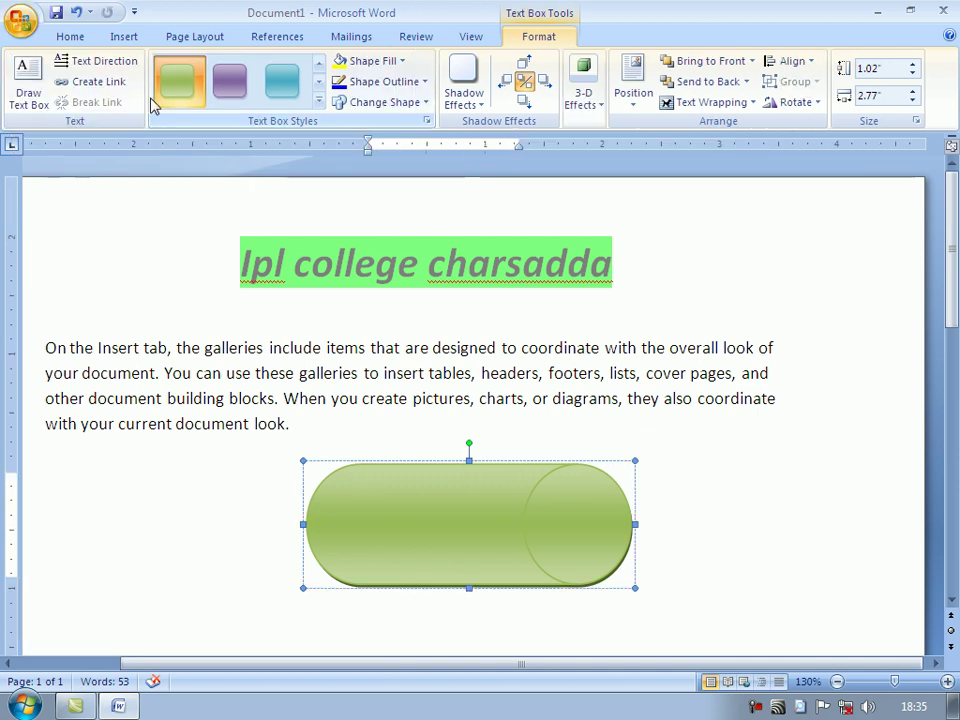
{"action": "type", "text": "aaaaaaaaaaaaaaaaaaaaaaaaaaaaaaaaaaaaaaaaaaaaaaaaaaaaaaaaaaaaaaaaaaaa"}
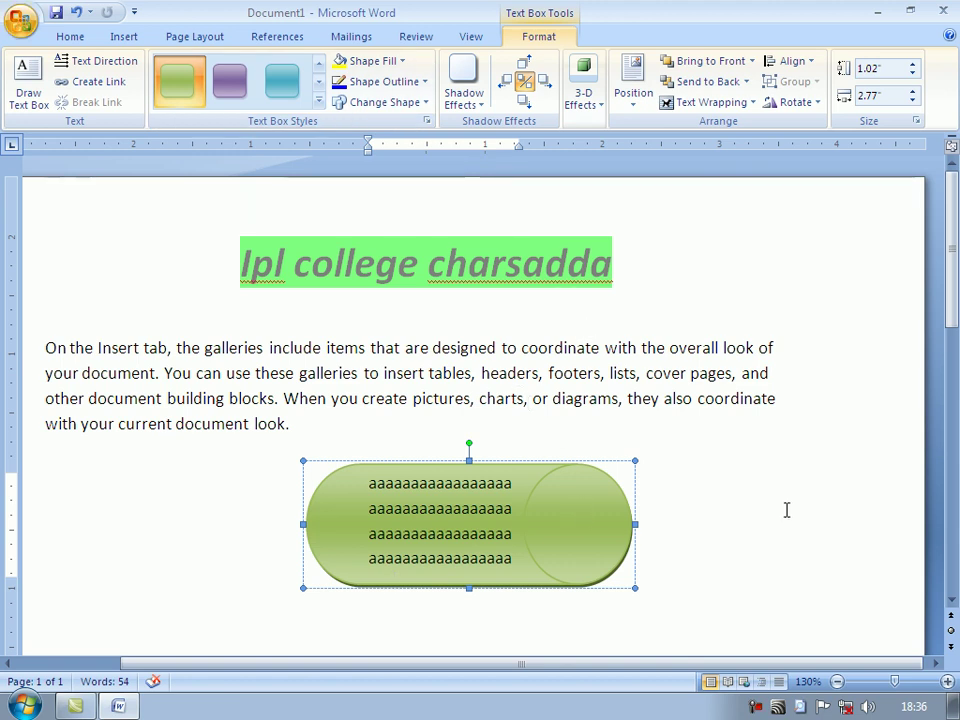
{"action": "key", "text": "Escape"}
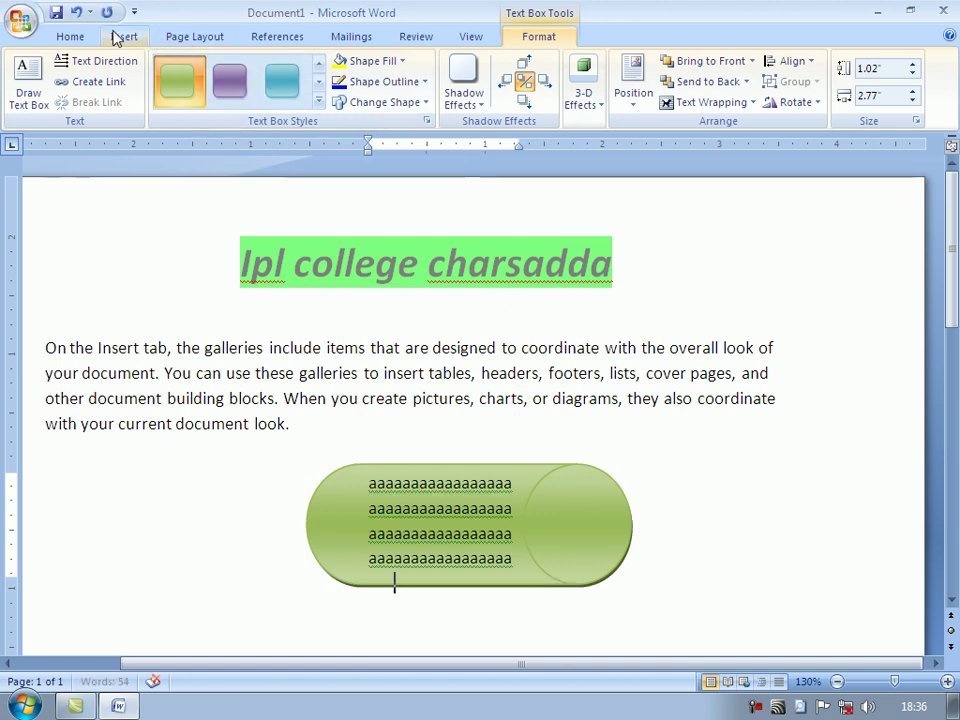
- Select the whole capsule shape without inserting any new shape
{"action": "left_click", "coordinate": [124, 36]}
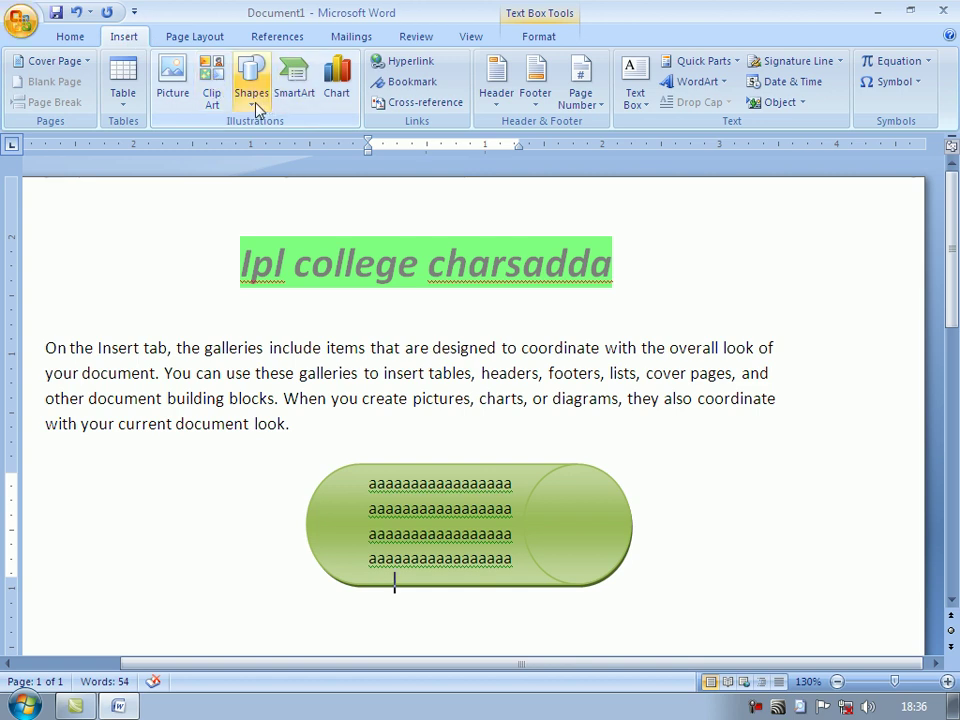
{"action": "left_click", "coordinate": [257, 108]}
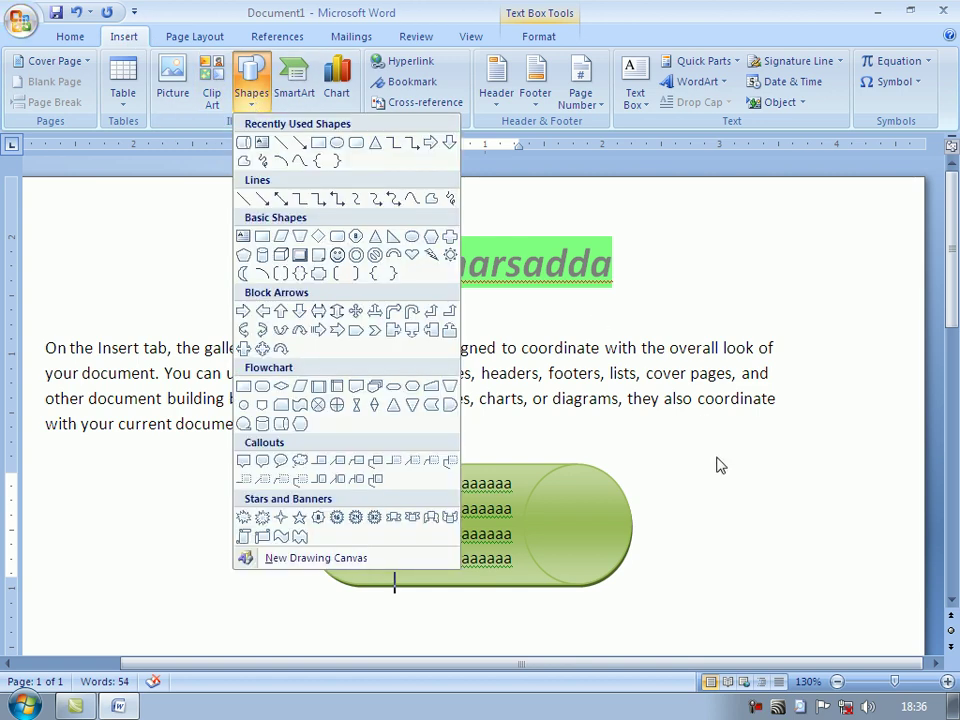
{"action": "left_click", "coordinate": [660, 455]}
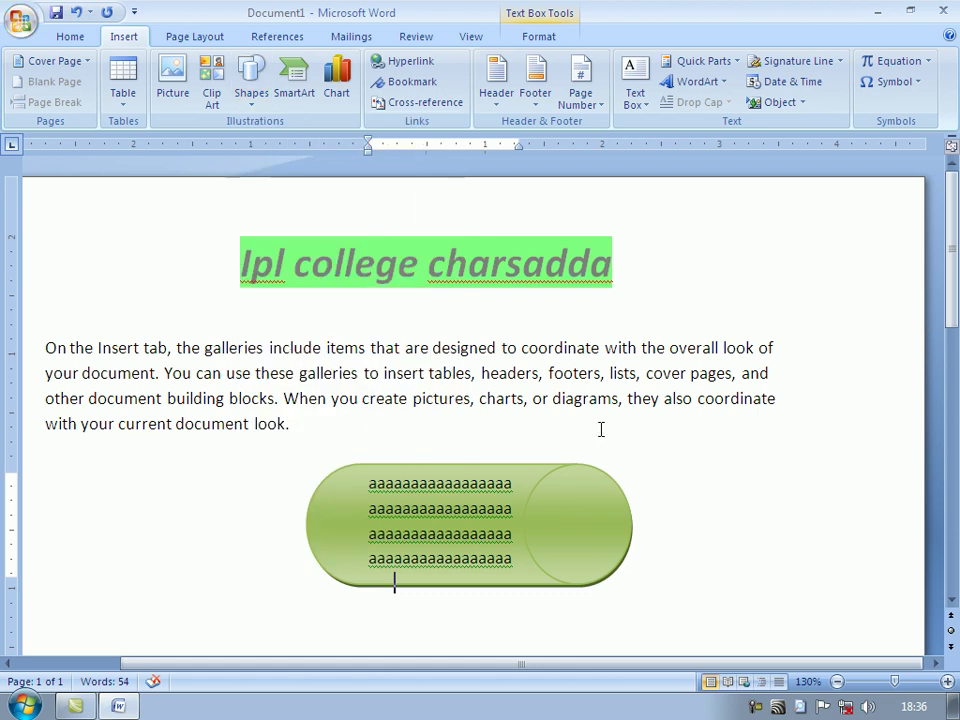
{"action": "left_click", "coordinate": [630, 540]}
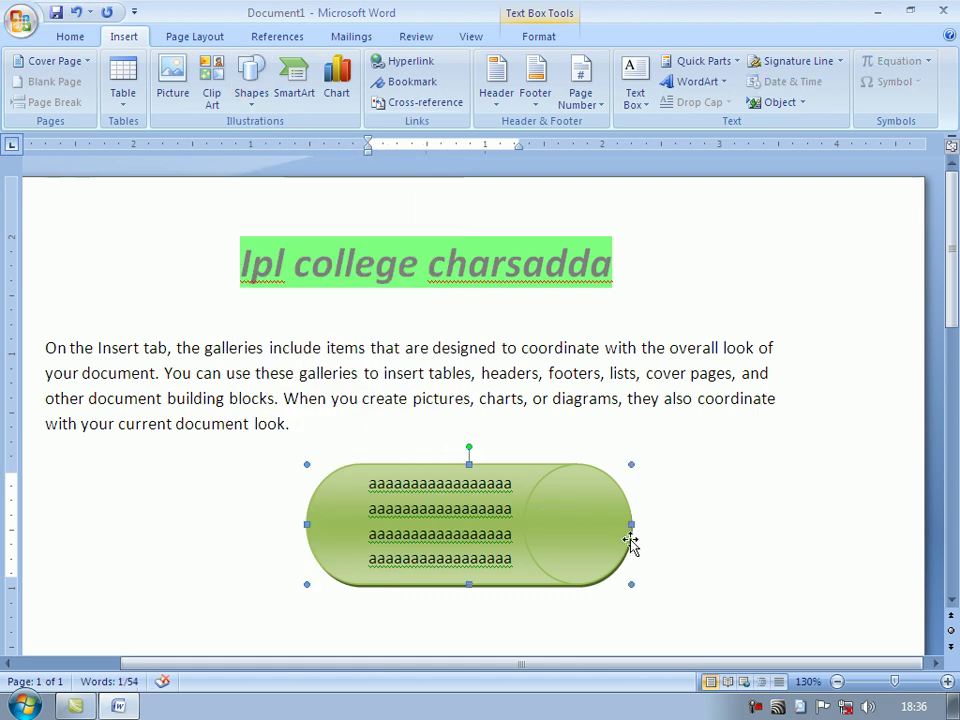
- Preview theme fonts under Home > Change Styles > Fonts, keeping the document's original fonts
{"action": "left_click", "coordinate": [83, 38]}
{"action": "left_click", "coordinate": [849, 106]}
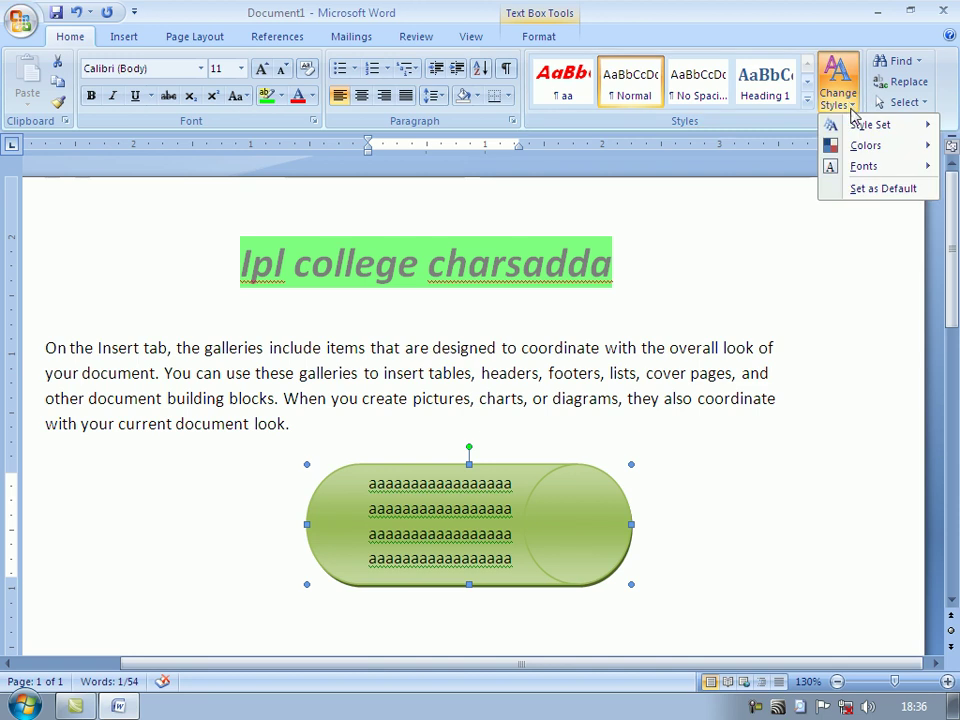
{"action": "mouse_move", "coordinate": [862, 150]}
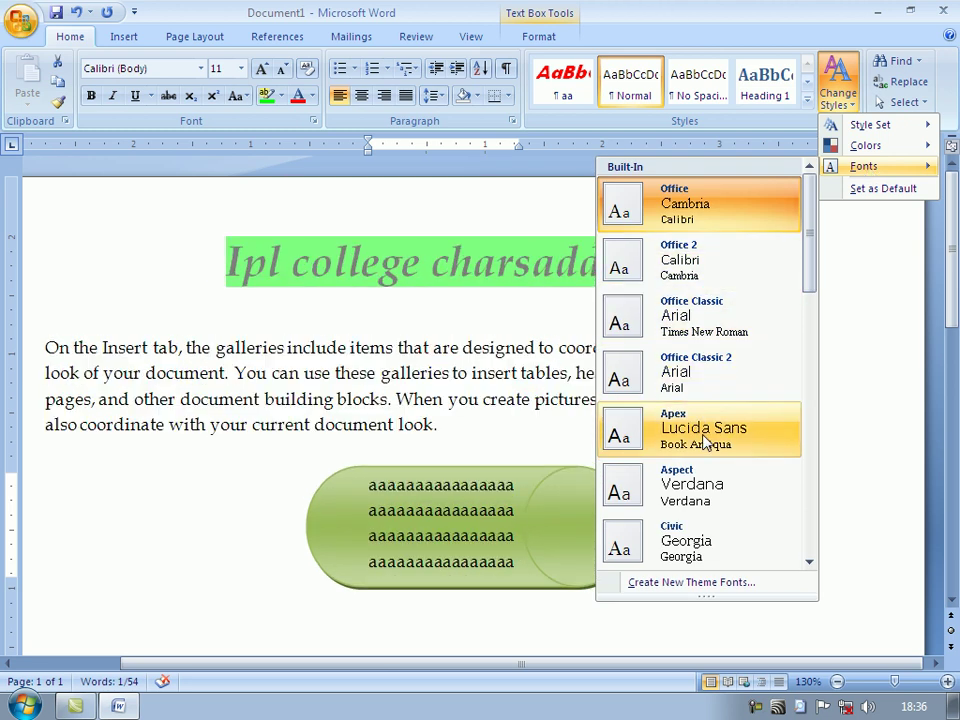
{"action": "scroll", "coordinate": [706, 443], "scroll_direction": "down", "scroll_amount": 4}
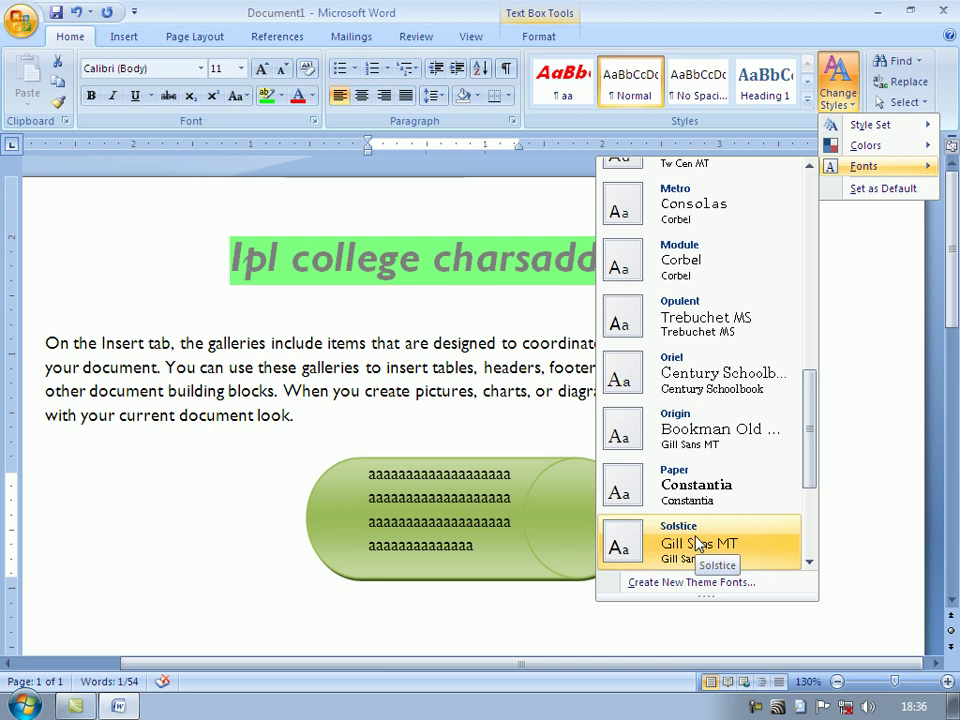
{"action": "scroll", "coordinate": [712, 458], "scroll_direction": "down", "scroll_amount": 3}
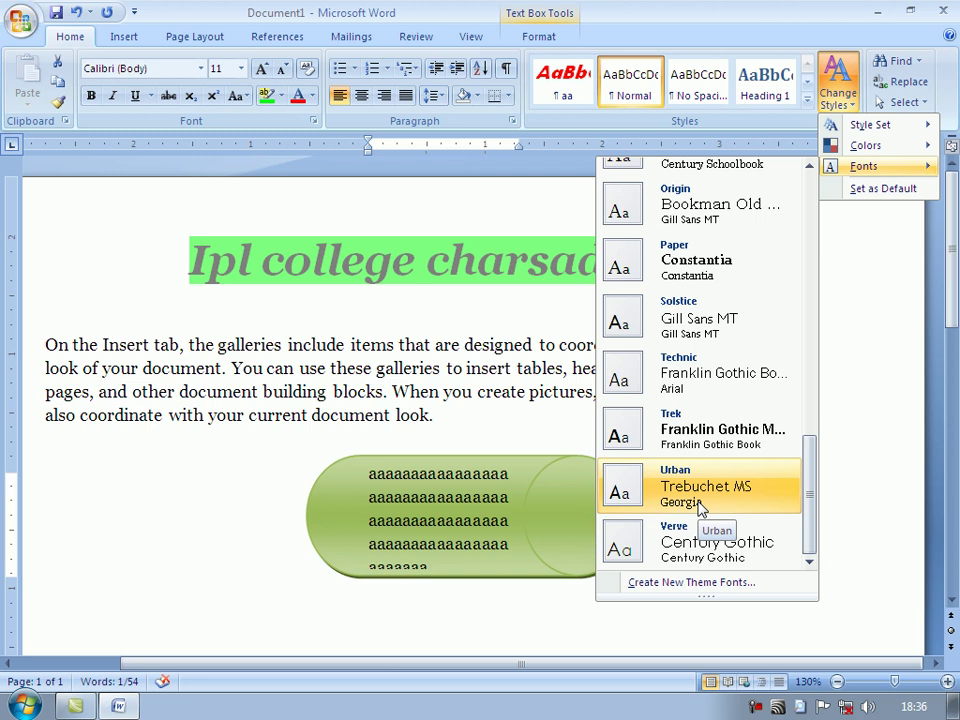
{"action": "left_click", "coordinate": [855, 468]}
{"action": "left_click", "coordinate": [760, 467]}
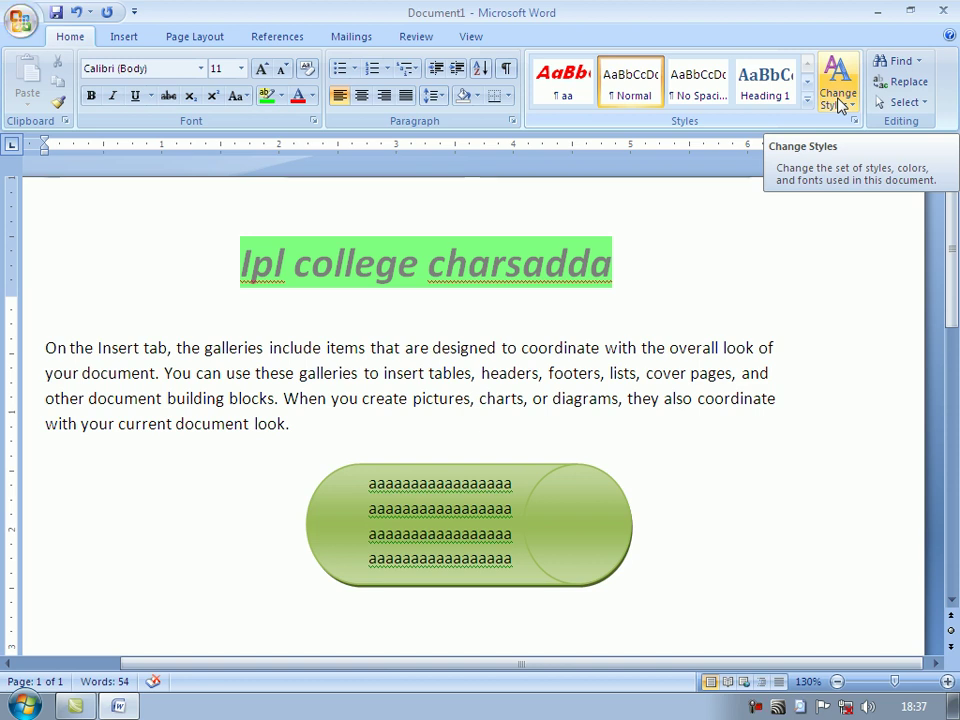
{"action": "left_click_drag", "start_coordinate": [311, 437], "coordinate": [36, 405]}
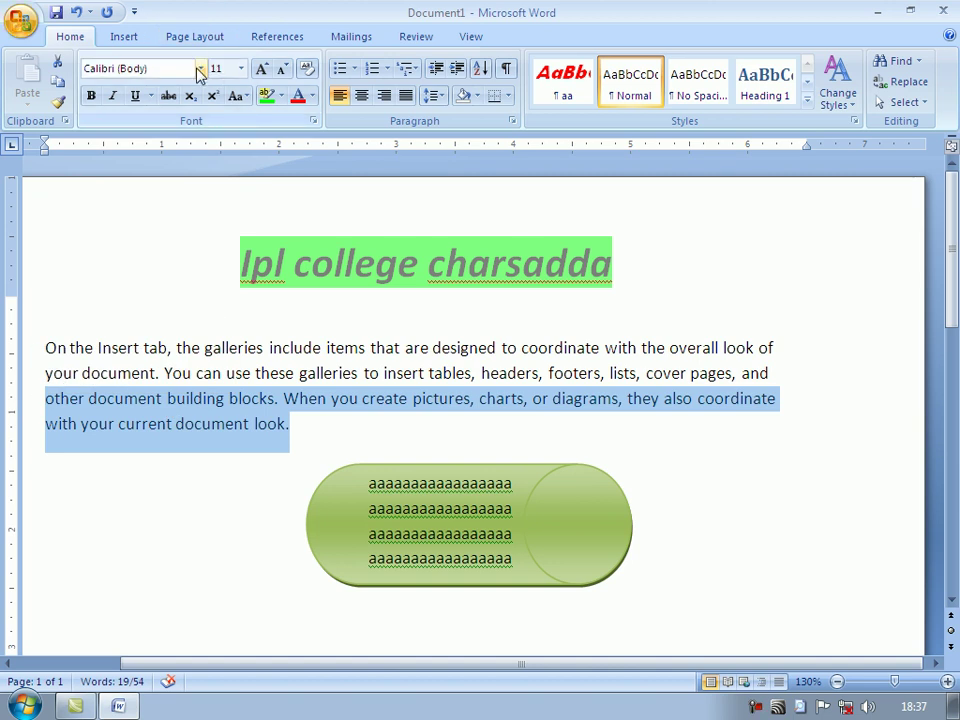
{"action": "left_click", "coordinate": [199, 68]}
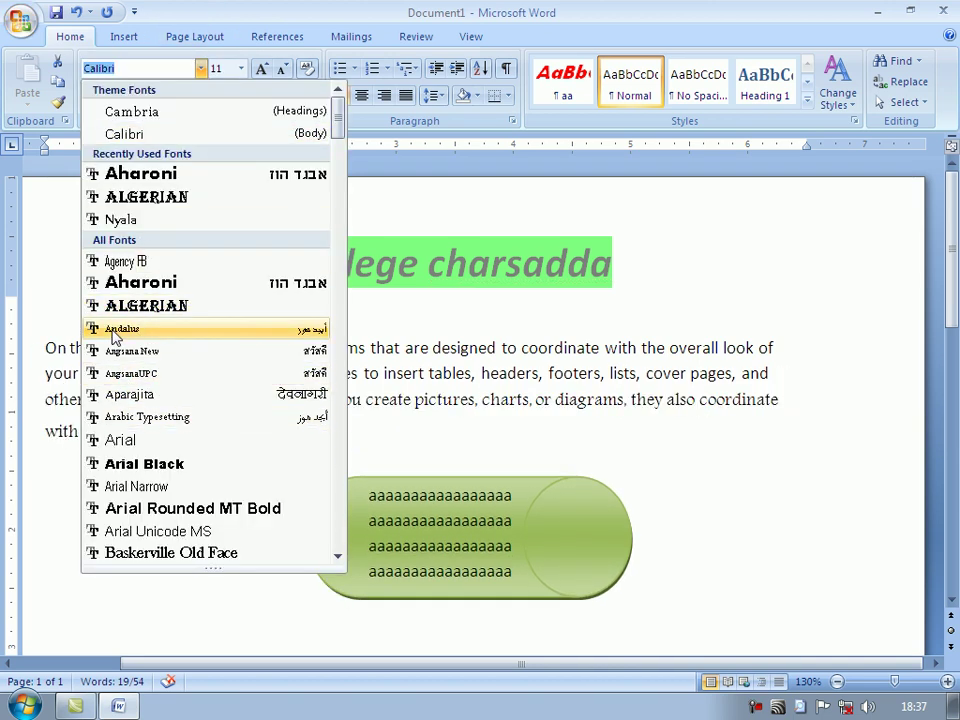
{"action": "left_click", "coordinate": [600, 453]}
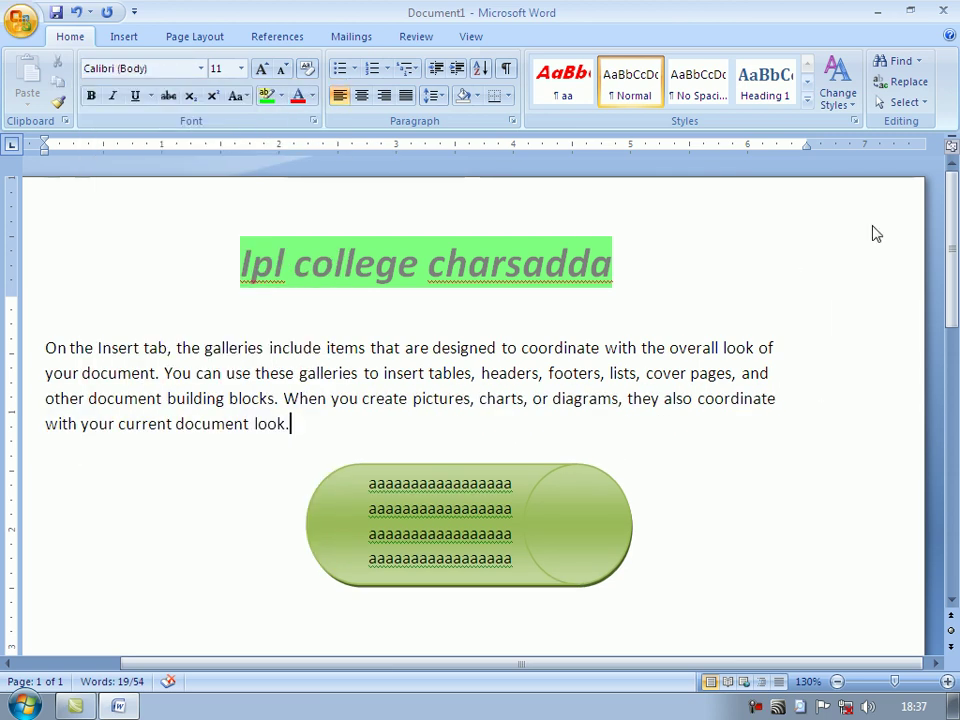
{"action": "left_click", "coordinate": [850, 101]}
{"action": "mouse_move", "coordinate": [860, 130]}
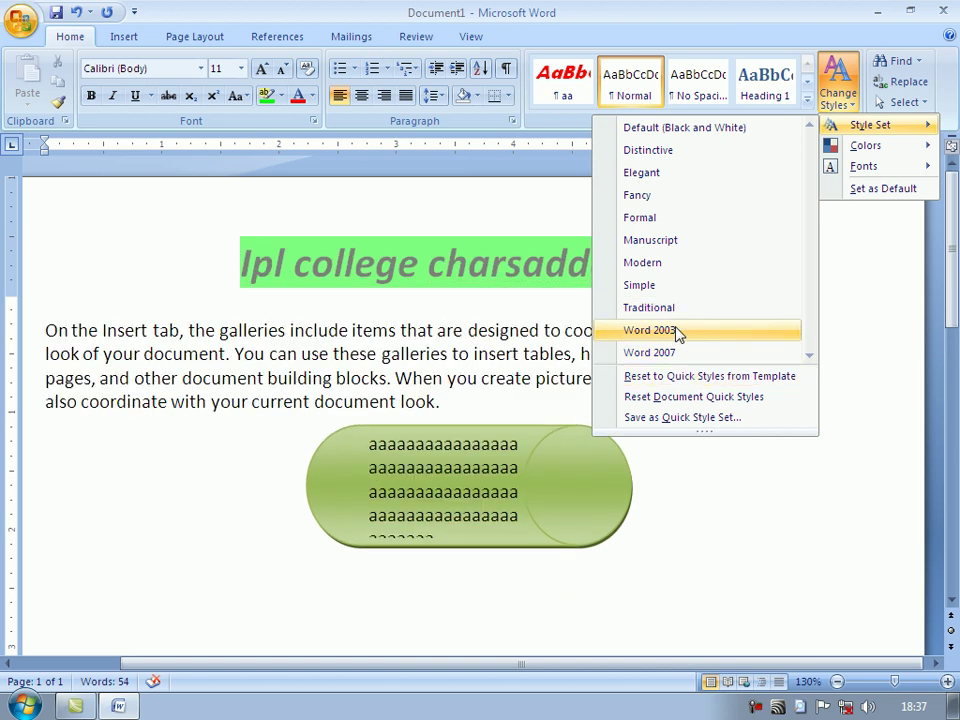
{"action": "left_click", "coordinate": [784, 511]}
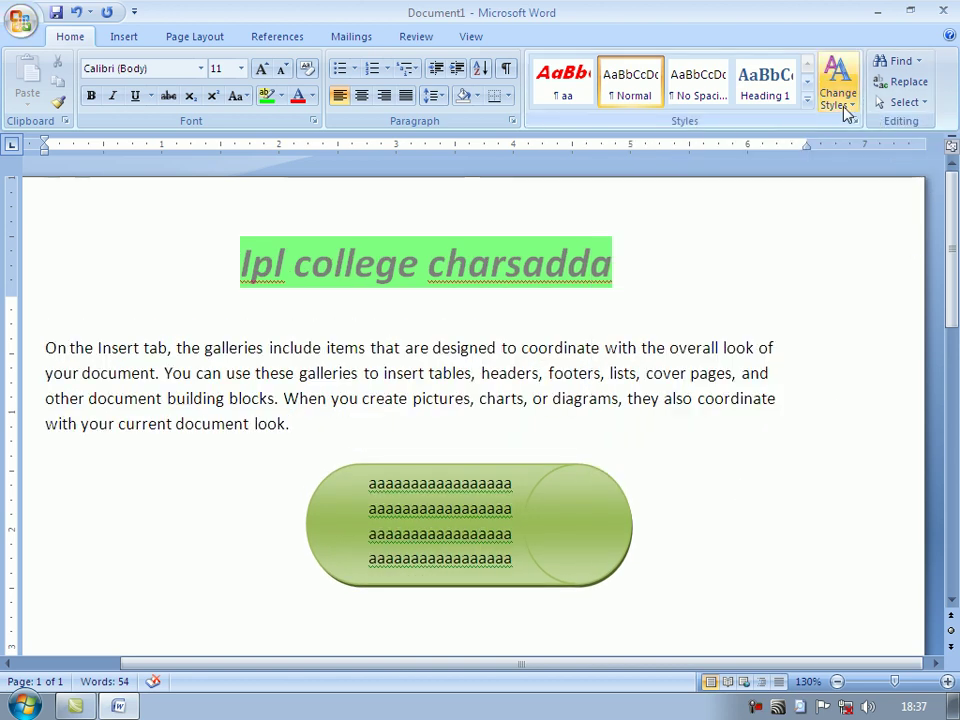
{"action": "left_click", "coordinate": [843, 104]}
- Open the Find dialog and enter 'the' as the search term
{"action": "mouse_move", "coordinate": [866, 172]}
{"action": "left_click", "coordinate": [845, 301]}
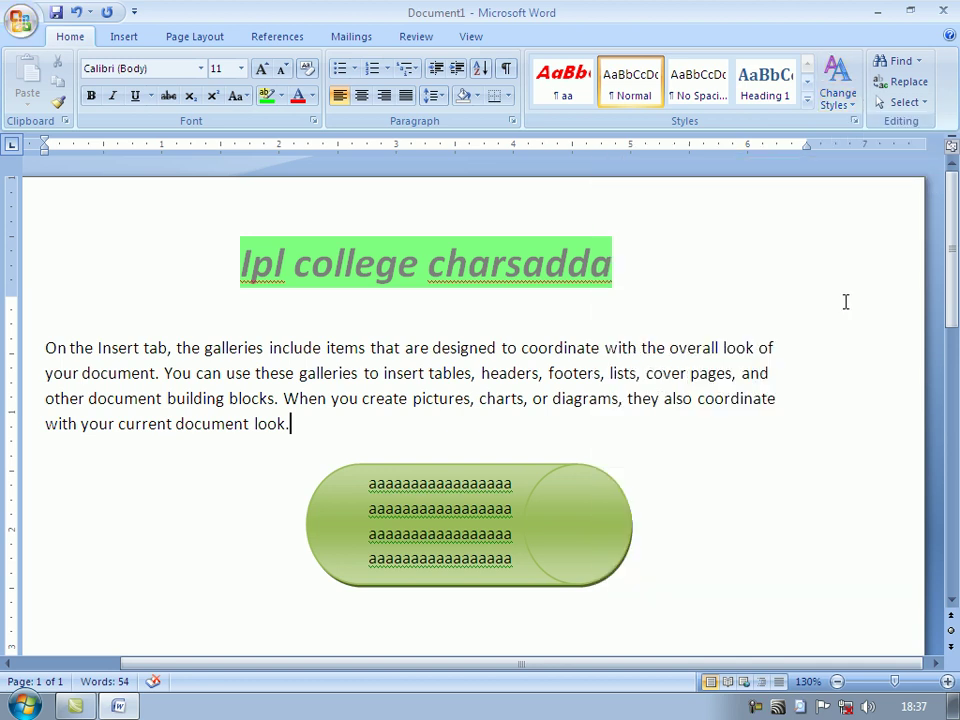
{"action": "left_click", "coordinate": [918, 61]}
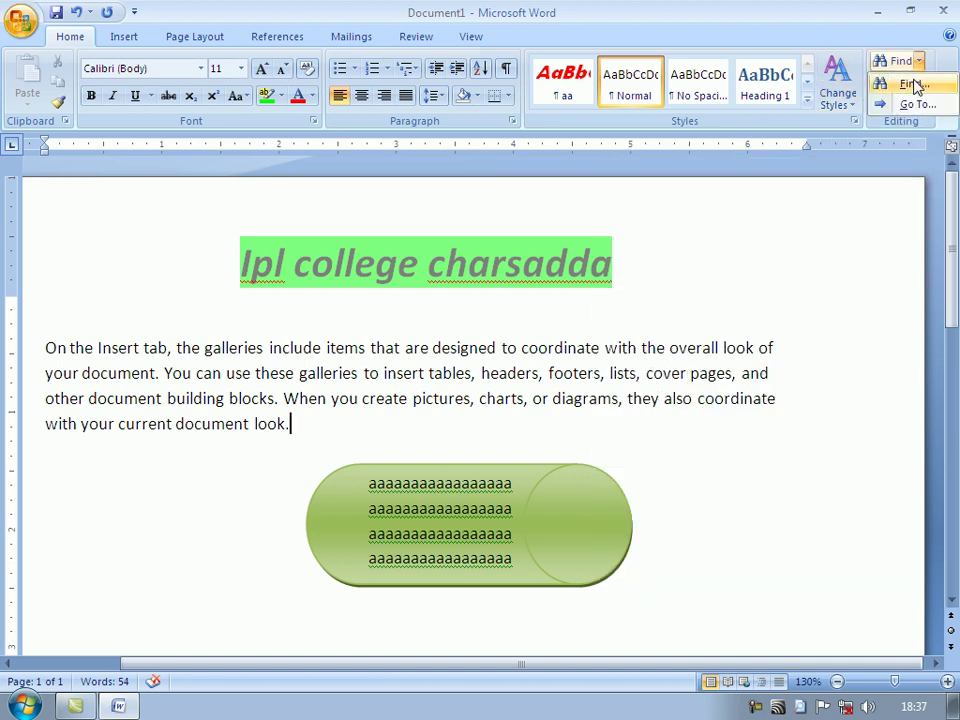
{"action": "left_click", "coordinate": [865, 338]}
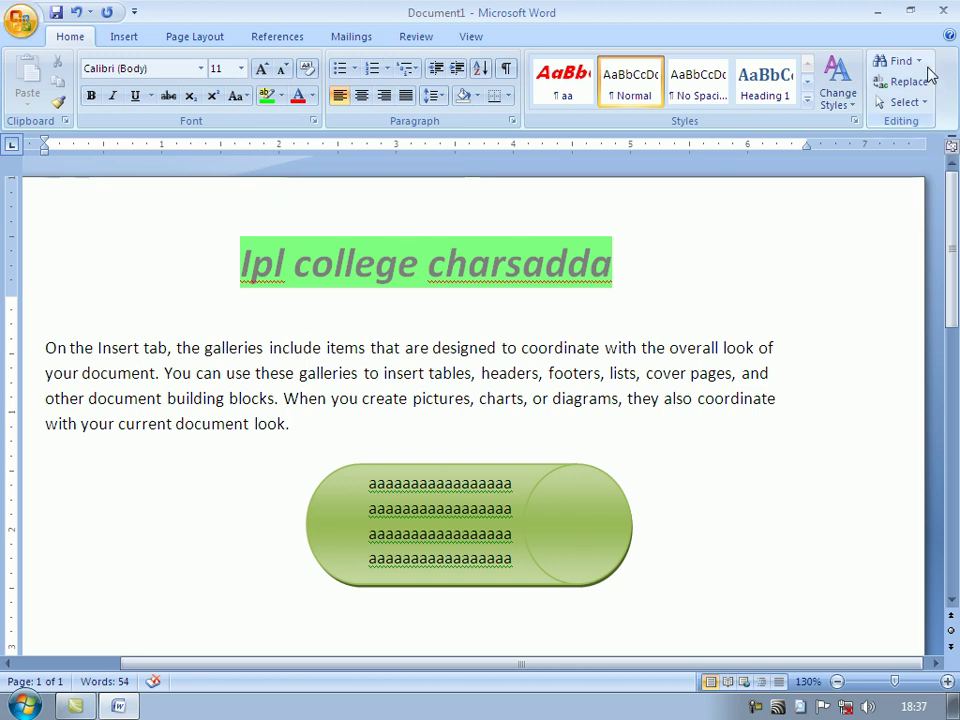
{"action": "left_click", "coordinate": [905, 61]}
{"action": "left_click", "coordinate": [910, 82]}
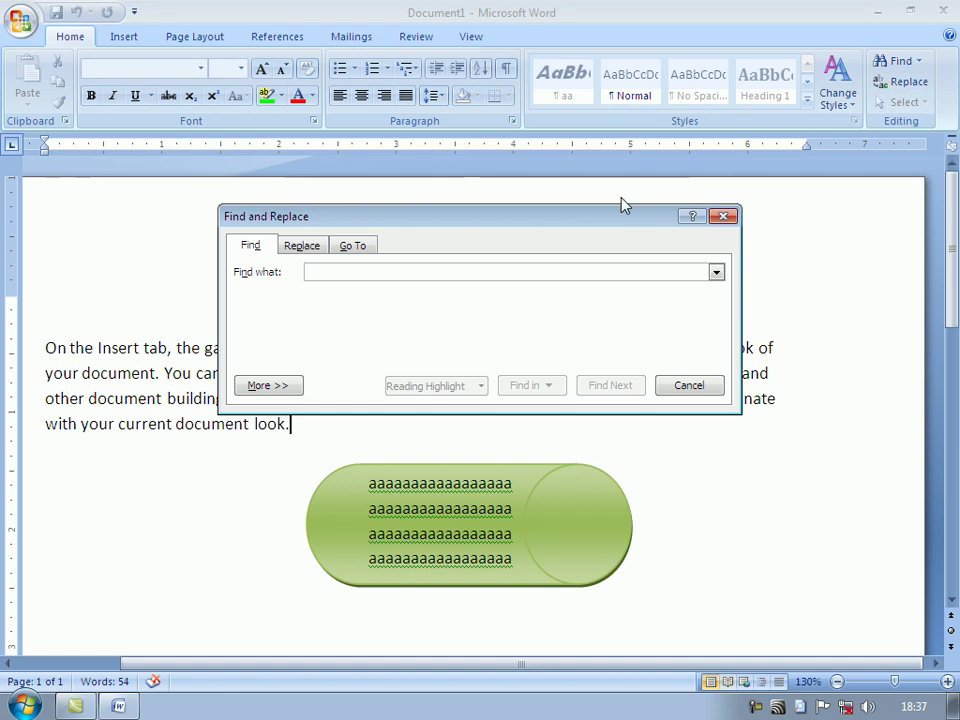
{"action": "left_click_drag", "start_coordinate": [563, 228], "coordinate": [773, 327]}
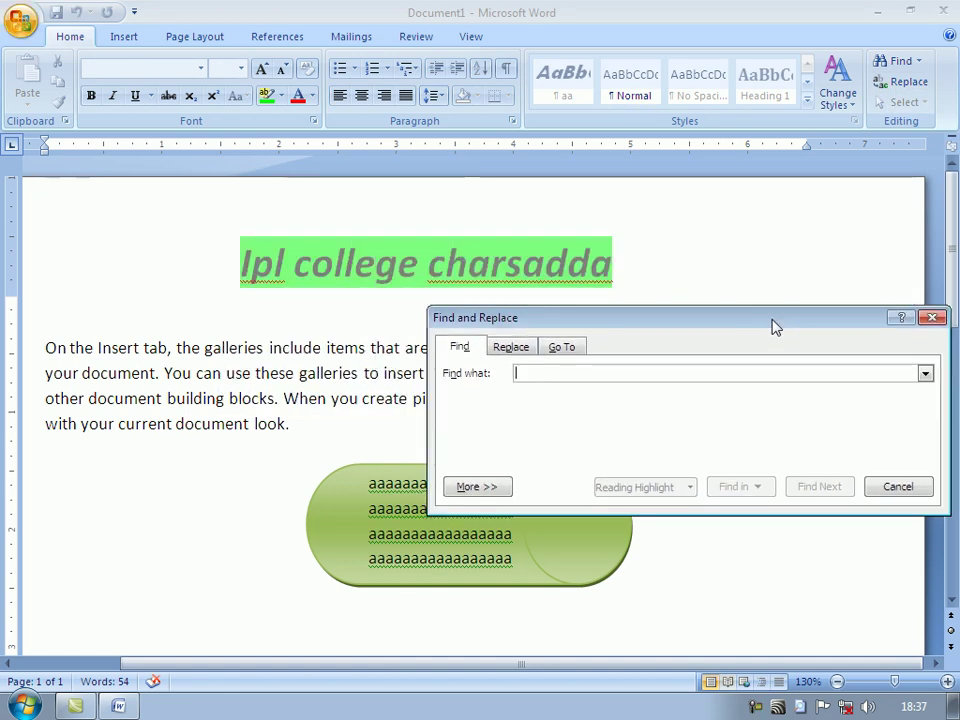
{"action": "type", "text": "the"}
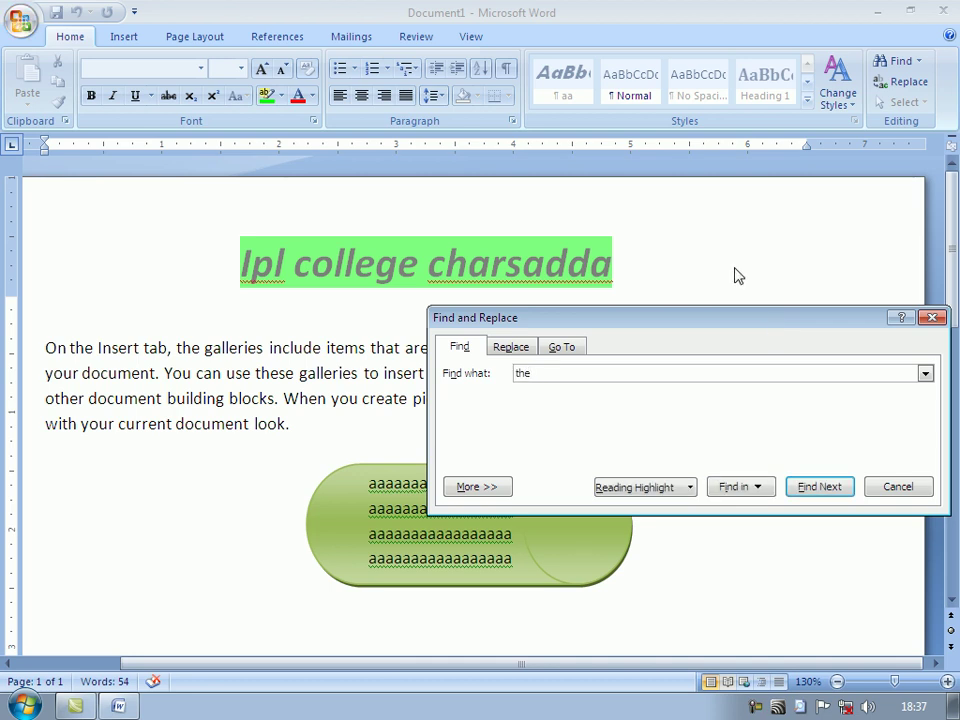
- Step through every match of 'the' until Word reports the search is finished
{"action": "left_click_drag", "start_coordinate": [729, 319], "coordinate": [729, 149]}
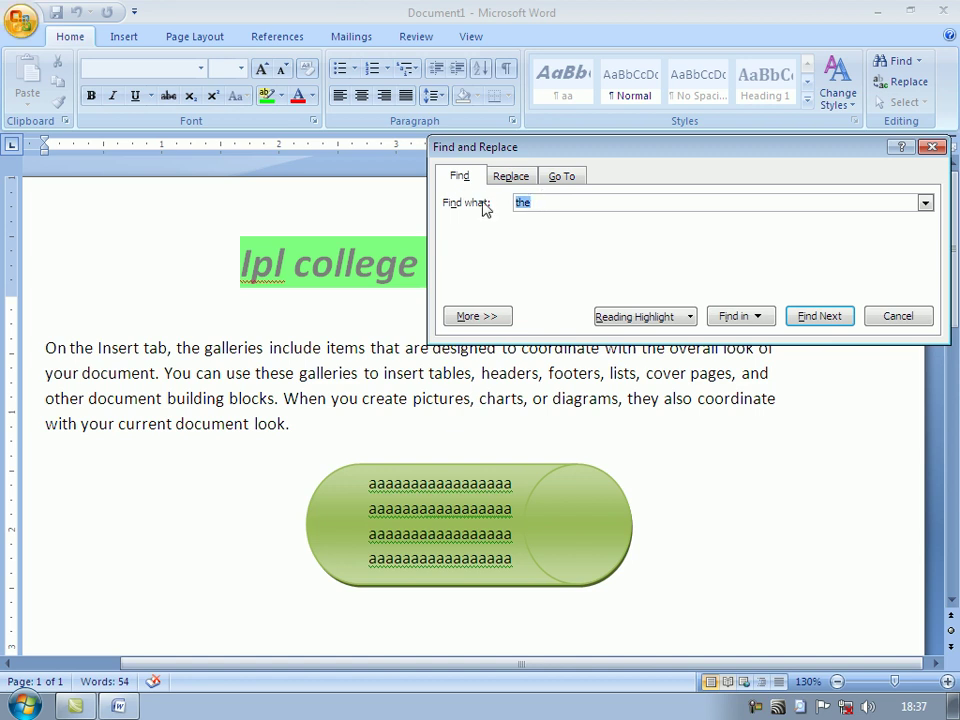
{"action": "left_click", "coordinate": [820, 317]}
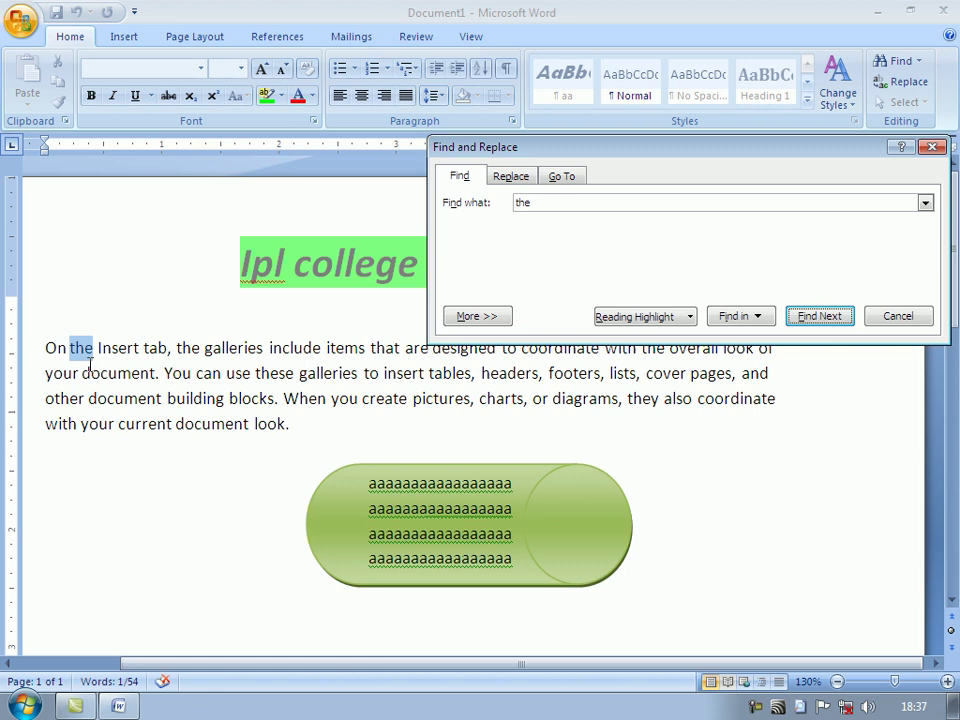
{"action": "key", "text": "Return"}
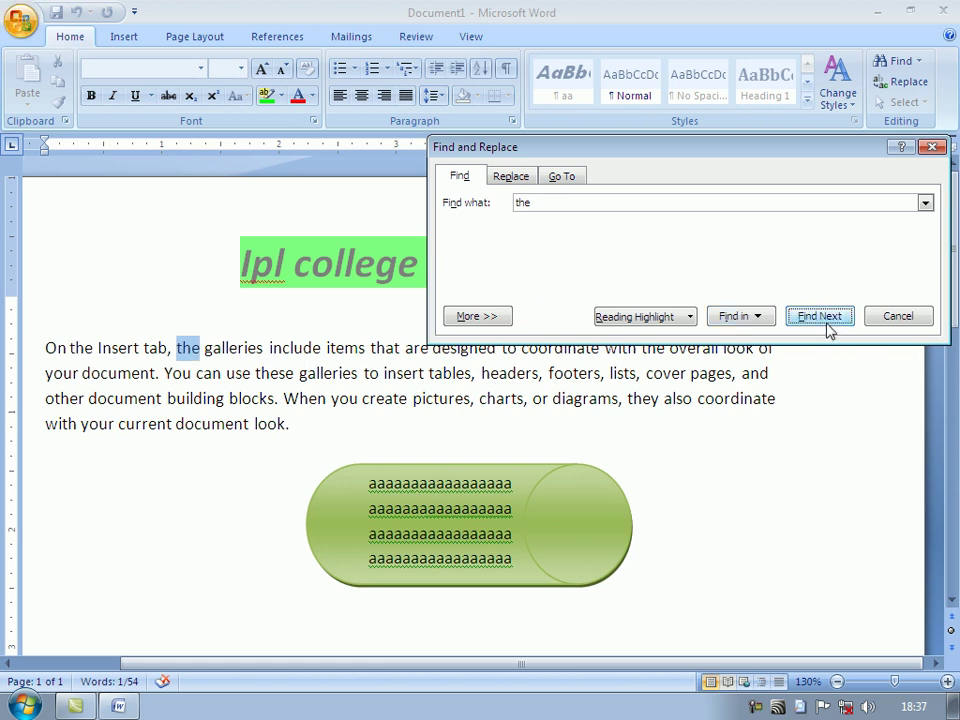
{"action": "left_click", "coordinate": [801, 314]}
{"action": "left_click", "coordinate": [805, 318]}
{"action": "left_click", "coordinate": [806, 318]}
{"action": "left_click", "coordinate": [806, 318]}
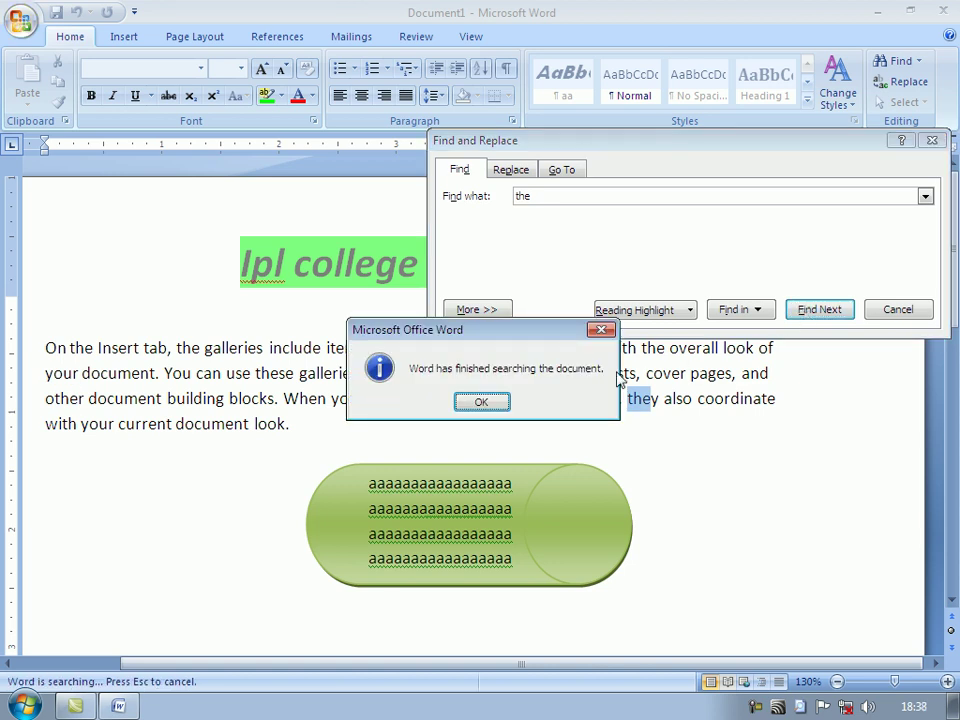
{"action": "left_click", "coordinate": [495, 404]}
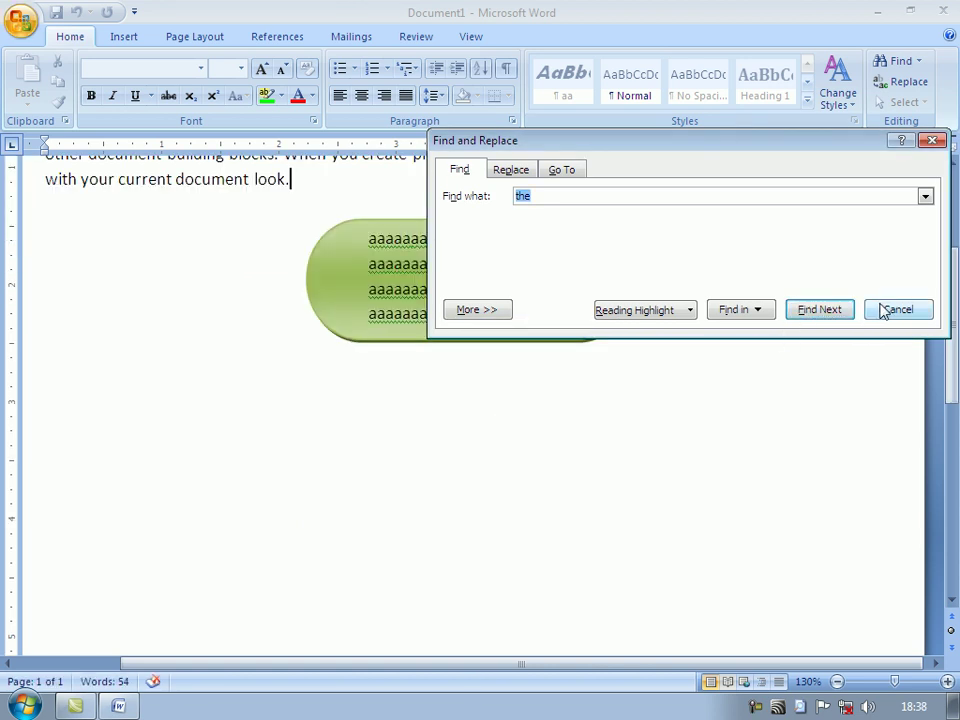
- Reopen Find with 'the', show its extra options, then close the search window
{"action": "left_click", "coordinate": [898, 310]}
{"action": "left_click", "coordinate": [919, 61]}
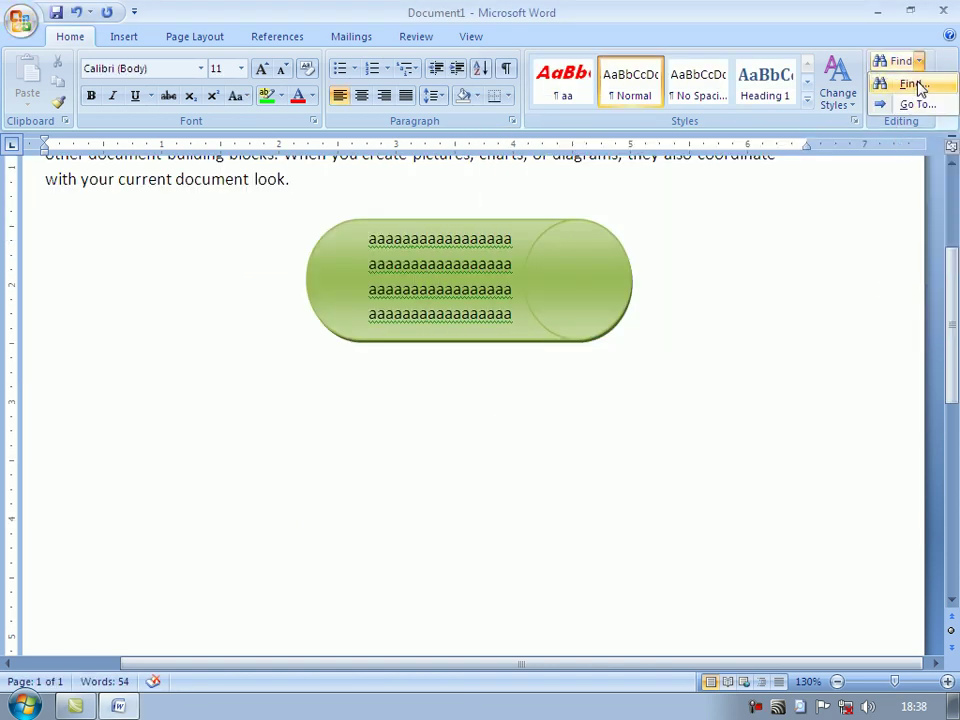
{"action": "left_click", "coordinate": [868, 348]}
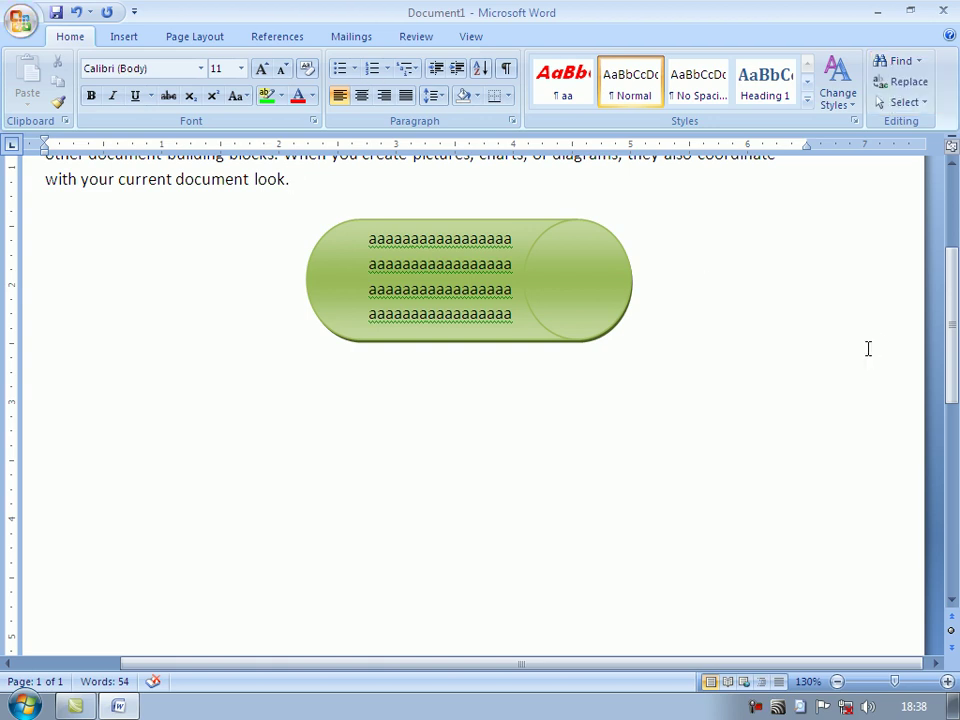
{"action": "key", "text": "ctrl+f"}
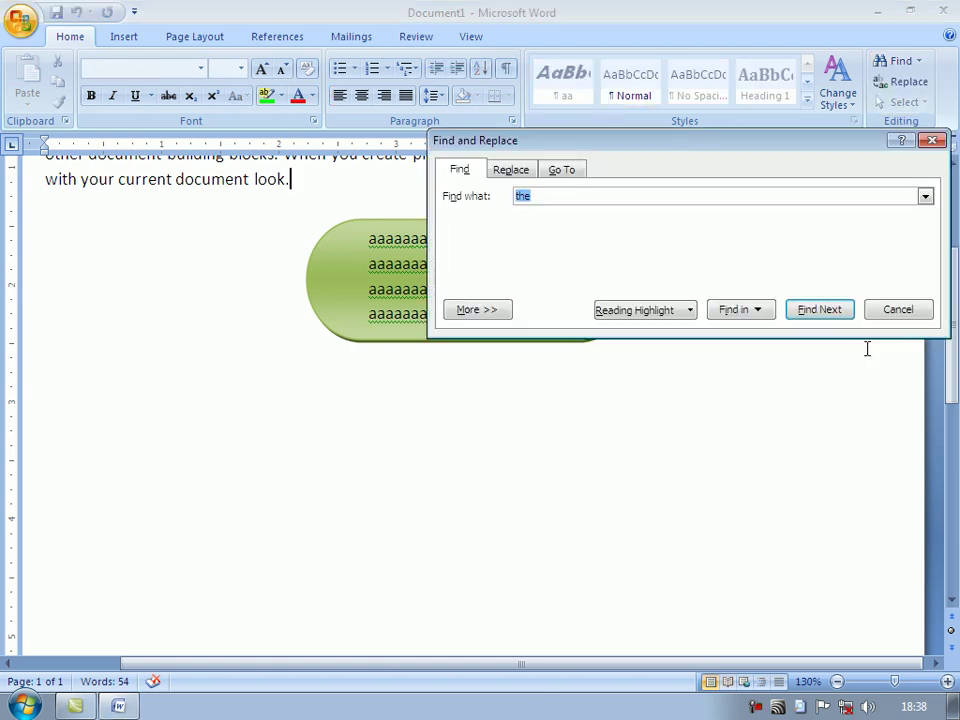
{"action": "left_click_drag", "start_coordinate": [617, 152], "coordinate": [630, 311]}
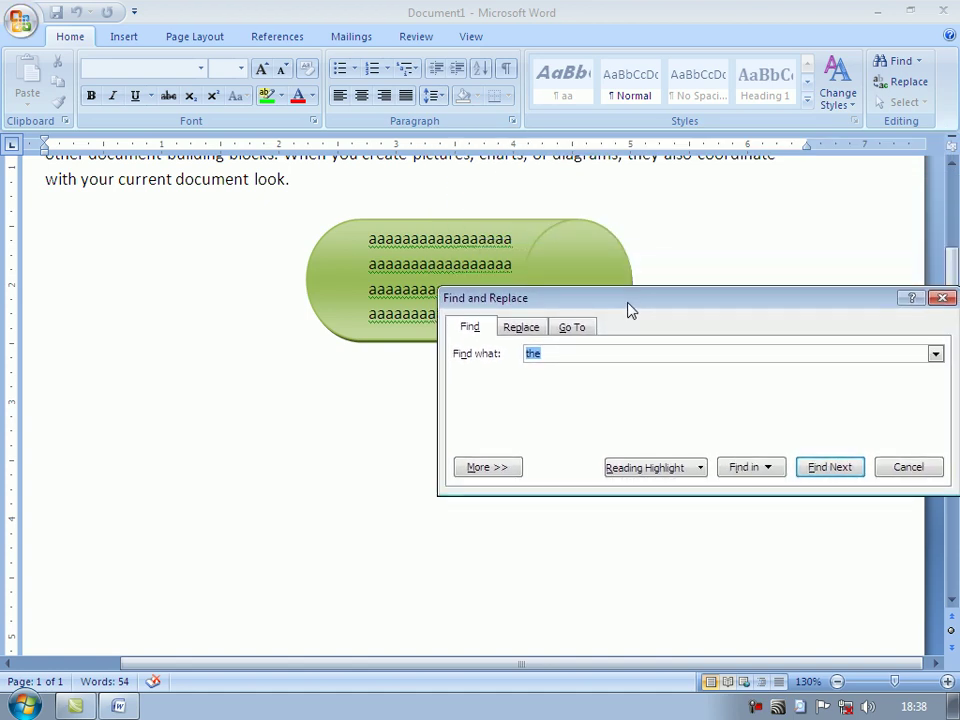
{"action": "mouse_move", "coordinate": [628, 303]}
{"action": "left_mouse_down"}
{"action": "mouse_move", "coordinate": [573, 222]}
{"action": "mouse_move", "coordinate": [578, 232]}
{"action": "left_mouse_up"}
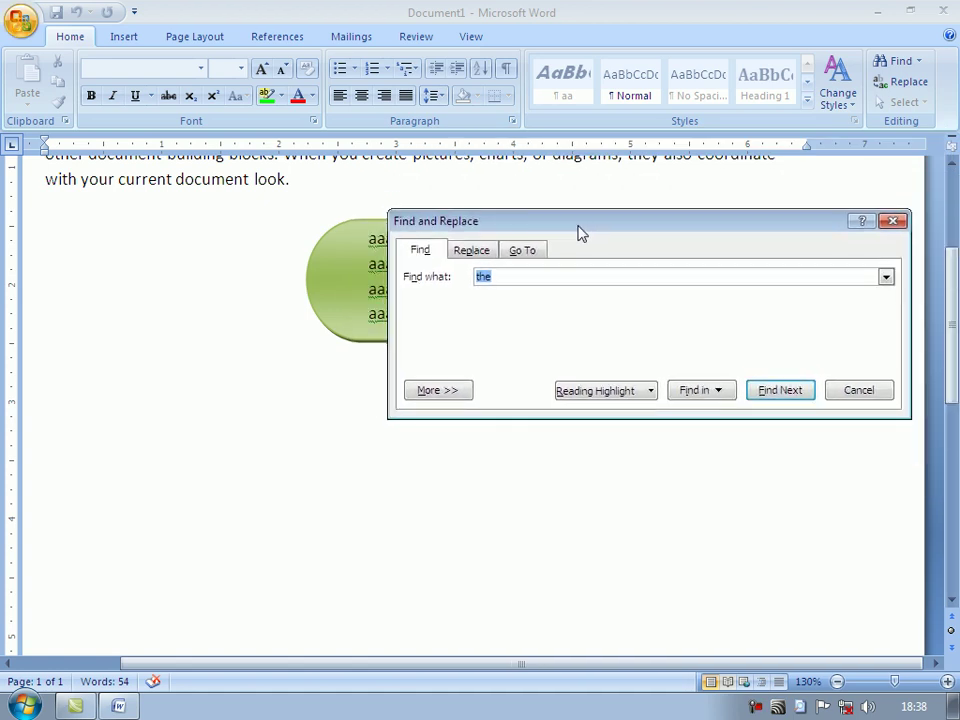
{"action": "left_click", "coordinate": [461, 394]}
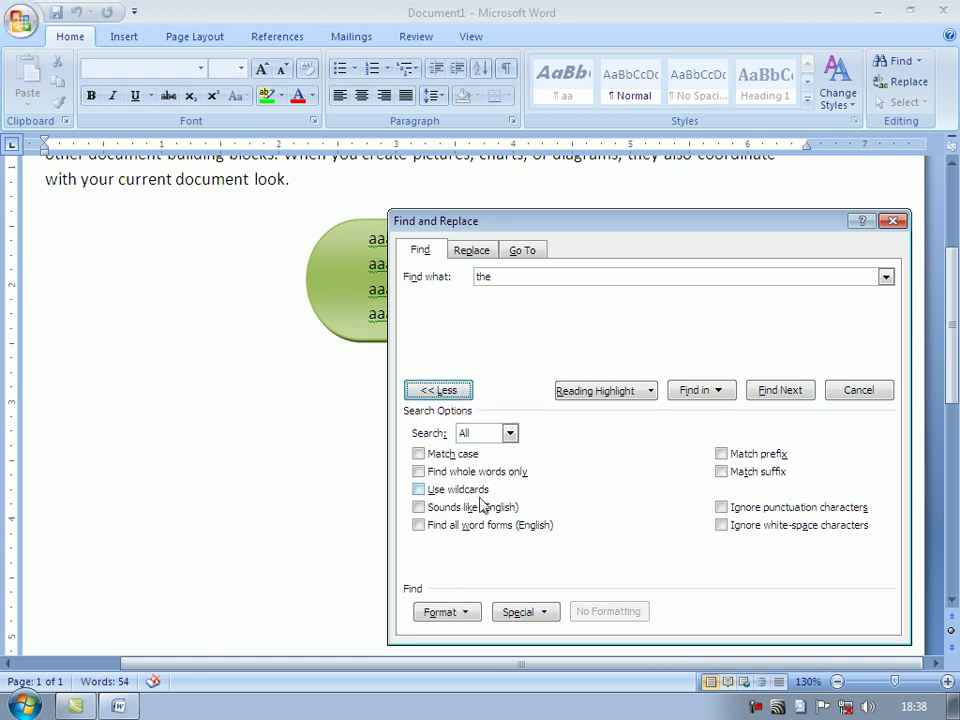
{"action": "scroll", "coordinate": [950, 345], "scroll_direction": "up", "scroll_amount": 3}
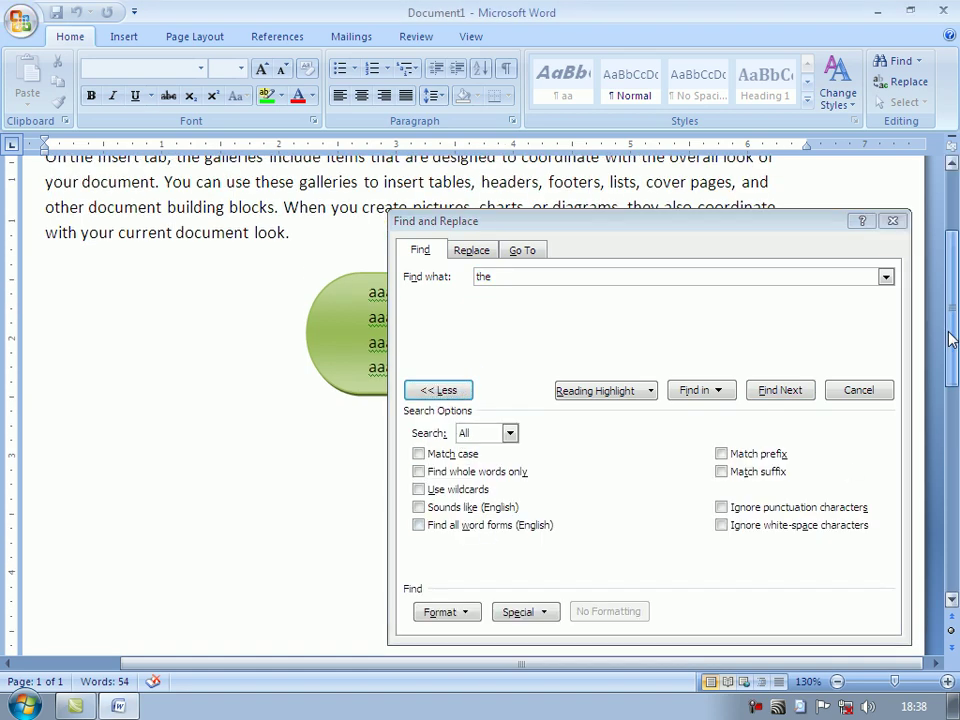
{"action": "scroll", "coordinate": [950, 345], "scroll_direction": "up", "scroll_amount": 2}
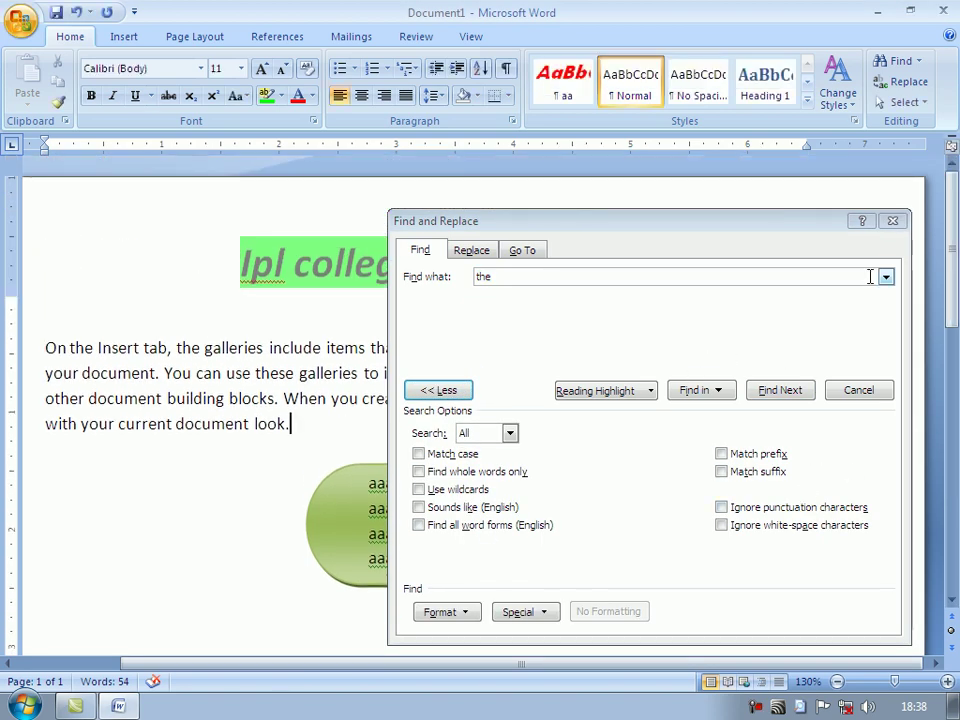
{"action": "left_click", "coordinate": [892, 220]}
- Delete the green capsule shape with its four lines of a's
{"action": "left_click", "coordinate": [507, 533]}
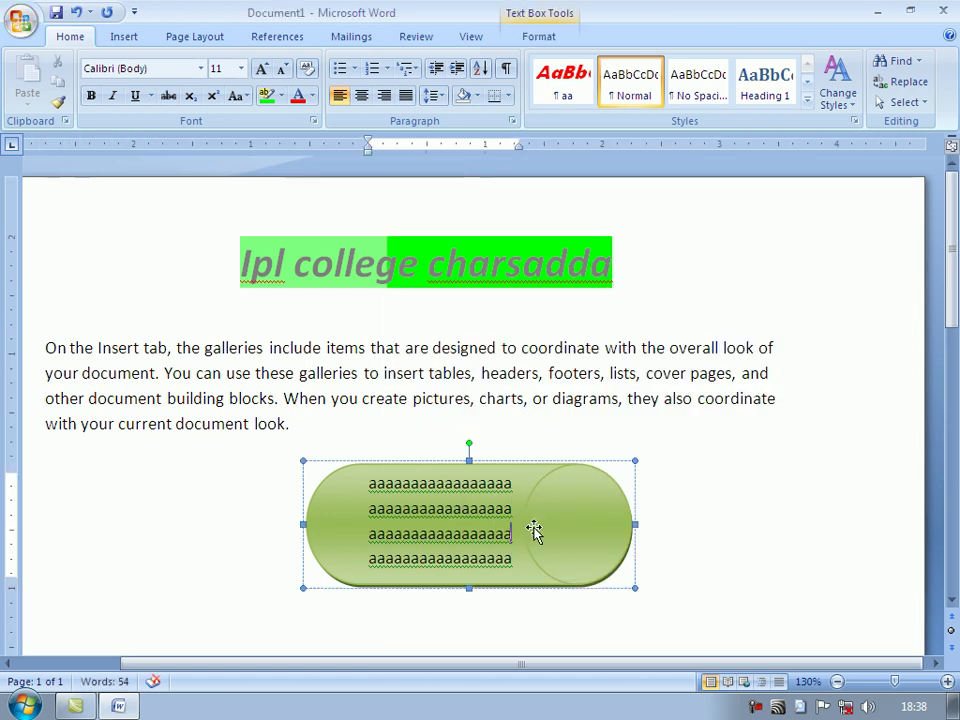
{"action": "left_click", "coordinate": [578, 470]}
{"action": "key", "text": "Delete"}
- Select and delete the whole body paragraph, then zoom in on the empty page
{"action": "left_click_drag", "start_coordinate": [290, 424], "coordinate": [10, 352]}
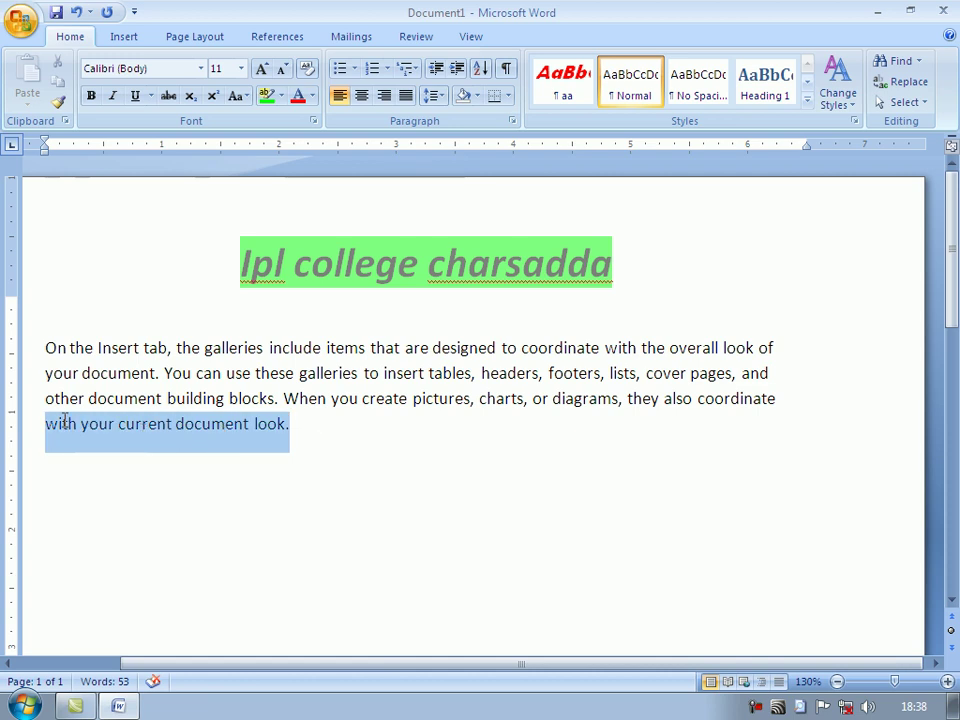
{"action": "key", "text": "Delete"}
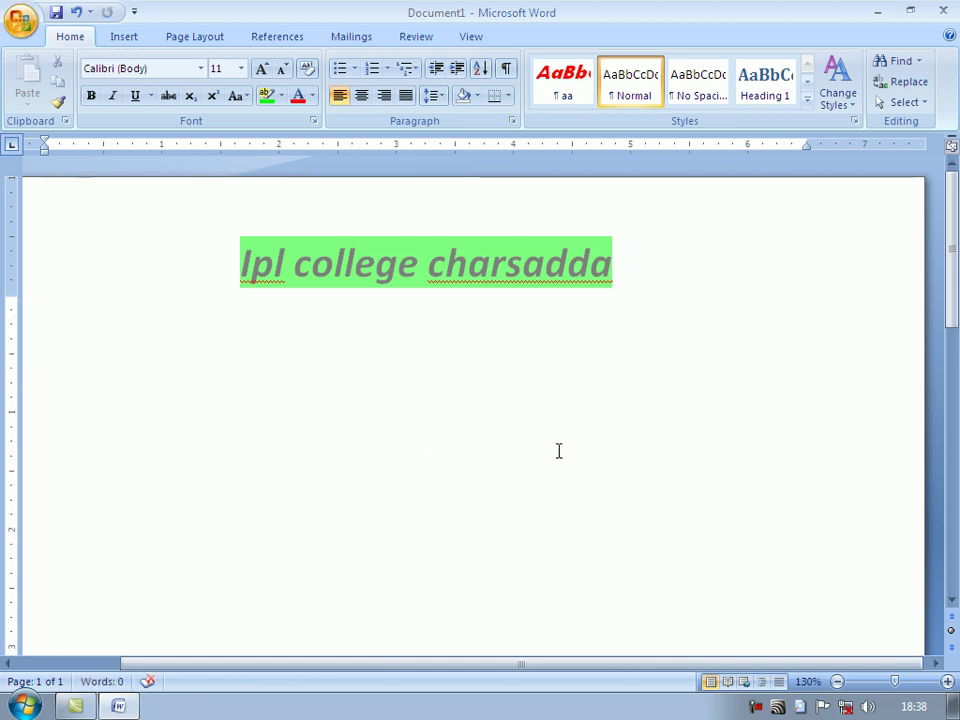
{"action": "scroll", "coordinate": [632, 497], "scroll_direction": "up", "scroll_amount": 7, "text": "ctrl"}
{"action": "scroll", "coordinate": [608, 514], "scroll_direction": "up", "scroll_amount": 6, "text": "ctrl"}
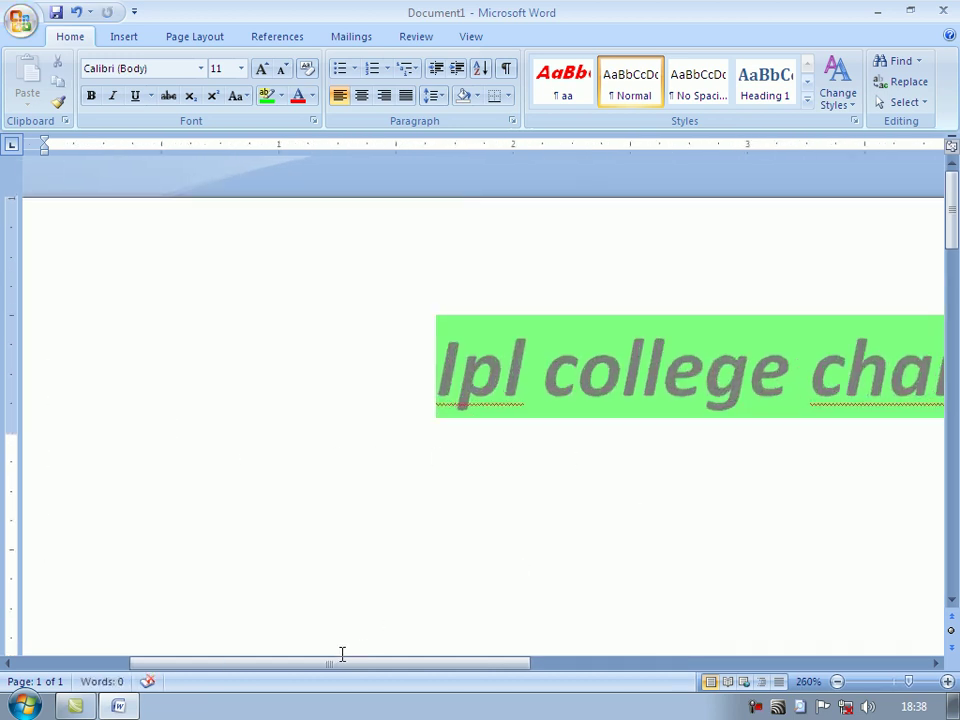
{"action": "left_click_drag", "start_coordinate": [335, 663], "coordinate": [283, 640]}
{"action": "scroll", "coordinate": [476, 520], "scroll_direction": "down", "scroll_amount": 3}
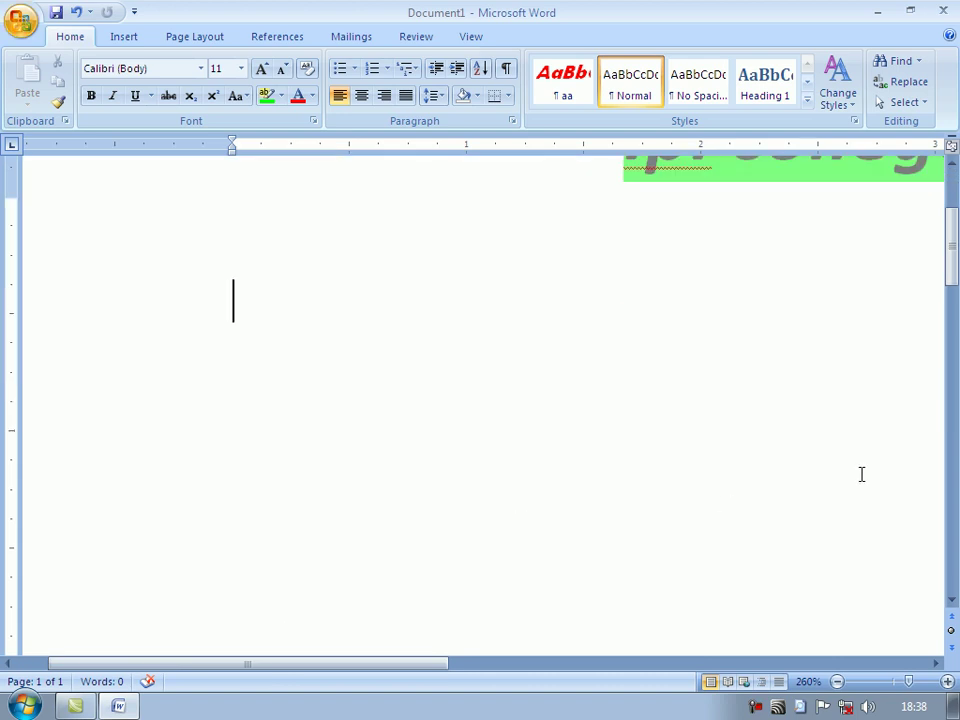
- Type asad, ASAD and asad on three separate lines
{"action": "type", "text": "asad"}
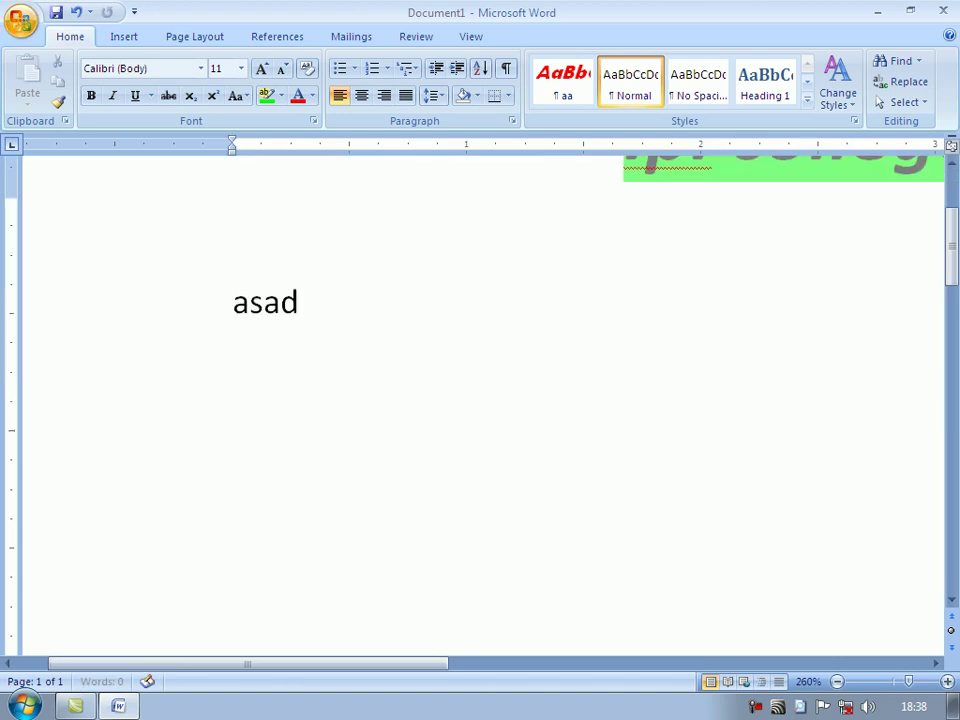
{"action": "key", "text": "Return"}
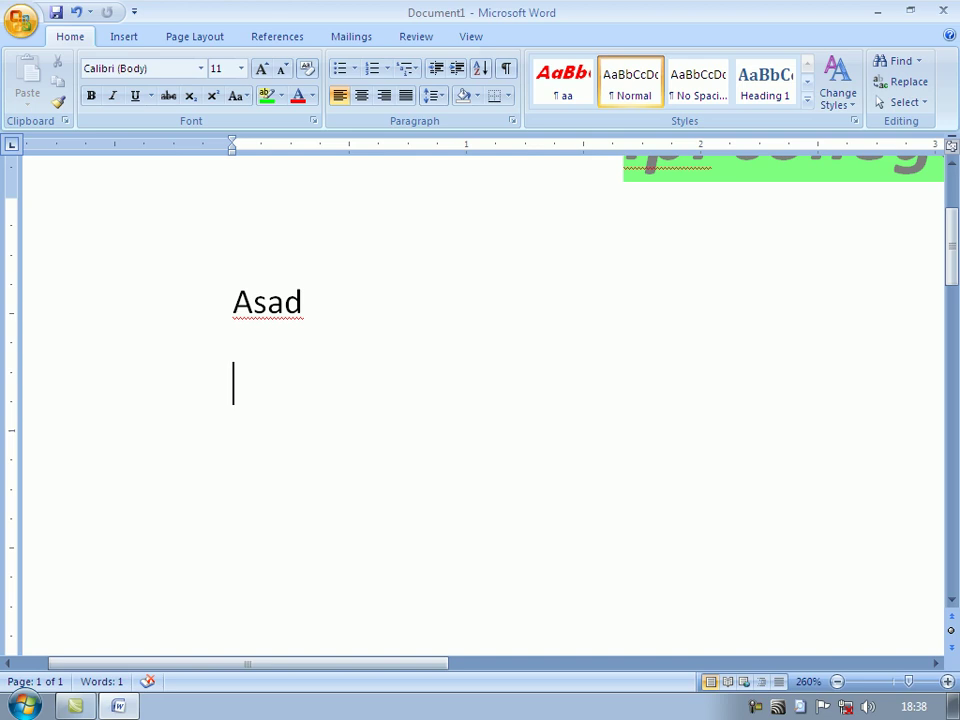
{"action": "type", "text": "ASAD"}
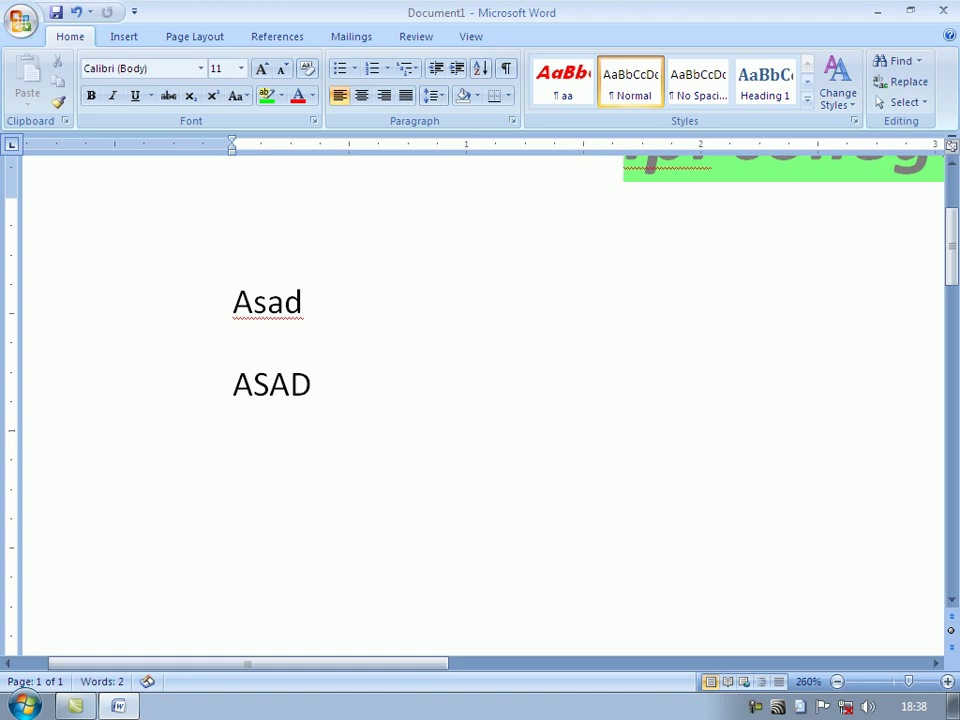
{"action": "key", "text": "Return"}
{"action": "type", "text": "asad"}
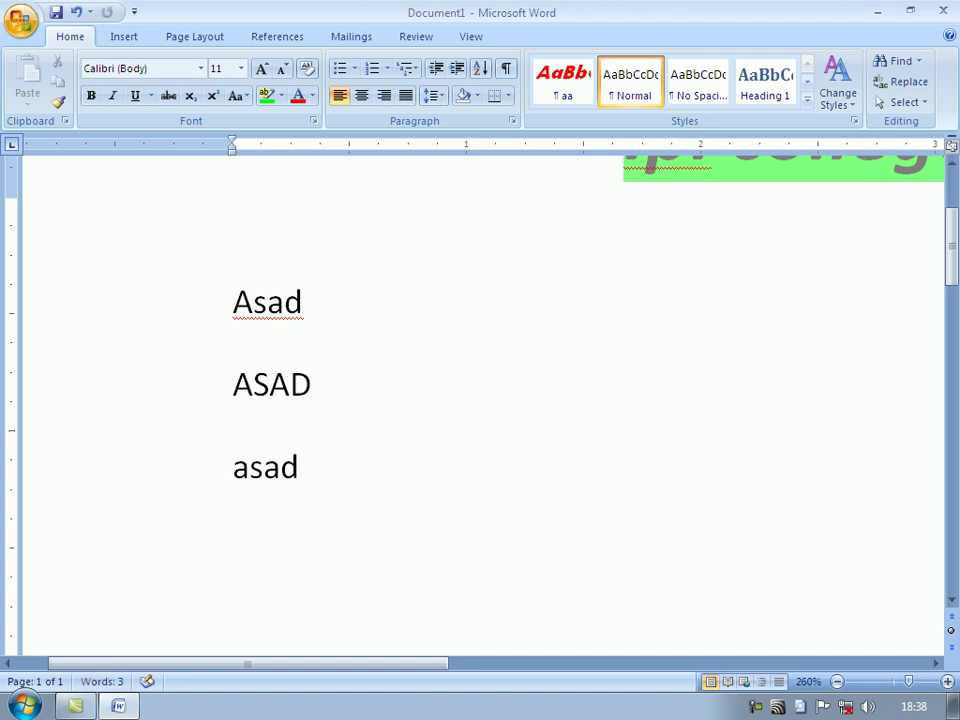
- Change the third word to lowercase with Change Case and start a new line below it
{"action": "key", "text": "shift+Left"}
{"action": "key", "text": "shift+Left"}
{"action": "key", "text": "shift+Left"}
{"action": "key", "text": "shift+Left"}
{"action": "key", "text": "shift+Left"}
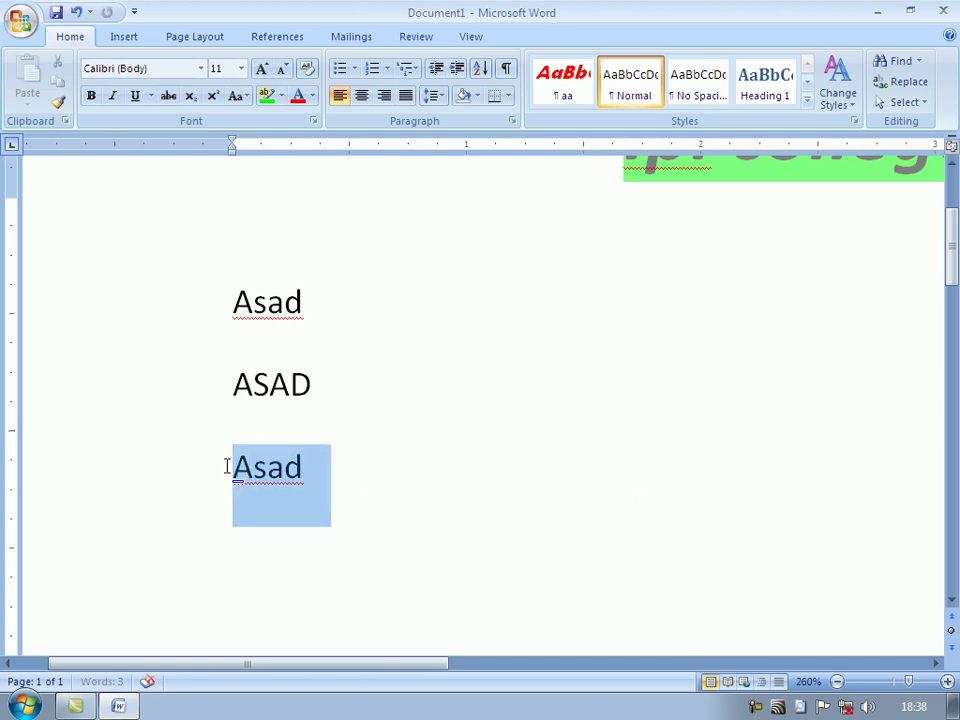
{"action": "left_click", "coordinate": [245, 98]}
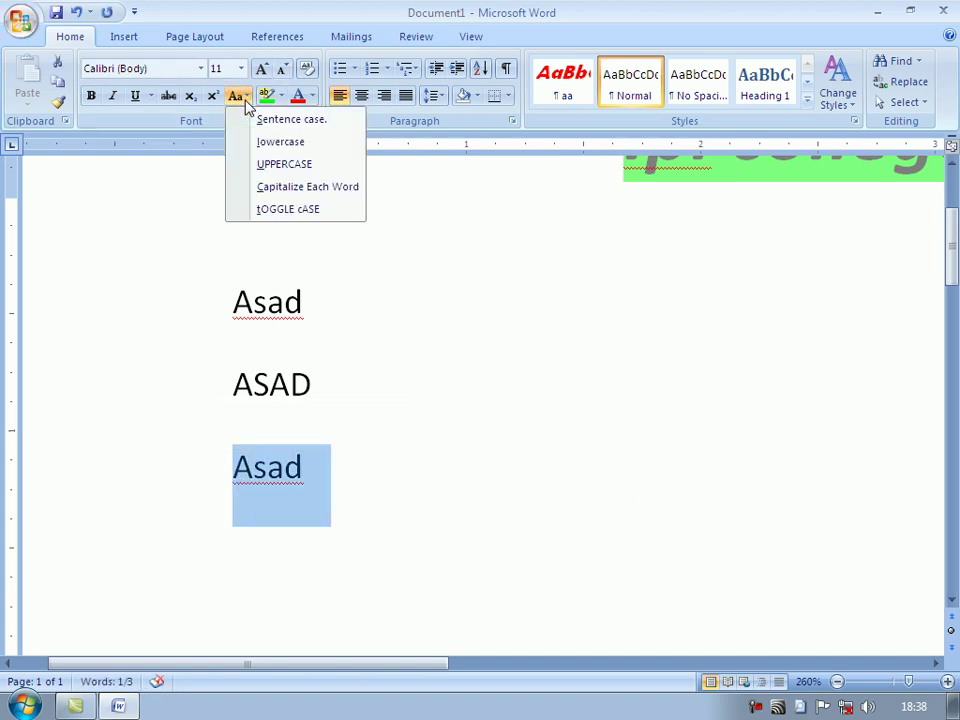
{"action": "left_click", "coordinate": [281, 143]}
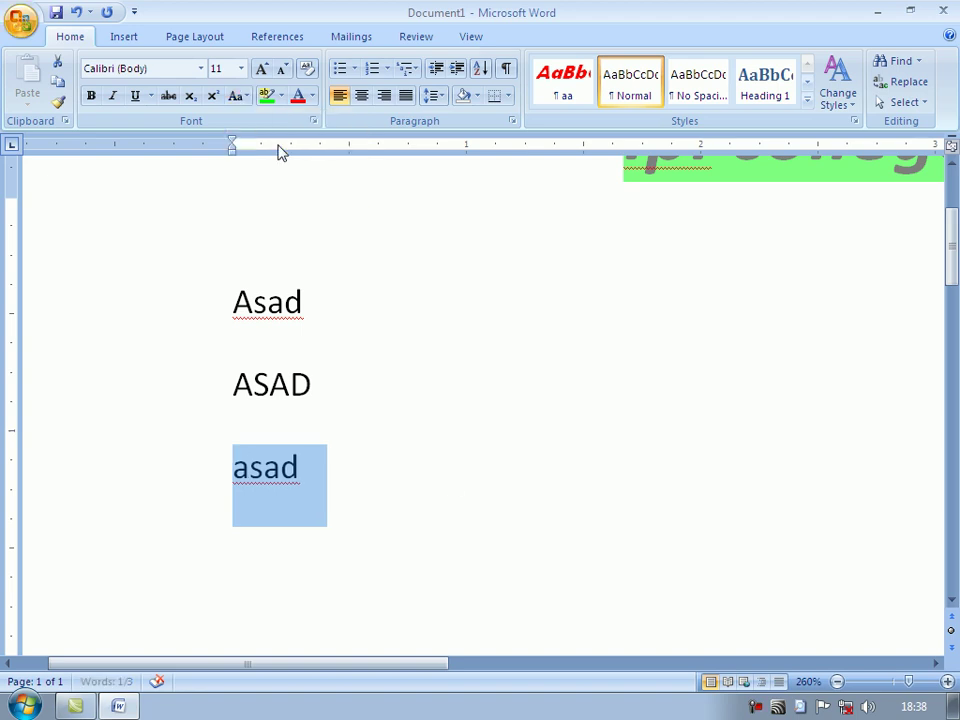
{"action": "left_click", "coordinate": [449, 477]}
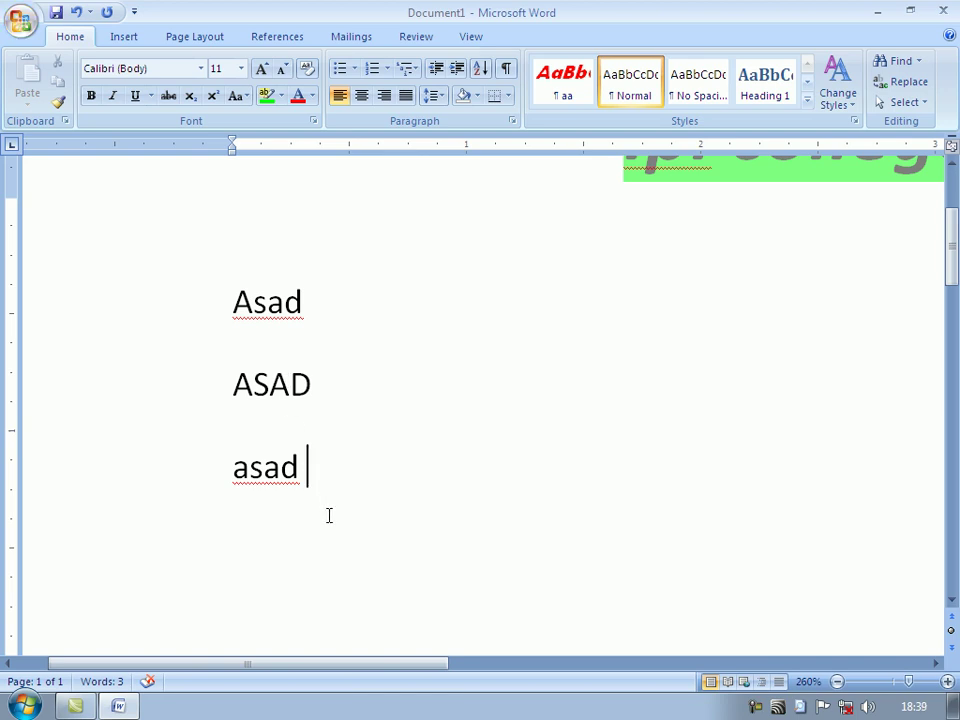
{"action": "key", "text": "Return"}
- Delete and restore the lowercase asad, then type ali on the new fourth line
{"action": "left_click", "coordinate": [309, 315]}
{"action": "left_click_drag", "start_coordinate": [309, 315], "coordinate": [242, 306]}
{"action": "left_click_drag", "start_coordinate": [377, 388], "coordinate": [237, 377]}
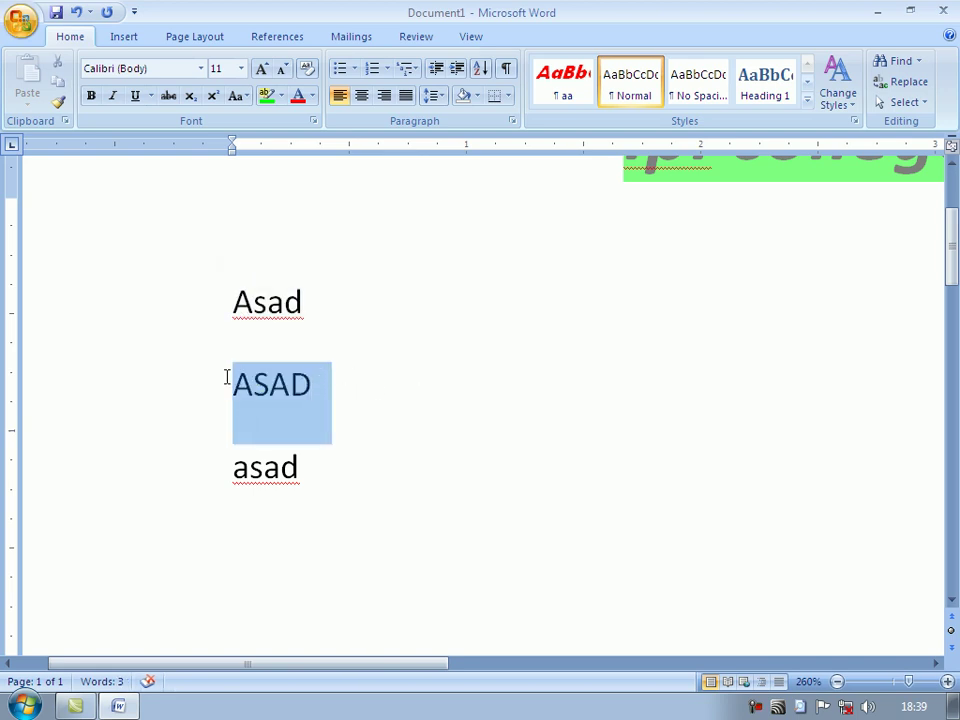
{"action": "left_click", "coordinate": [446, 471]}
{"action": "left_click_drag", "start_coordinate": [336, 467], "coordinate": [214, 477]}
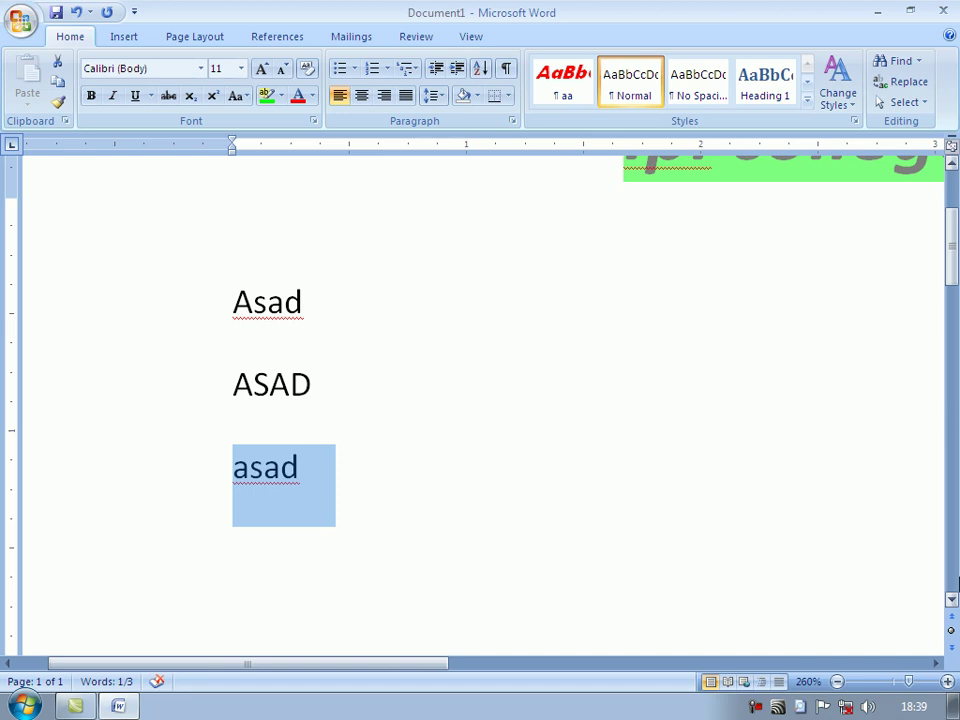
{"action": "key", "text": "Delete"}
{"action": "key", "text": "ctrl+z"}
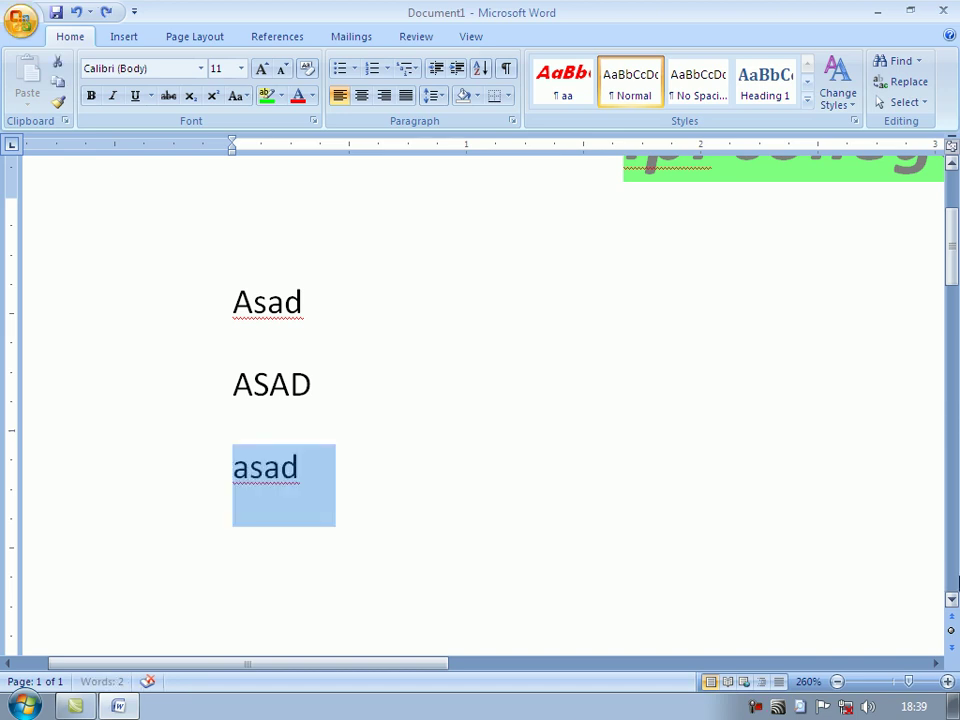
{"action": "key", "text": "Right"}
{"action": "type", "text": "ali"}
{"action": "key", "text": "Return"}
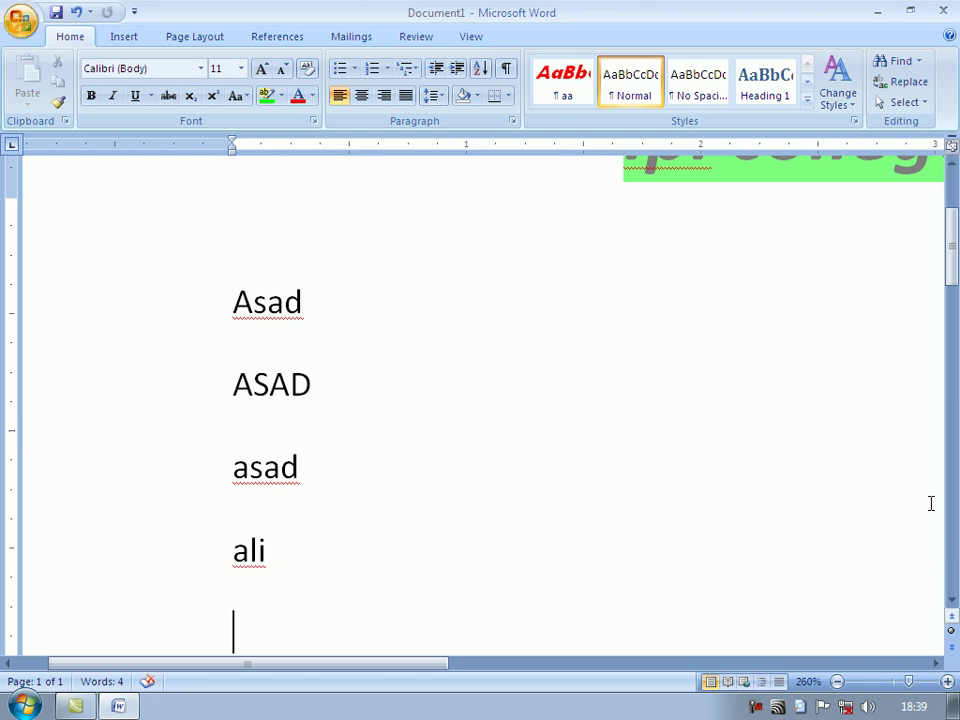
- Find asad in the document, stepping through the Asad and ASAD matches
{"action": "key", "text": "ctrl+f"}
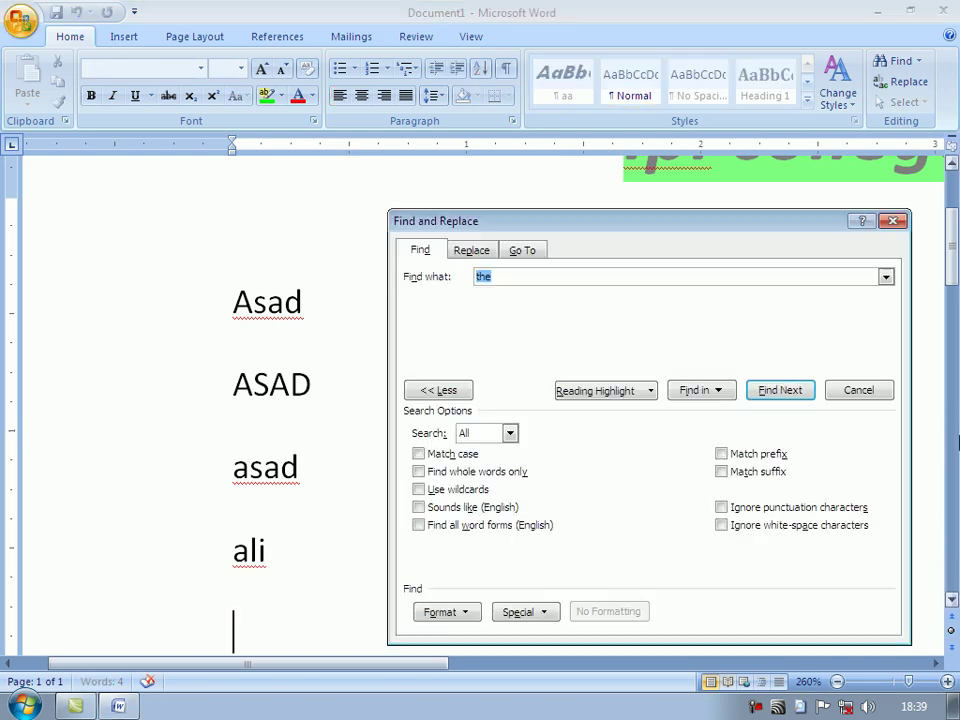
{"action": "left_click_drag", "start_coordinate": [585, 226], "coordinate": [674, 164]}
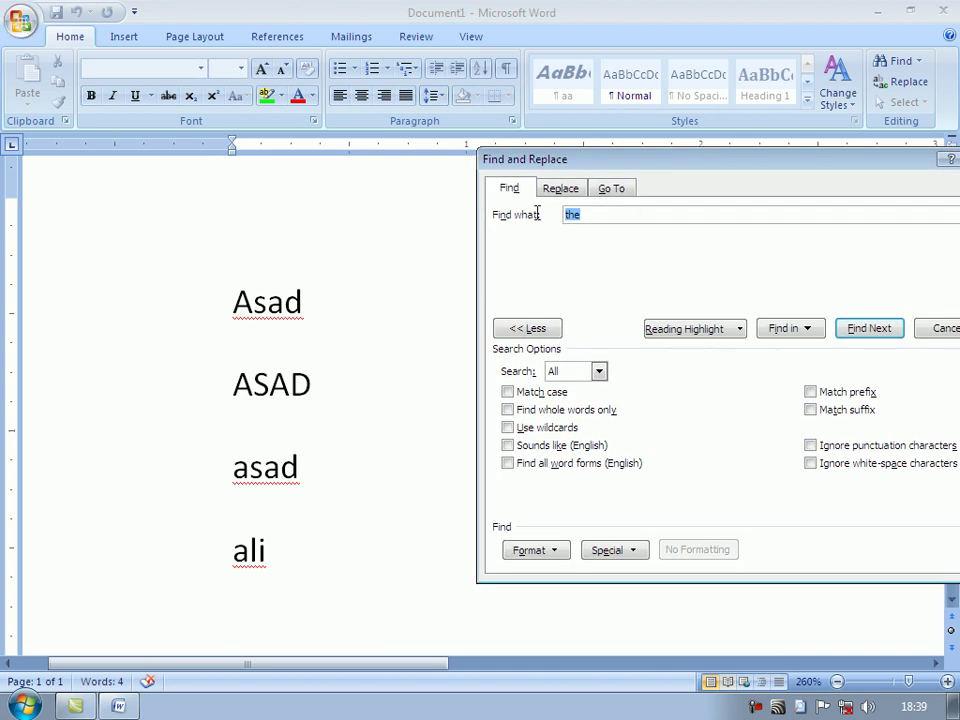
{"action": "type", "text": "asad"}
{"action": "mouse_move", "coordinate": [807, 161]}
{"action": "left_mouse_down"}
{"action": "mouse_move", "coordinate": [742, 82]}
{"action": "mouse_move", "coordinate": [726, 33]}
{"action": "left_mouse_up"}
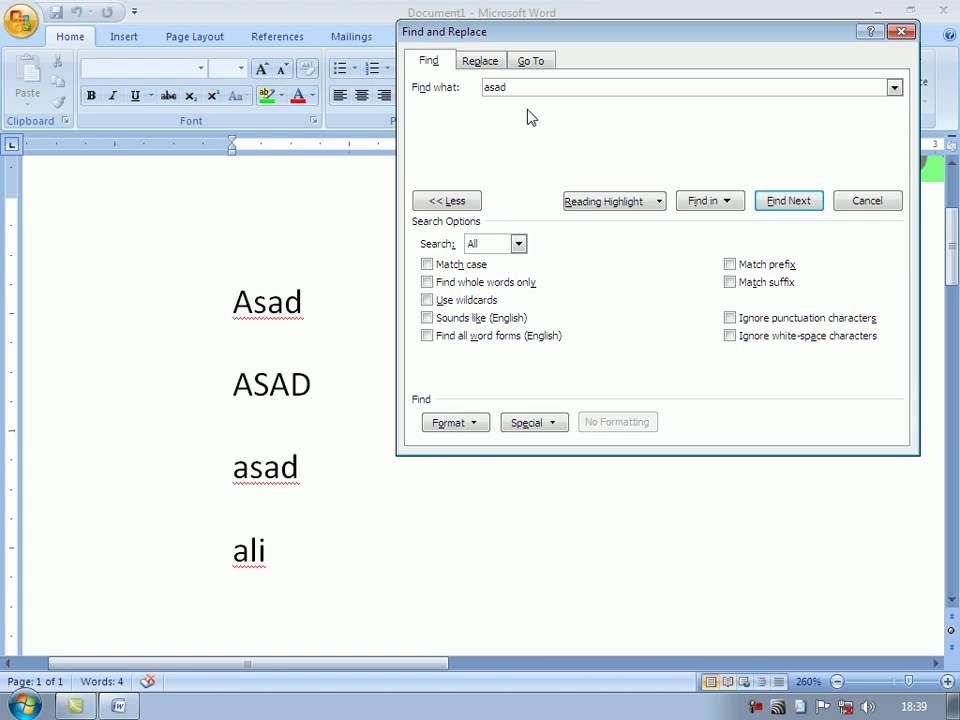
{"action": "left_click", "coordinate": [788, 203]}
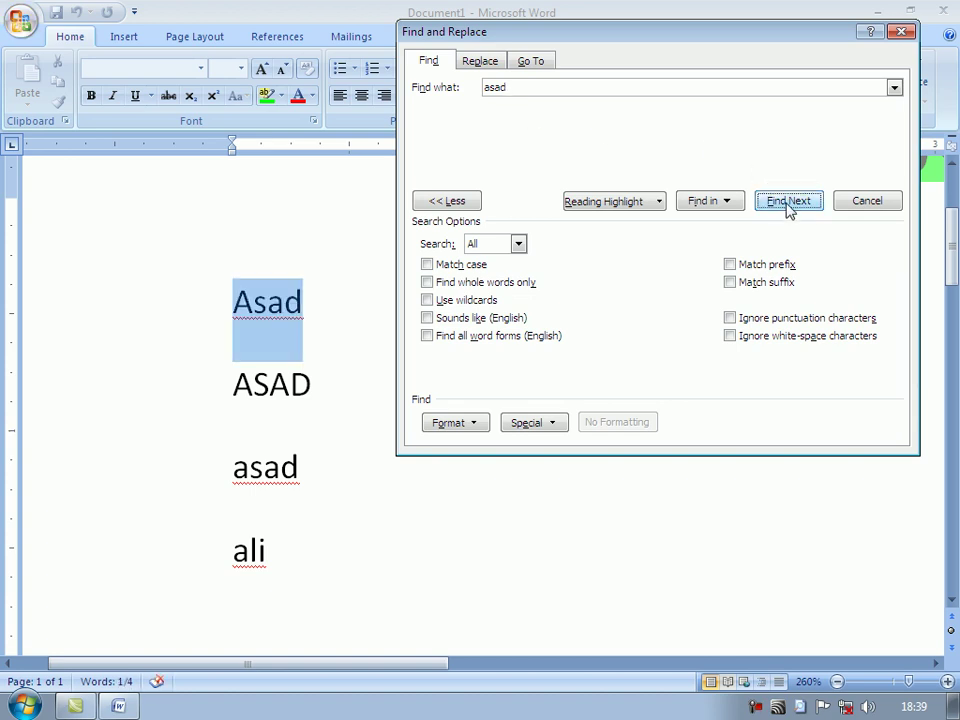
{"action": "left_click", "coordinate": [789, 202]}
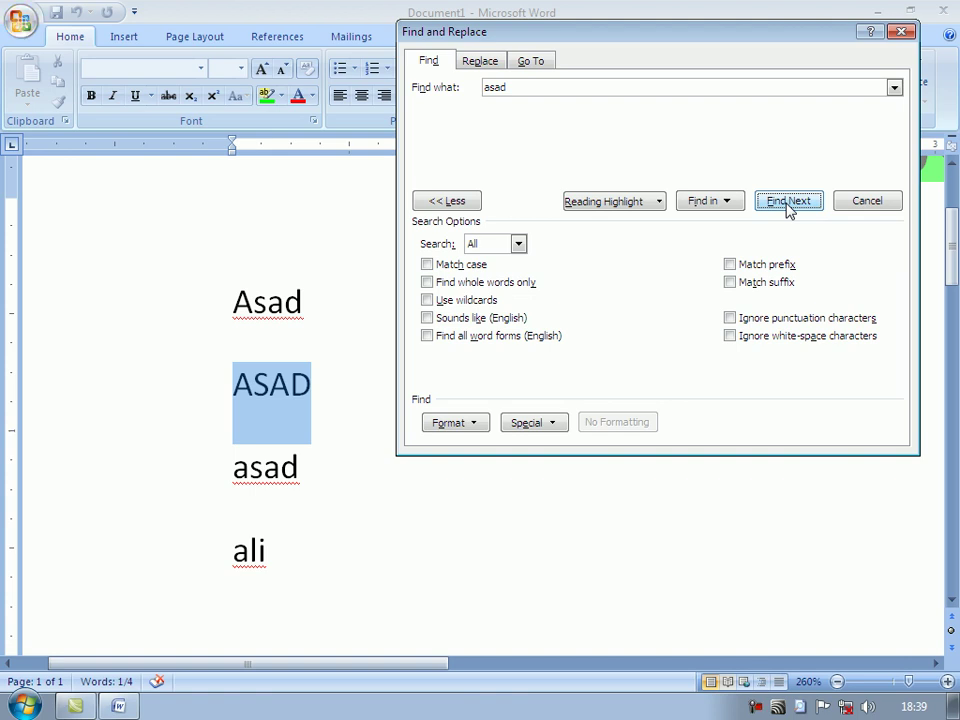
- Turn on Match case so only lowercase asad is found, searching to the document's end
{"action": "left_click", "coordinate": [449, 268]}
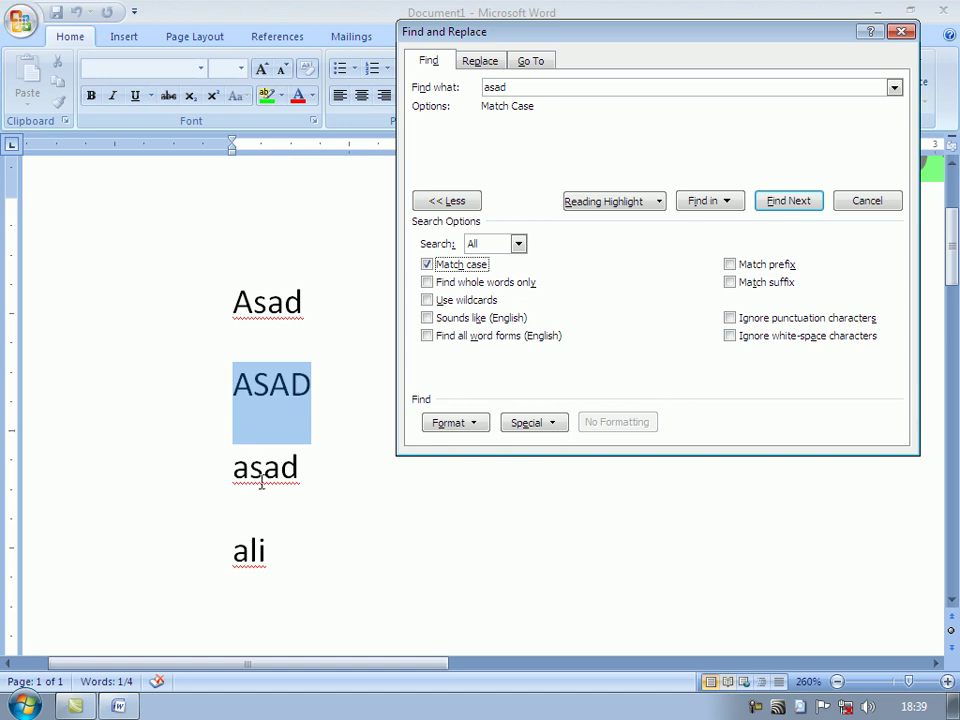
{"action": "left_click", "coordinate": [768, 201]}
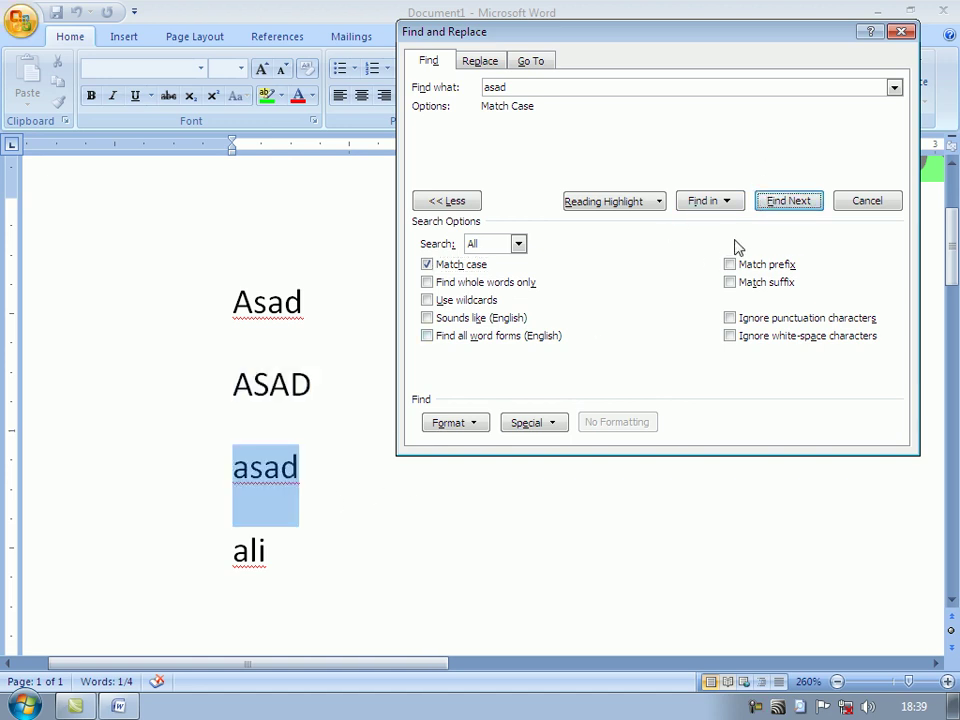
{"action": "left_click", "coordinate": [786, 203]}
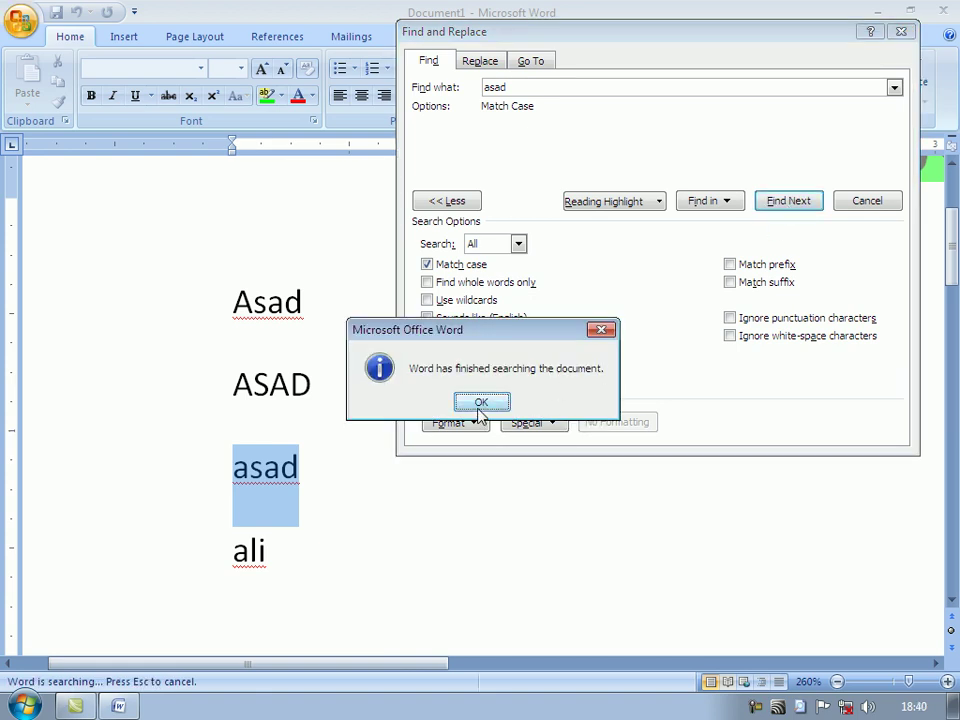
- Replace Match case with Find whole words only and step through every asad match
{"action": "left_click", "coordinate": [480, 406]}
{"action": "left_click", "coordinate": [456, 266]}
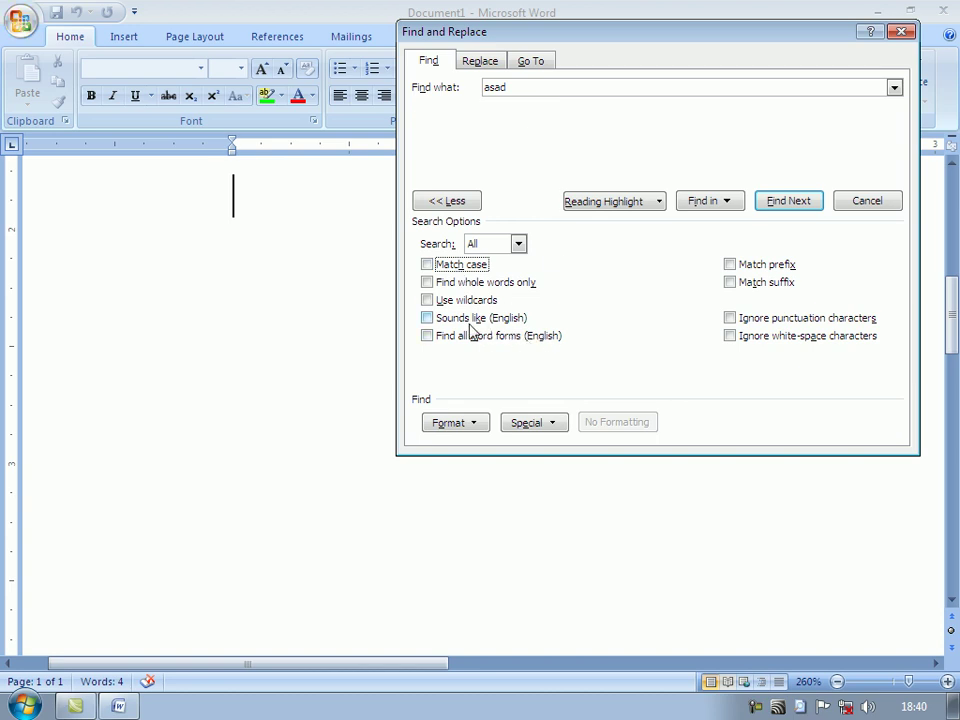
{"action": "left_click", "coordinate": [468, 283]}
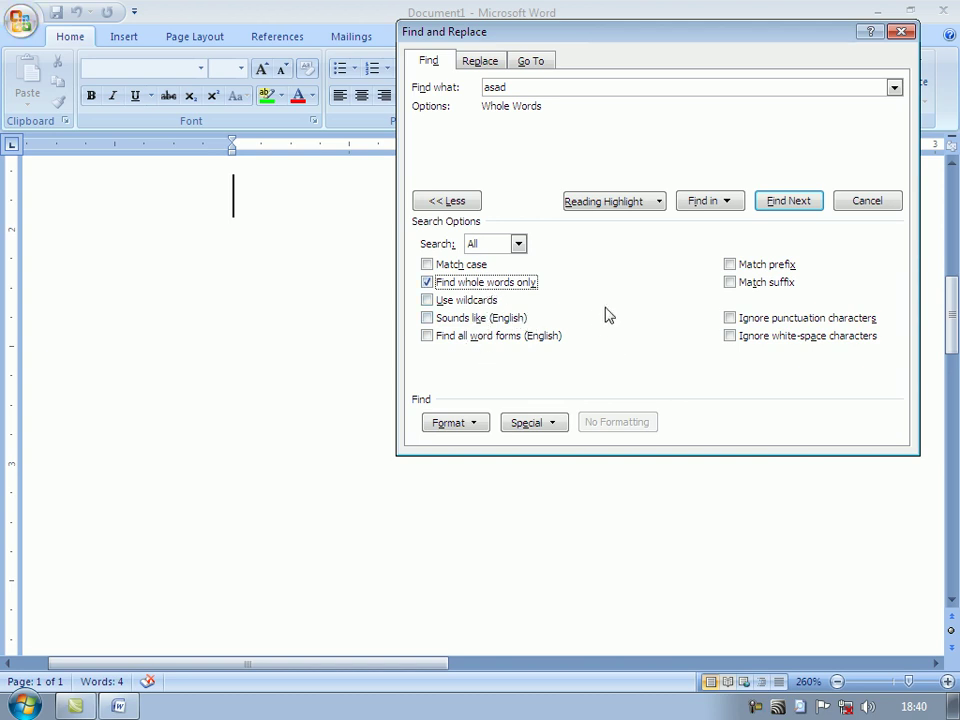
{"action": "left_click", "coordinate": [772, 205]}
{"action": "left_click", "coordinate": [773, 208]}
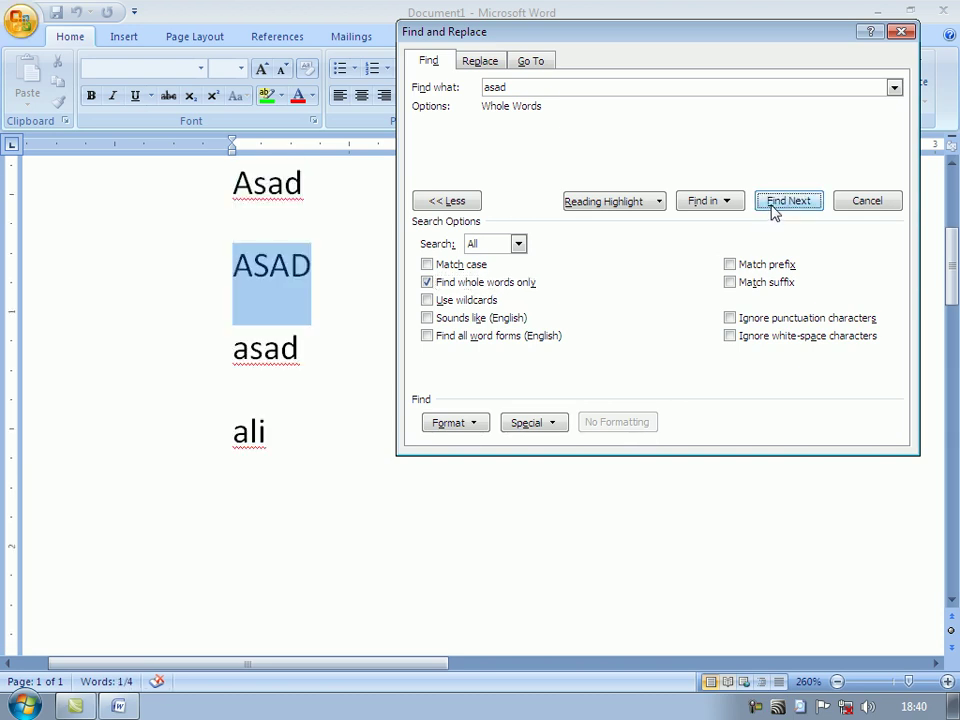
{"action": "left_click", "coordinate": [773, 208]}
{"action": "left_click", "coordinate": [773, 208]}
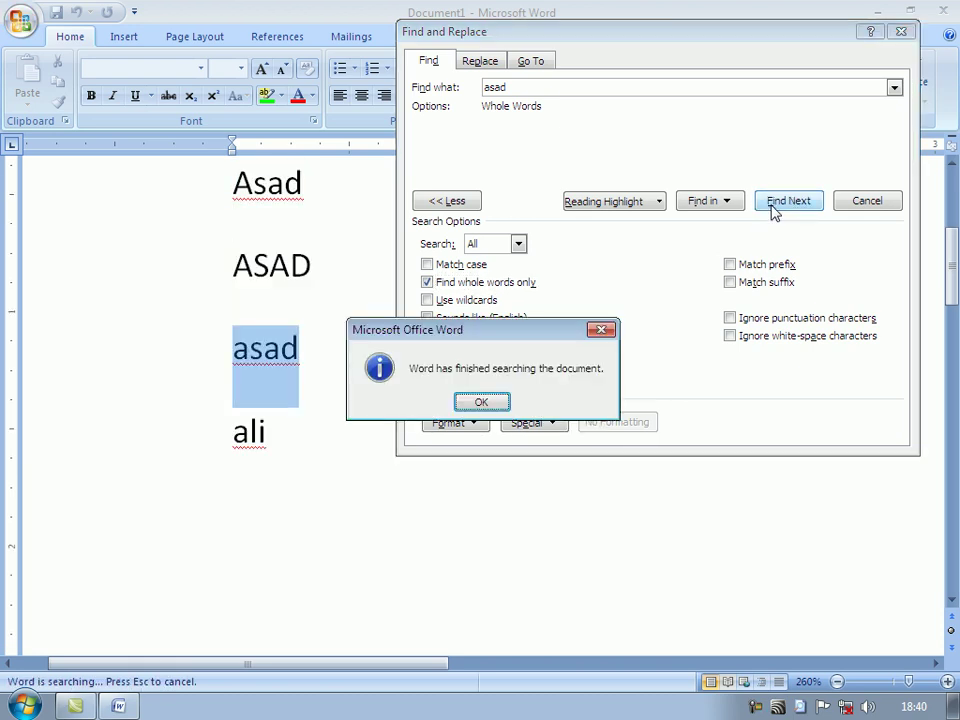
{"action": "left_click", "coordinate": [482, 401]}
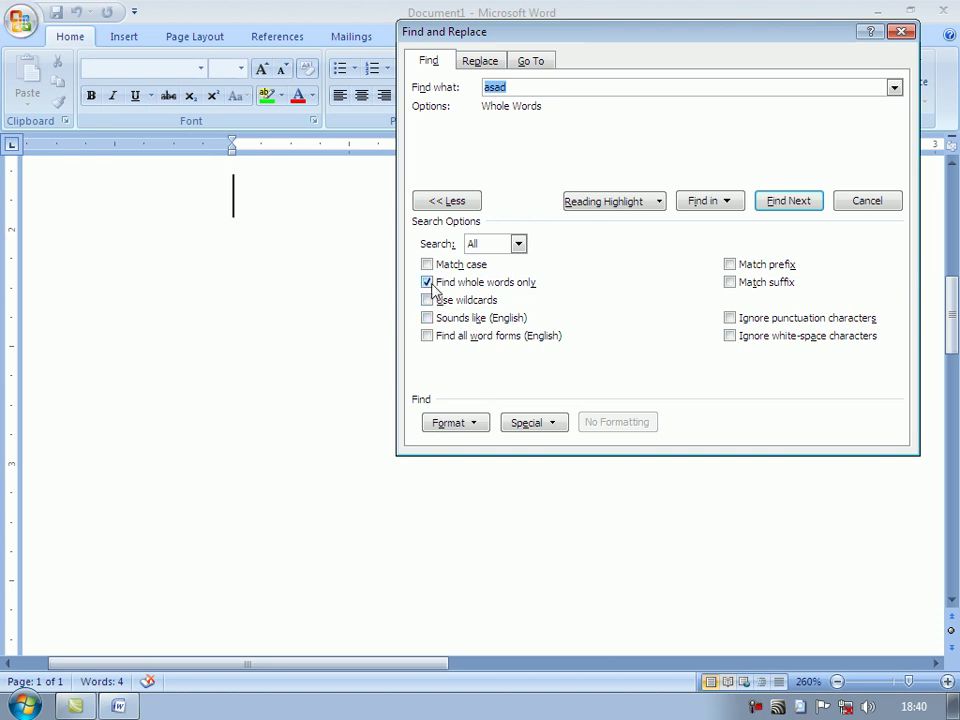
- Switch the search option from whole words to Sounds like (English)
{"action": "left_click", "coordinate": [428, 283]}
{"action": "left_click", "coordinate": [493, 319]}
{"action": "left_click", "coordinate": [491, 337]}
{"action": "left_click", "coordinate": [491, 321]}
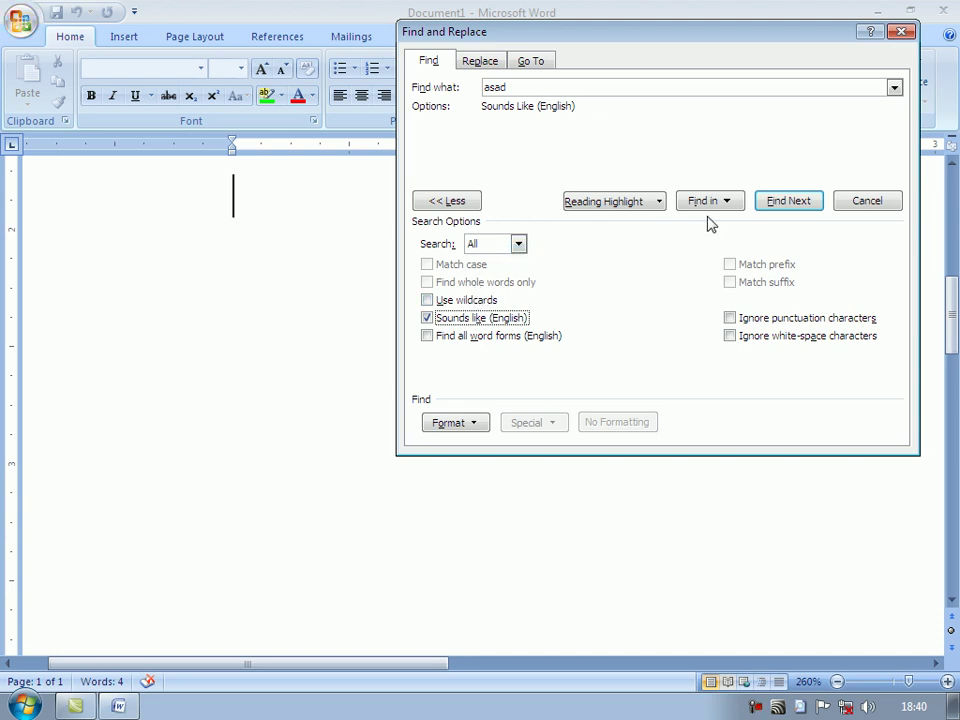
- Search All for asad with sounds-like off, advancing through Asad, ASAD and asad
{"action": "left_click", "coordinate": [789, 201]}
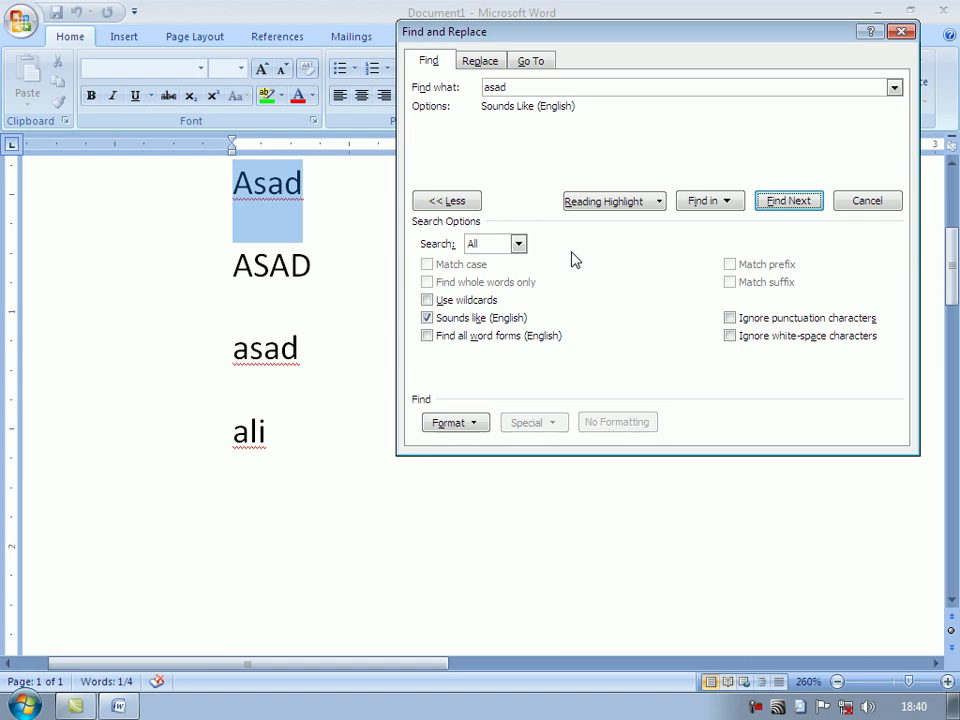
{"action": "left_click", "coordinate": [517, 246]}
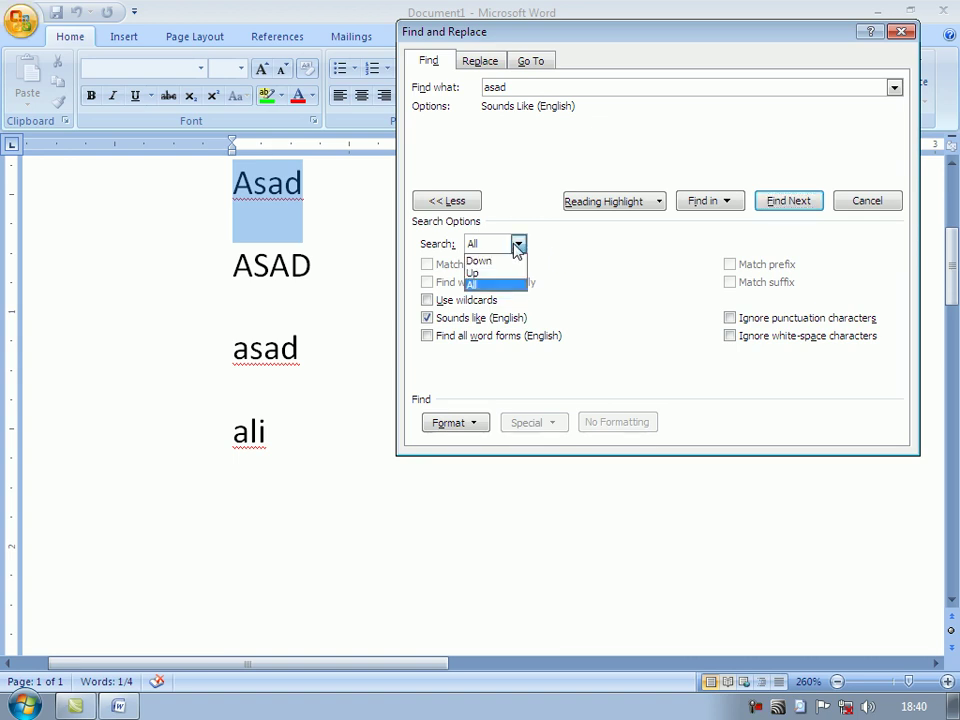
{"action": "left_click", "coordinate": [517, 246]}
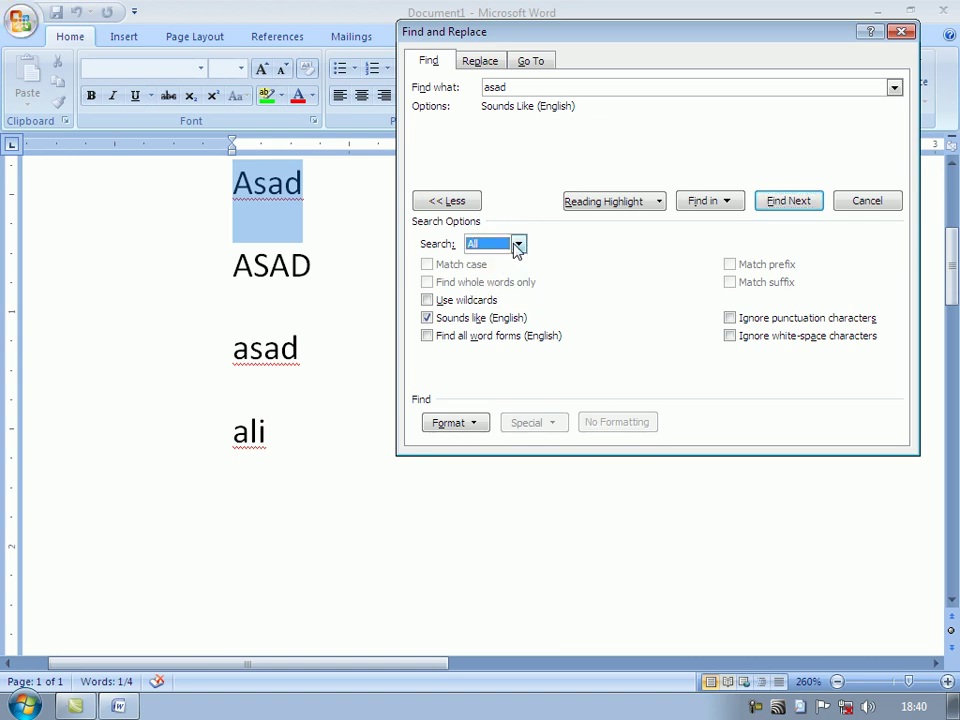
{"action": "left_click", "coordinate": [457, 318]}
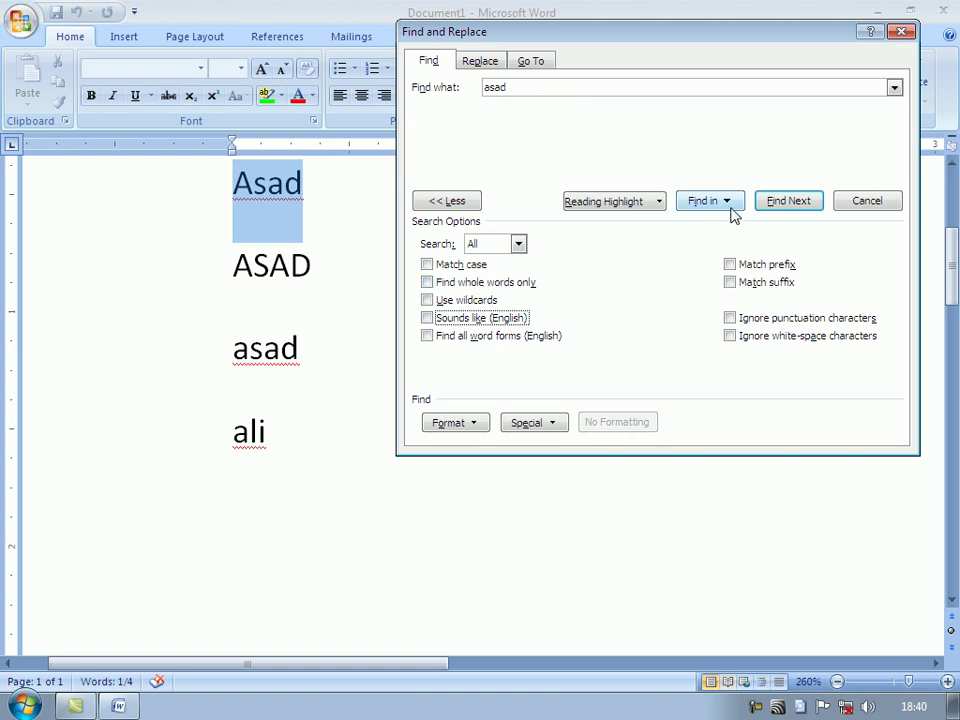
{"action": "left_click", "coordinate": [797, 201]}
{"action": "left_click", "coordinate": [797, 201]}
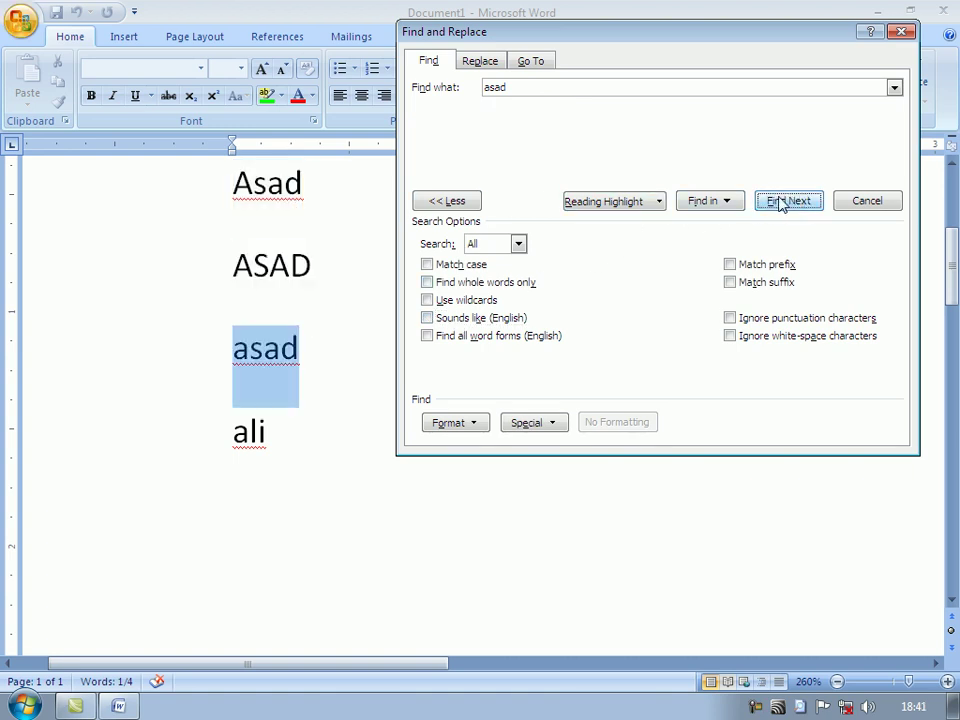
- Search Down for asad to the document's end, then close the Find window
{"action": "left_click", "coordinate": [517, 245]}
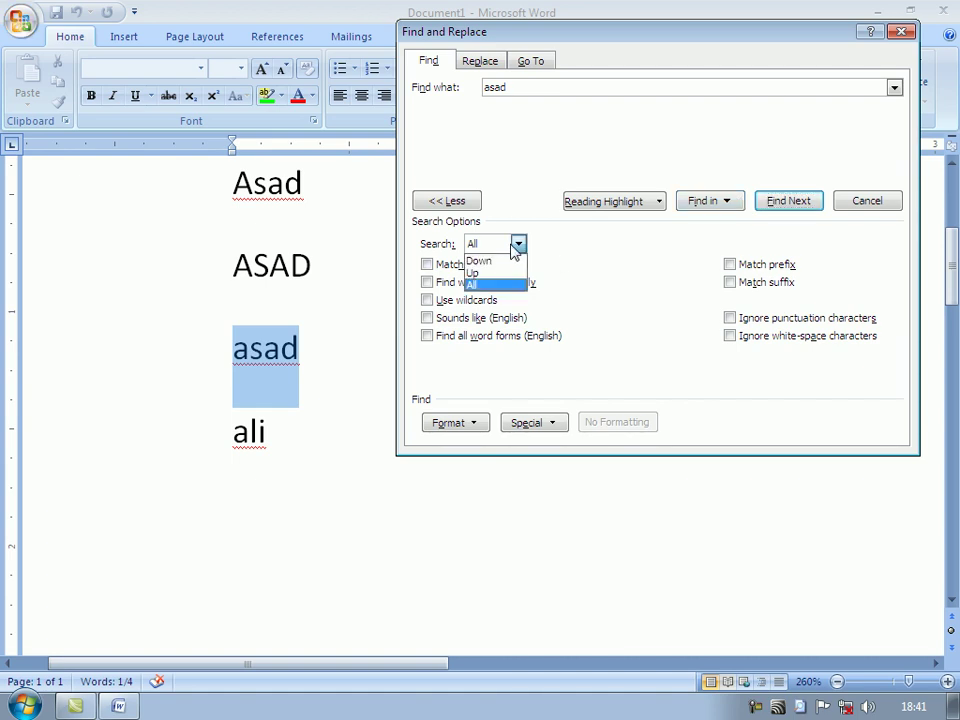
{"action": "left_click", "coordinate": [493, 260]}
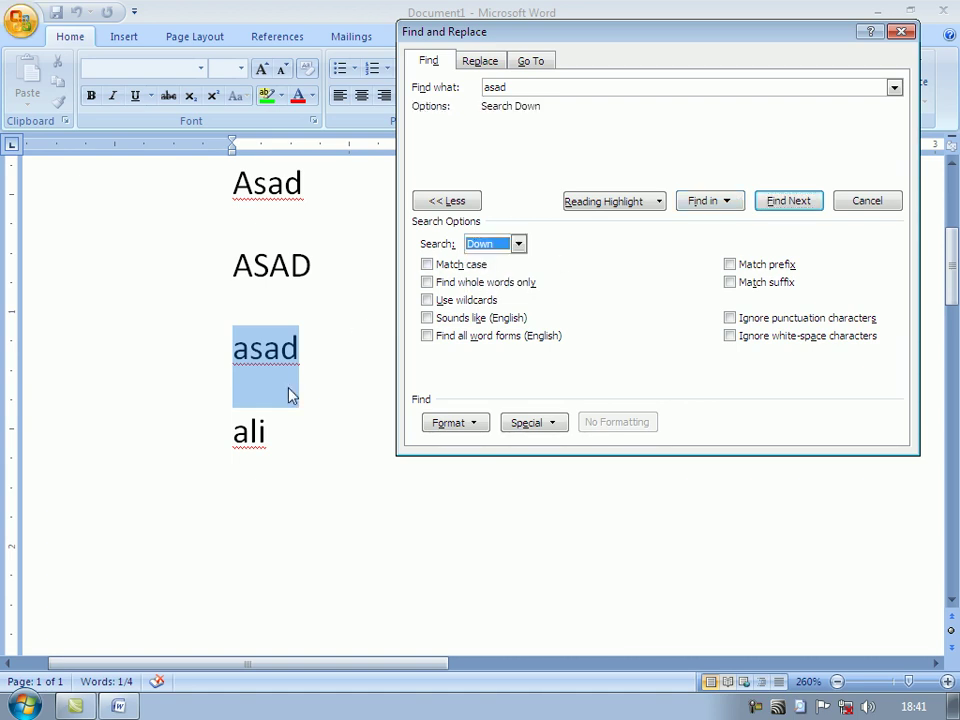
{"action": "left_click", "coordinate": [802, 205]}
{"action": "left_click", "coordinate": [446, 403]}
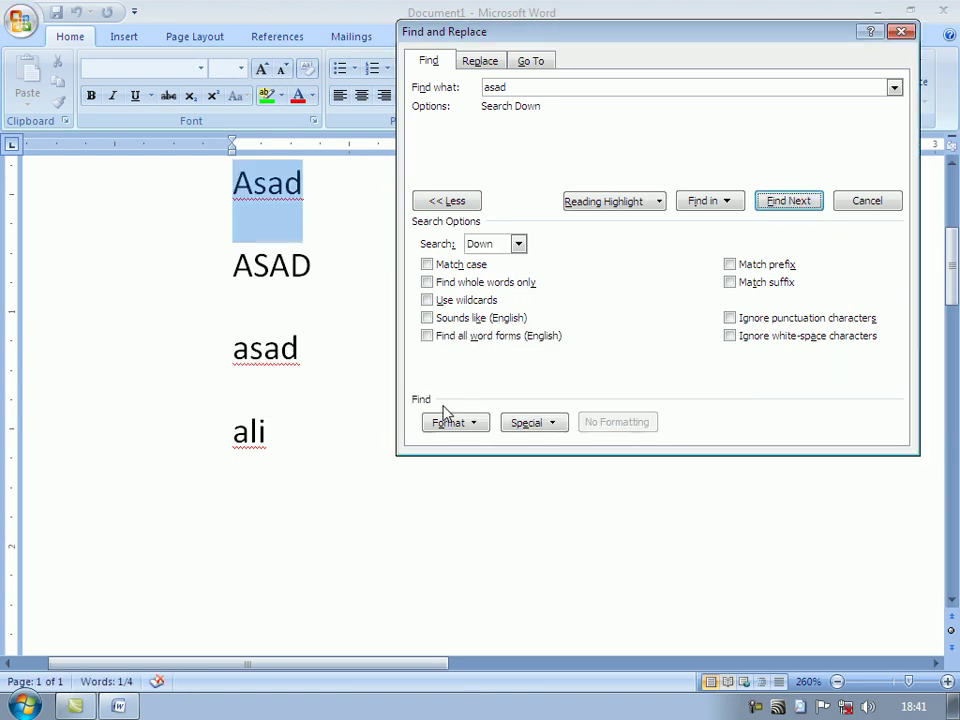
{"action": "left_click", "coordinate": [776, 204]}
{"action": "left_click", "coordinate": [772, 210]}
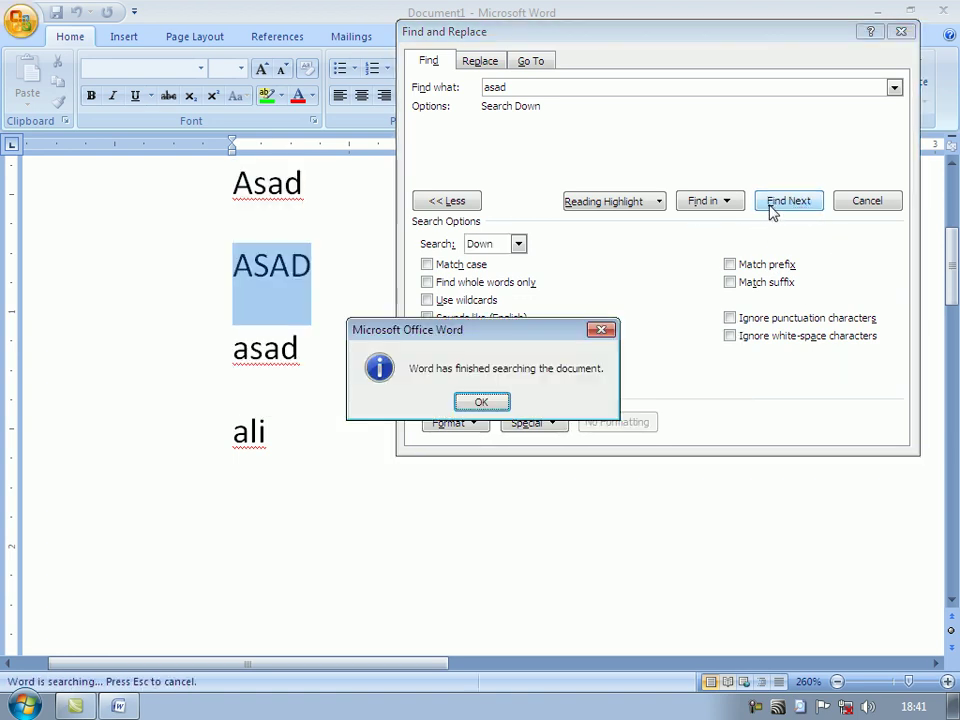
{"action": "left_click", "coordinate": [499, 401]}
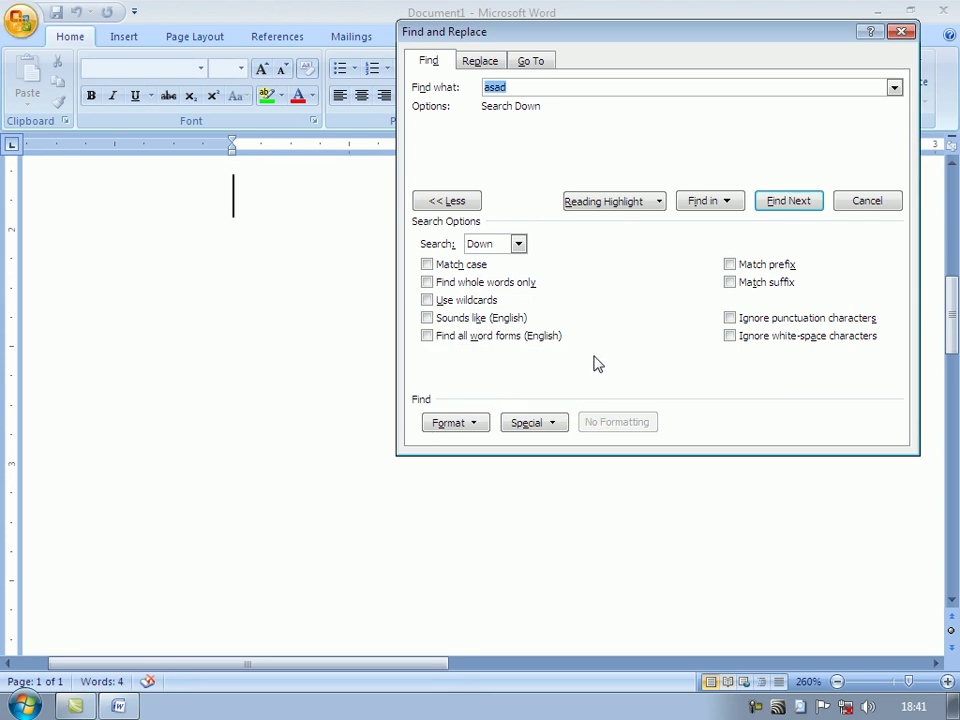
{"action": "left_click", "coordinate": [901, 31]}
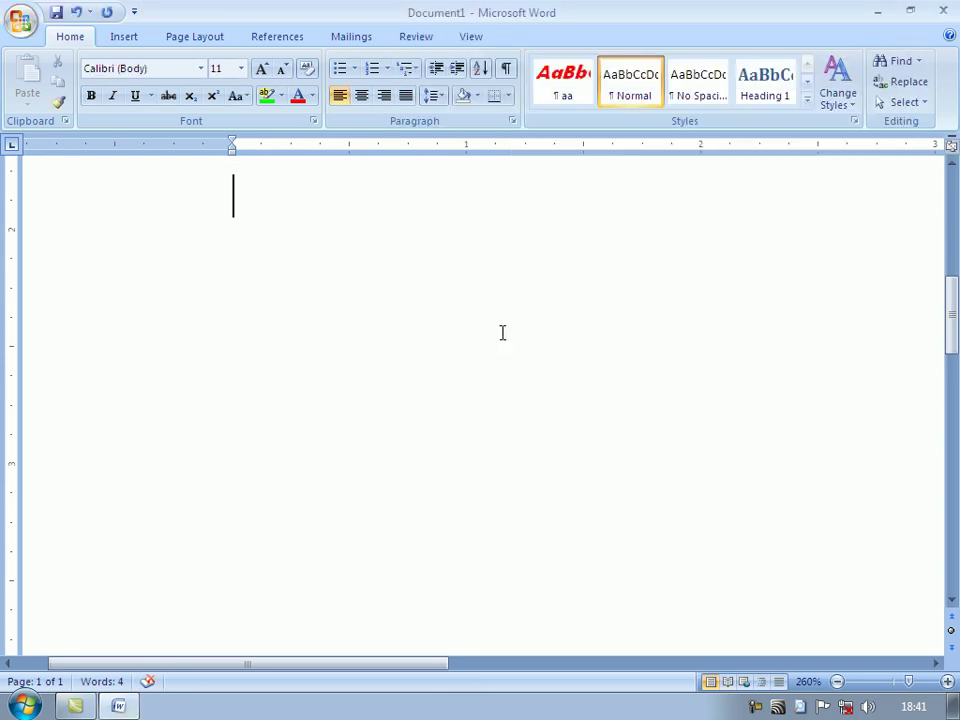
- Reopen the asad search, set direction Down and find Asad, ASAD and asad
{"action": "scroll", "coordinate": [502, 332], "scroll_direction": "up", "scroll_amount": 6}
{"action": "scroll", "coordinate": [512, 338], "scroll_direction": "down", "scroll_amount": 2}
{"action": "scroll", "coordinate": [512, 334], "scroll_direction": "down", "scroll_amount": 1}
{"action": "scroll", "coordinate": [512, 333], "scroll_direction": "up", "scroll_amount": 1}
{"action": "scroll", "coordinate": [480, 337], "scroll_direction": "down", "scroll_amount": 2}
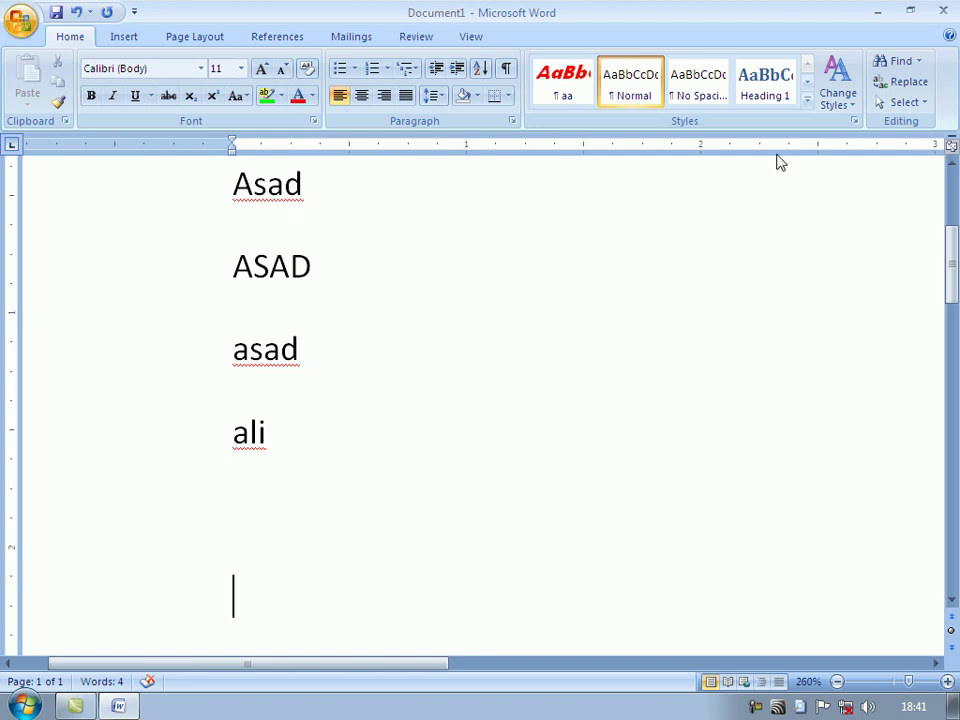
{"action": "left_click", "coordinate": [905, 64]}
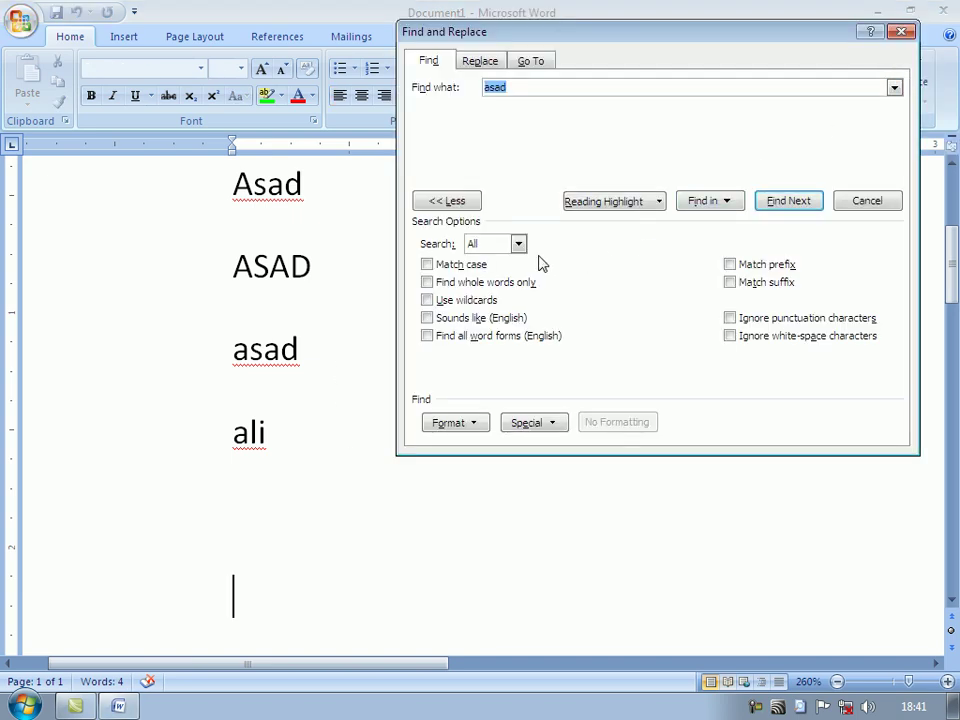
{"action": "left_click", "coordinate": [518, 244]}
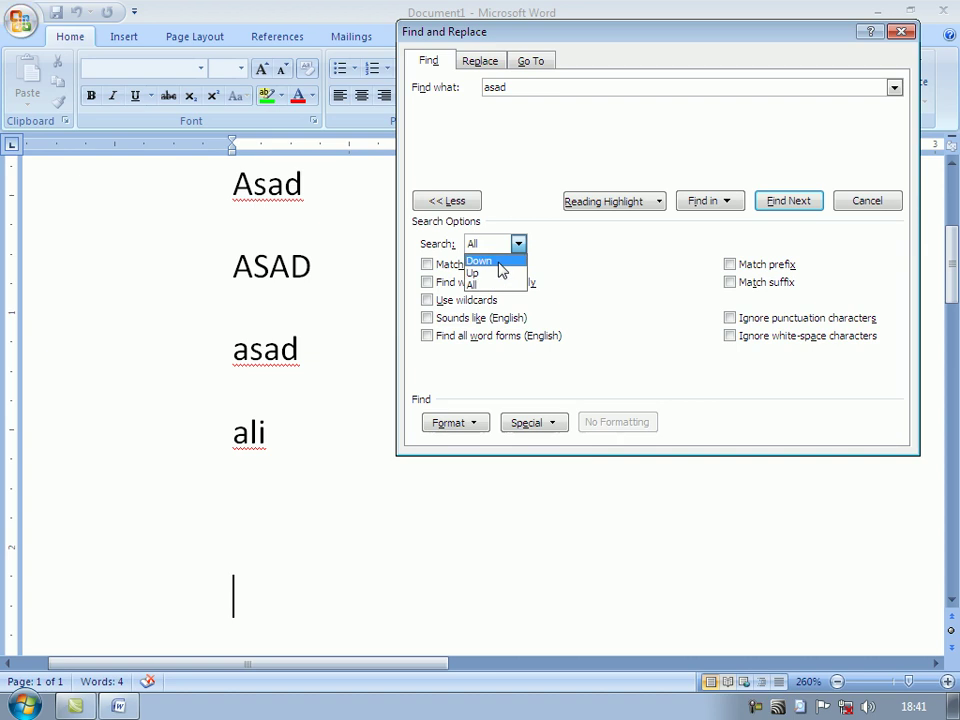
{"action": "left_click", "coordinate": [499, 261]}
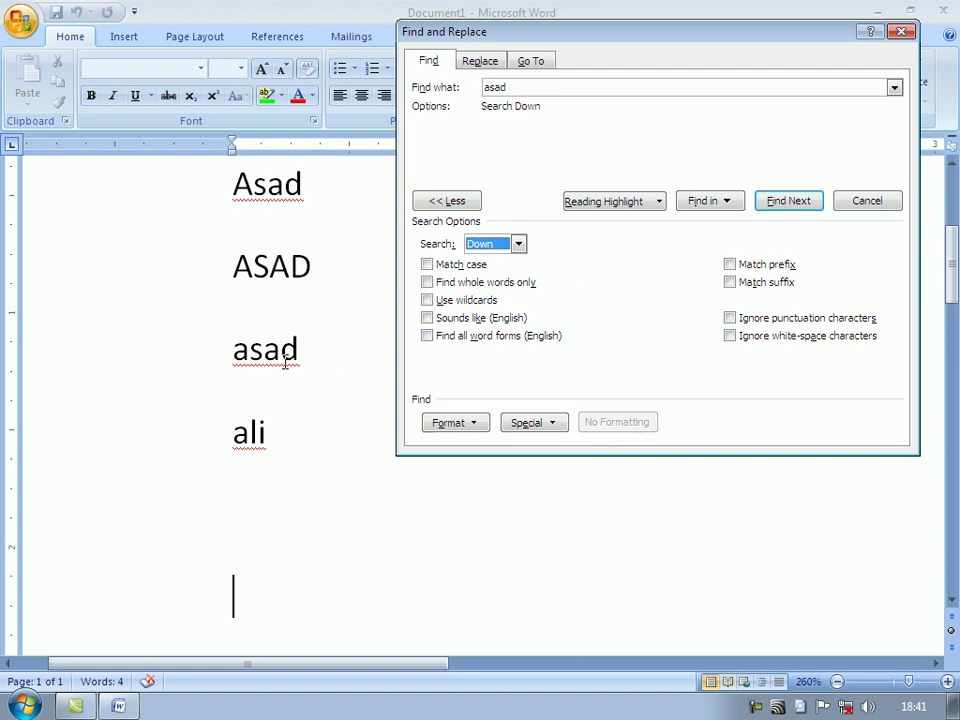
{"action": "left_click", "coordinate": [791, 201]}
{"action": "left_click", "coordinate": [791, 201]}
{"action": "left_click", "coordinate": [791, 201]}
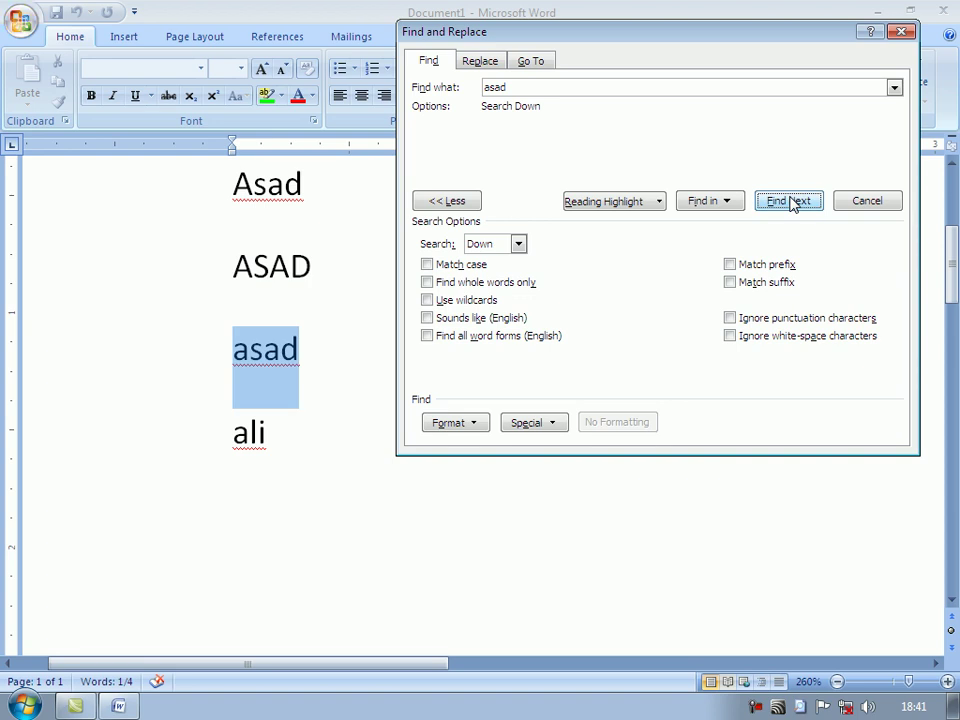
- Set direction Up and find the previous matches ASAD and Asad
{"action": "left_click", "coordinate": [518, 244]}
{"action": "left_click", "coordinate": [496, 274]}
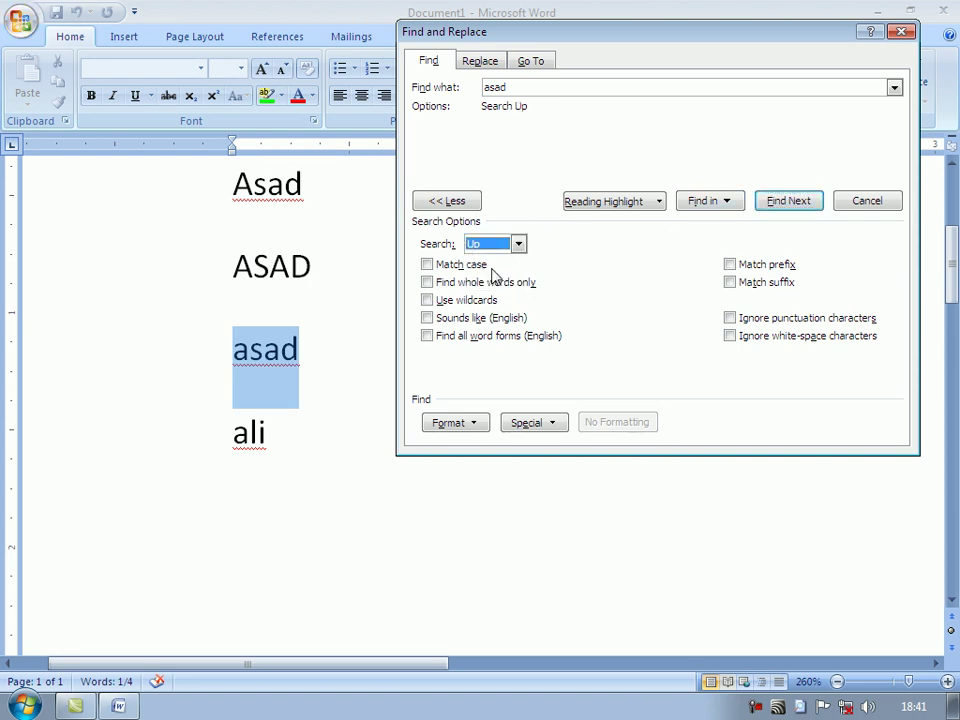
{"action": "left_click", "coordinate": [778, 203]}
{"action": "left_click", "coordinate": [778, 203]}
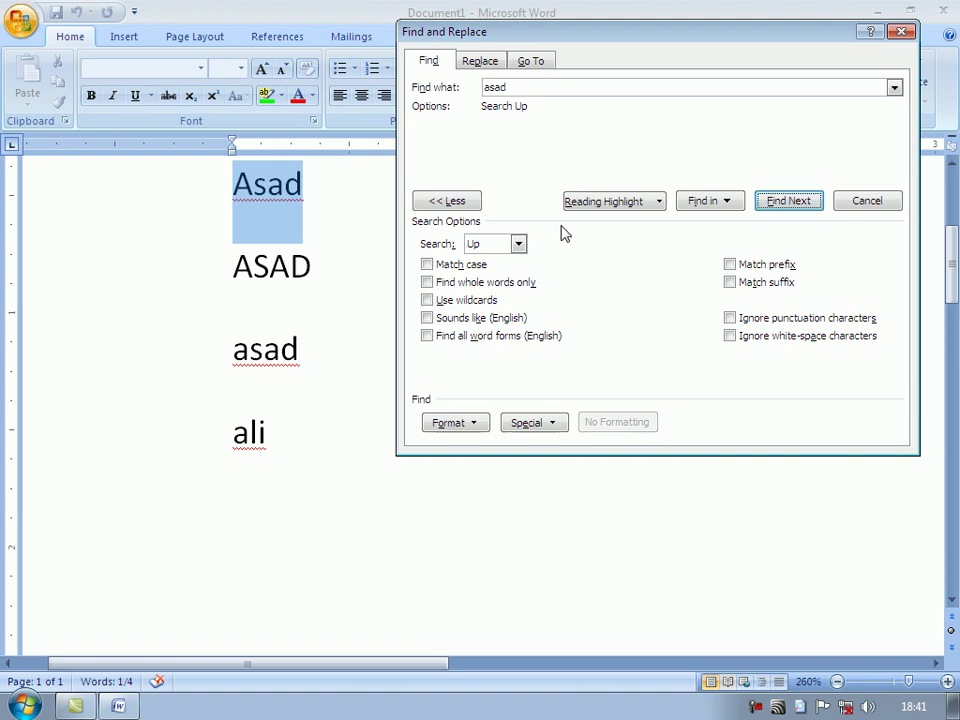
- Hide the extra options, view the Replace tab and cancel the dialog
{"action": "left_click", "coordinate": [454, 203]}
{"action": "left_click_drag", "start_coordinate": [522, 22], "coordinate": [534, 137]}
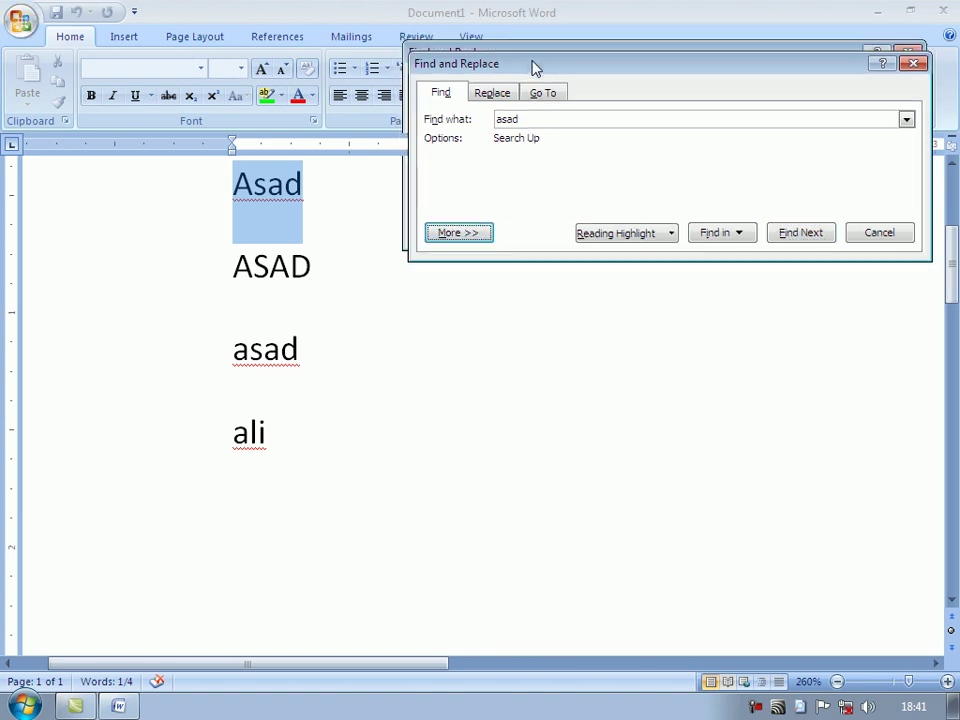
{"action": "left_click", "coordinate": [506, 165]}
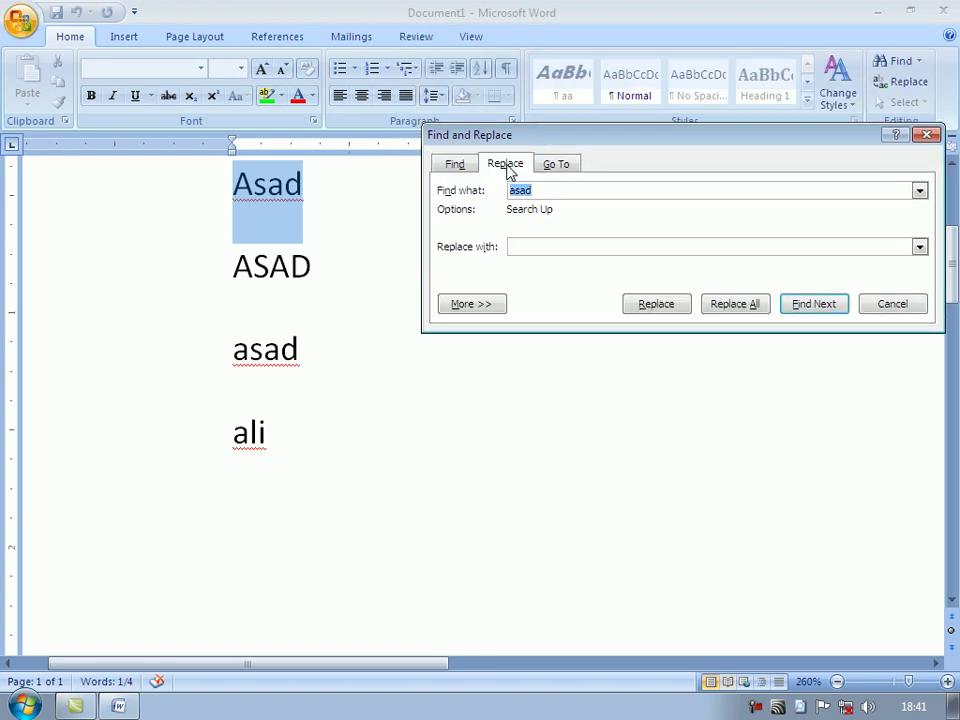
{"action": "left_click", "coordinate": [890, 305]}
{"action": "scroll", "coordinate": [494, 225], "scroll_direction": "up", "scroll_amount": 3}
{"action": "scroll", "coordinate": [497, 240], "scroll_direction": "down", "scroll_amount": 4}
{"action": "scroll", "coordinate": [504, 238], "scroll_direction": "up", "scroll_amount": 1}
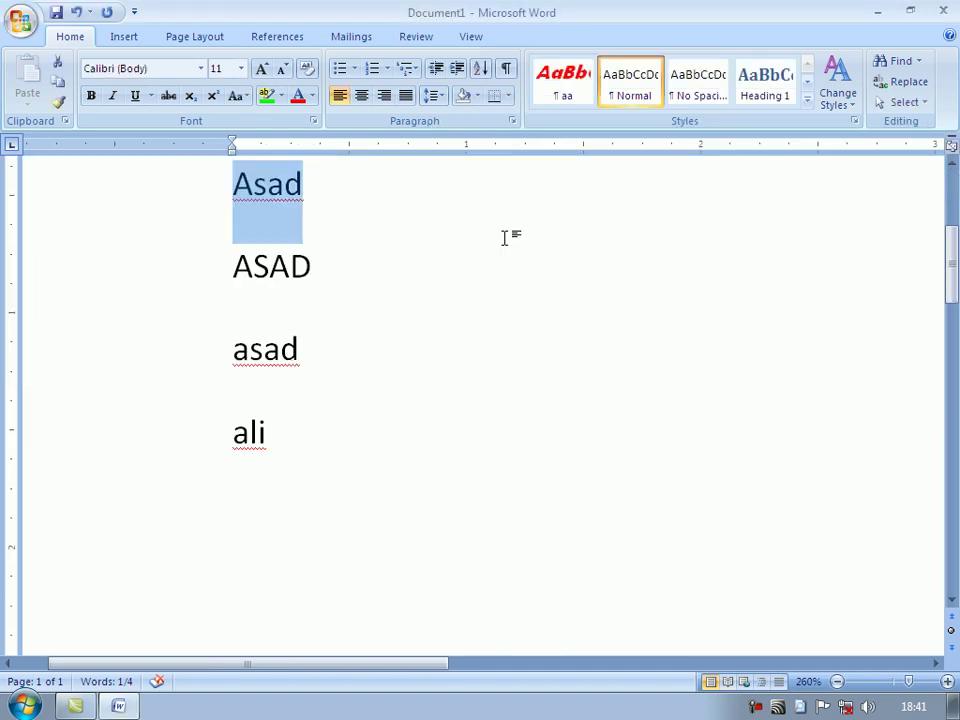
{"action": "key", "text": "ctrl+z"}
{"action": "key", "text": "ctrl+z"}
{"action": "key", "text": "ctrl+z"}
{"action": "key", "text": "ctrl+z"}
{"action": "key", "text": "ctrl+z"}
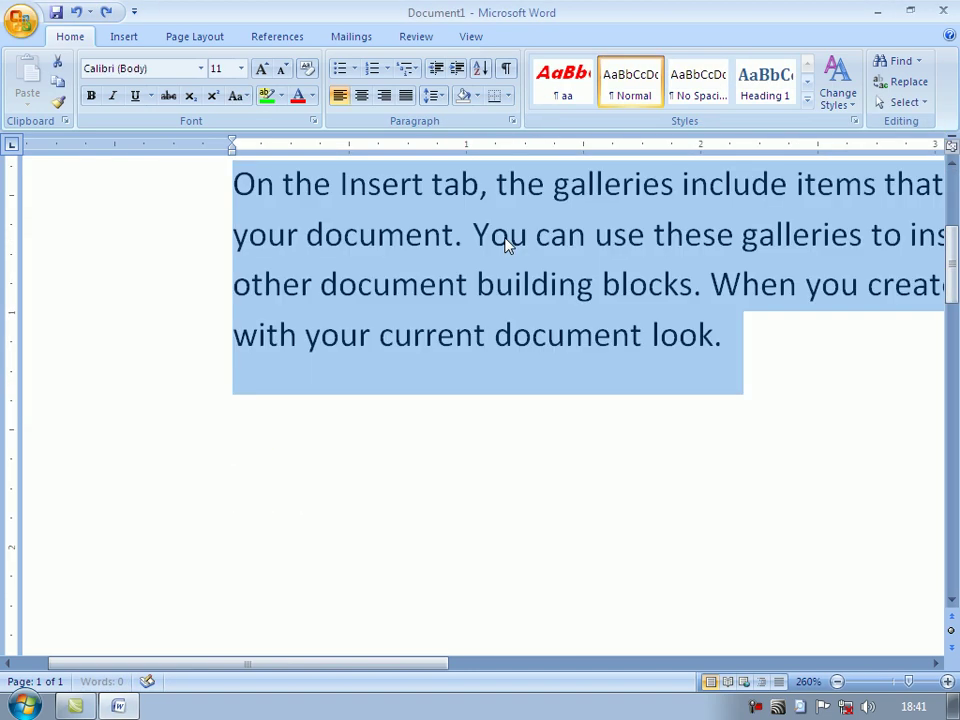
{"action": "scroll", "coordinate": [530, 280], "scroll_direction": "up", "scroll_amount": 2}
{"action": "scroll", "coordinate": [553, 311], "scroll_direction": "down", "scroll_amount": 2}
{"action": "left_click", "coordinate": [547, 335]}
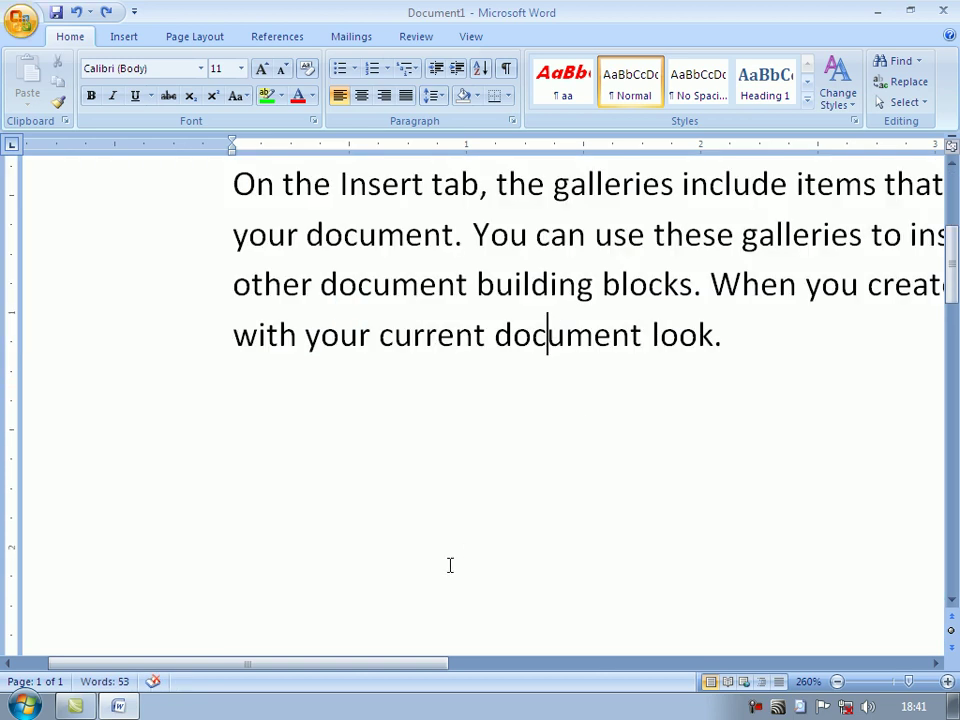
{"action": "scroll", "coordinate": [550, 510], "scroll_direction": "down", "scroll_amount": 3, "text": "ctrl"}
{"action": "scroll", "coordinate": [478, 538], "scroll_direction": "up", "scroll_amount": 3}
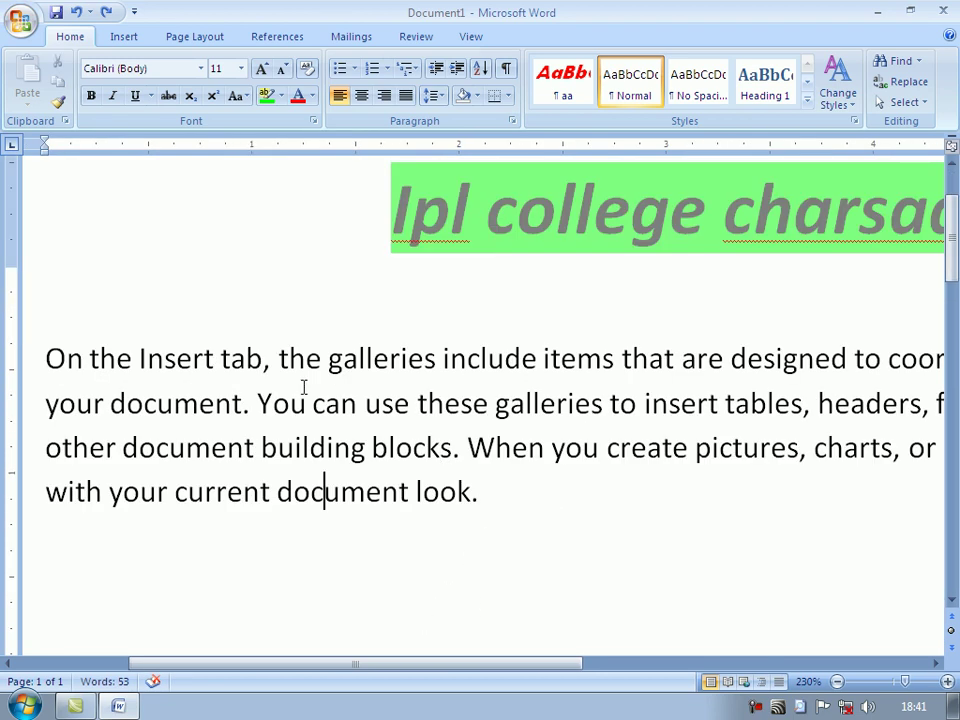
{"action": "left_click_drag", "start_coordinate": [132, 362], "coordinate": [92, 360]}
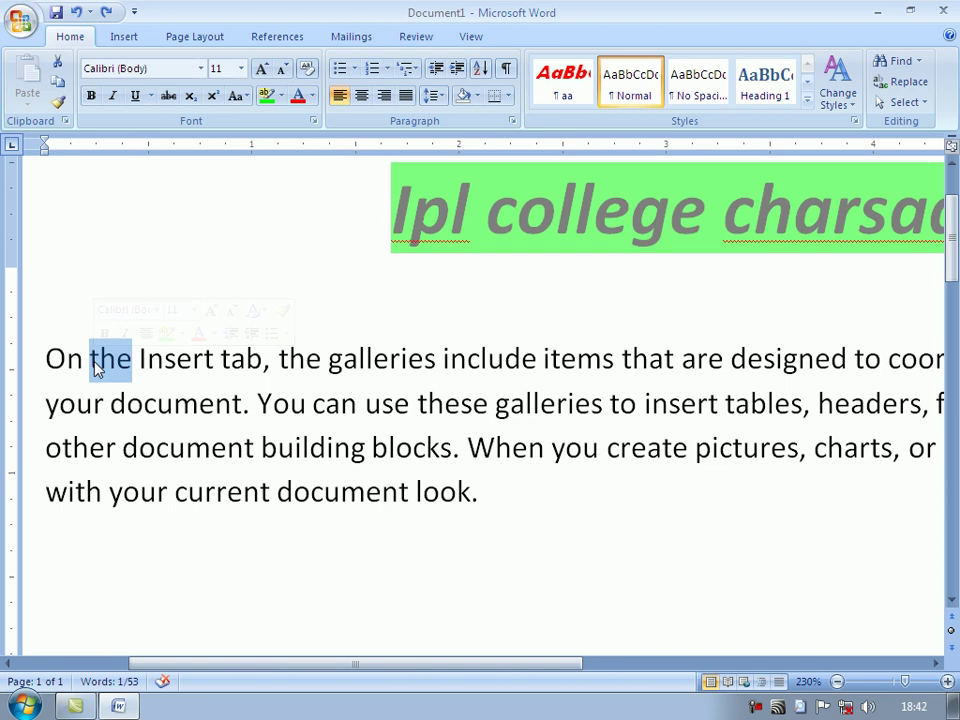
{"action": "left_click", "coordinate": [285, 362]}
{"action": "left_click", "coordinate": [487, 360]}
{"action": "left_click", "coordinate": [842, 416]}
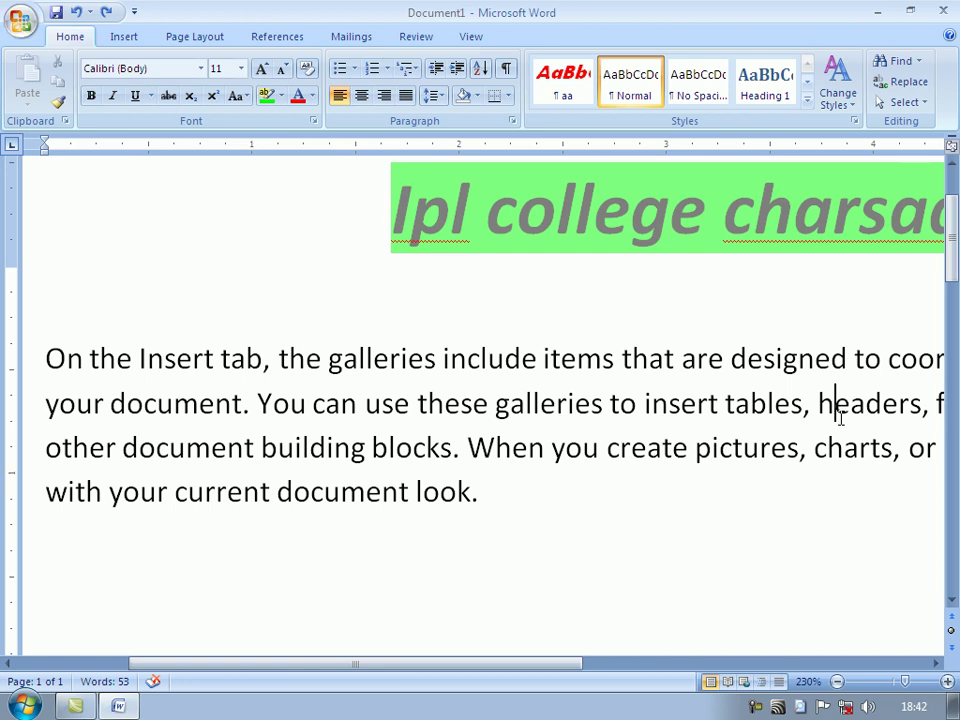
- Set up Replace with 'the' in Find what and 'a' in Replace with
{"action": "key", "text": "ctrl+f"}
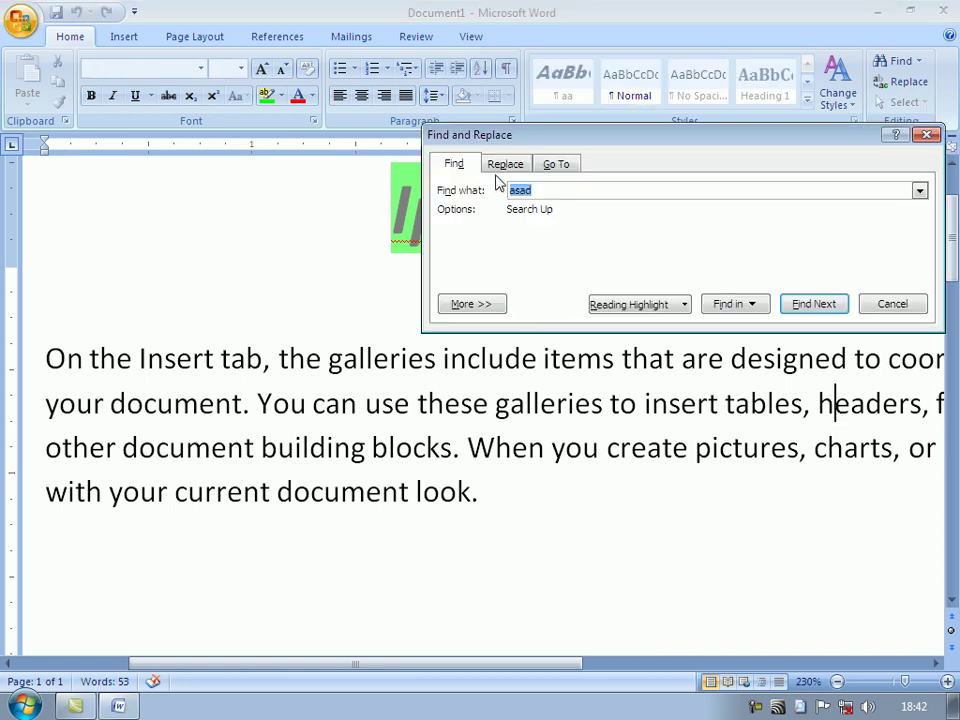
{"action": "left_click", "coordinate": [505, 164]}
{"action": "left_click", "coordinate": [546, 190]}
{"action": "left_click_drag", "start_coordinate": [546, 190], "coordinate": [495, 185]}
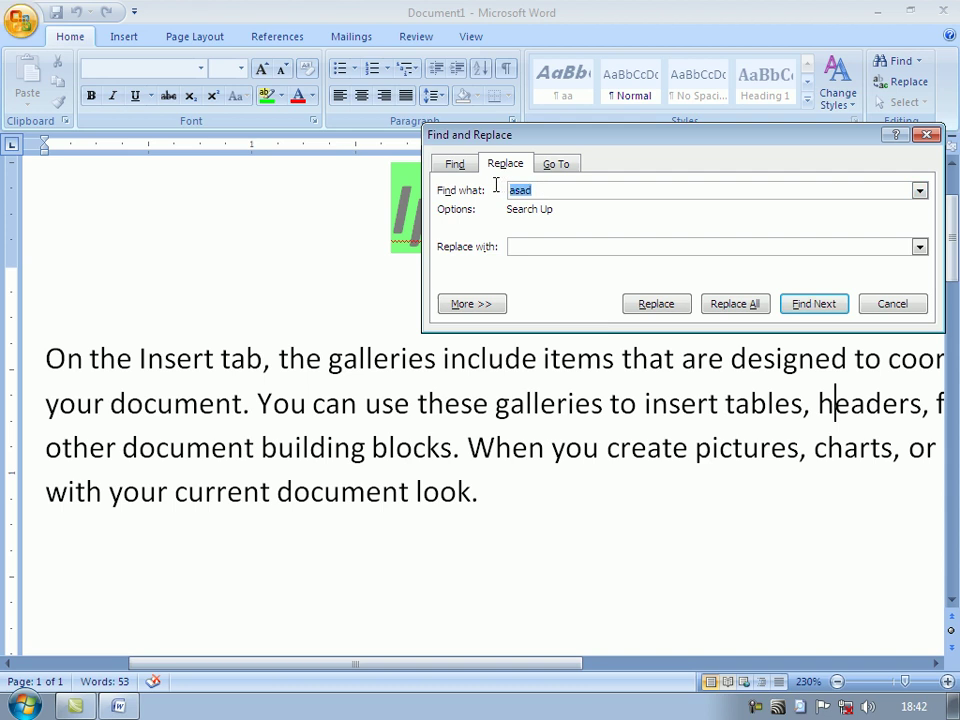
{"action": "type", "text": "the"}
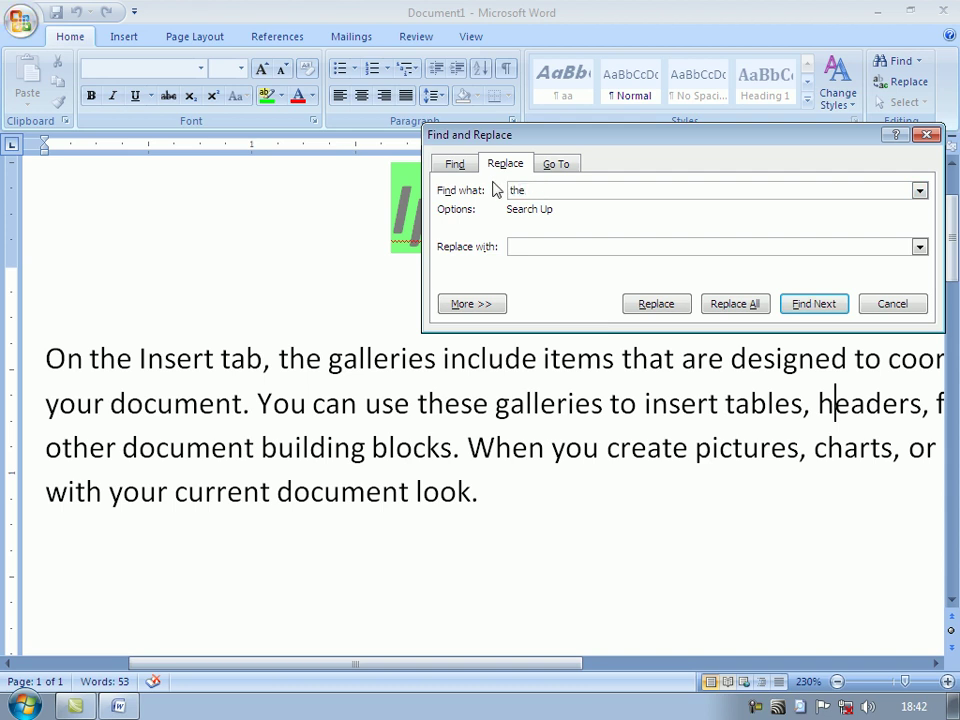
{"action": "left_click", "coordinate": [528, 245]}
{"action": "type", "text": "a"}
- Replace the matches one by one, including 'On the Insert tab', continuing from the document's start
{"action": "left_click", "coordinate": [668, 305]}
{"action": "left_click", "coordinate": [668, 305]}
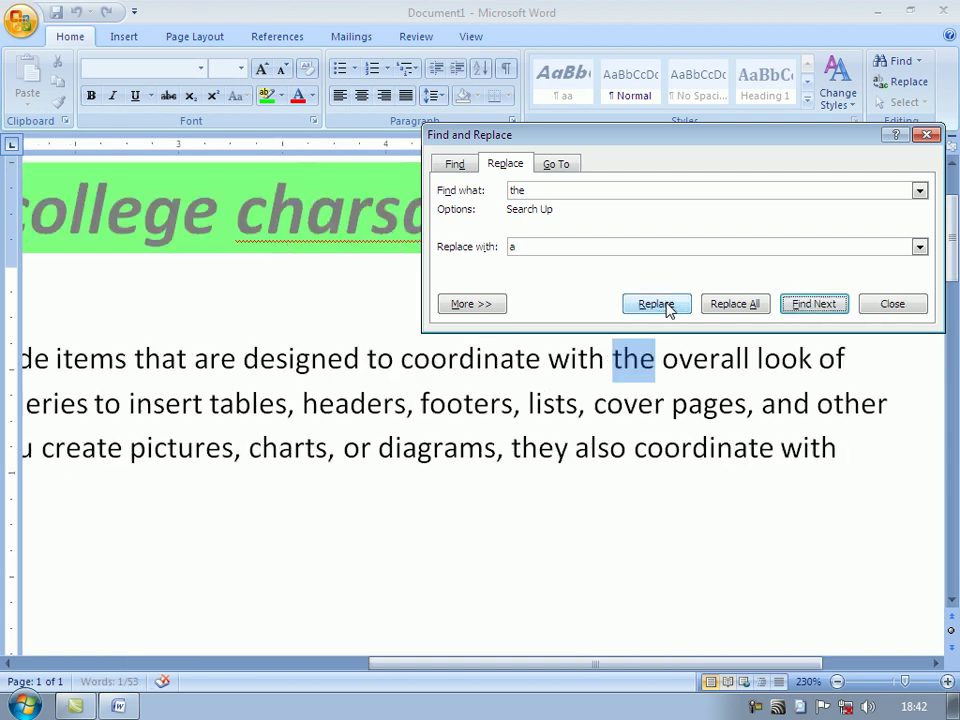
{"action": "left_click", "coordinate": [668, 305]}
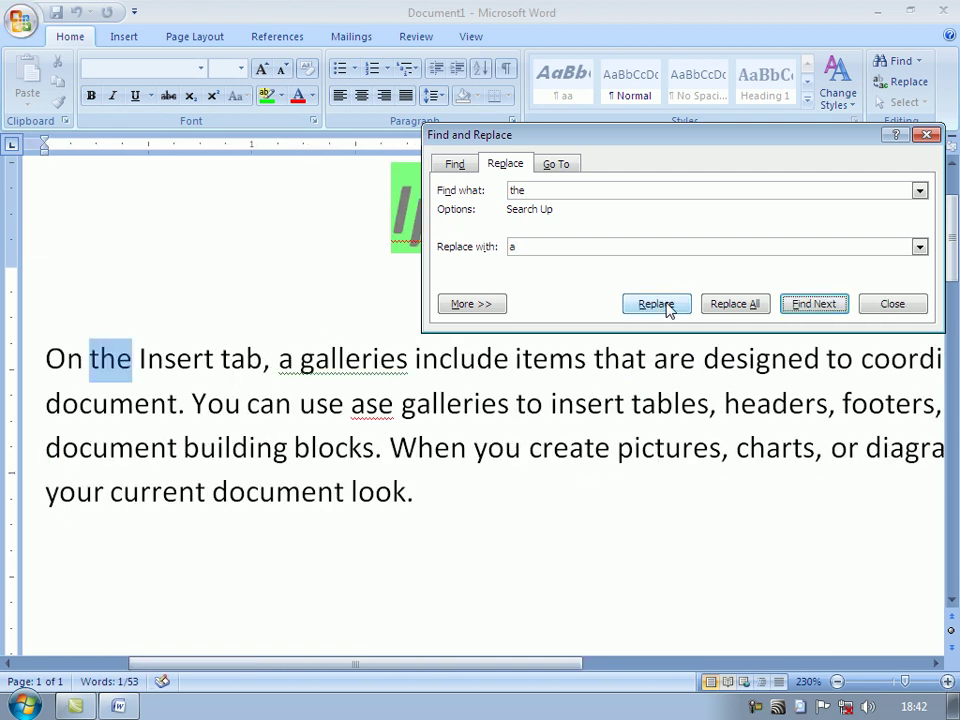
{"action": "left_click", "coordinate": [668, 307]}
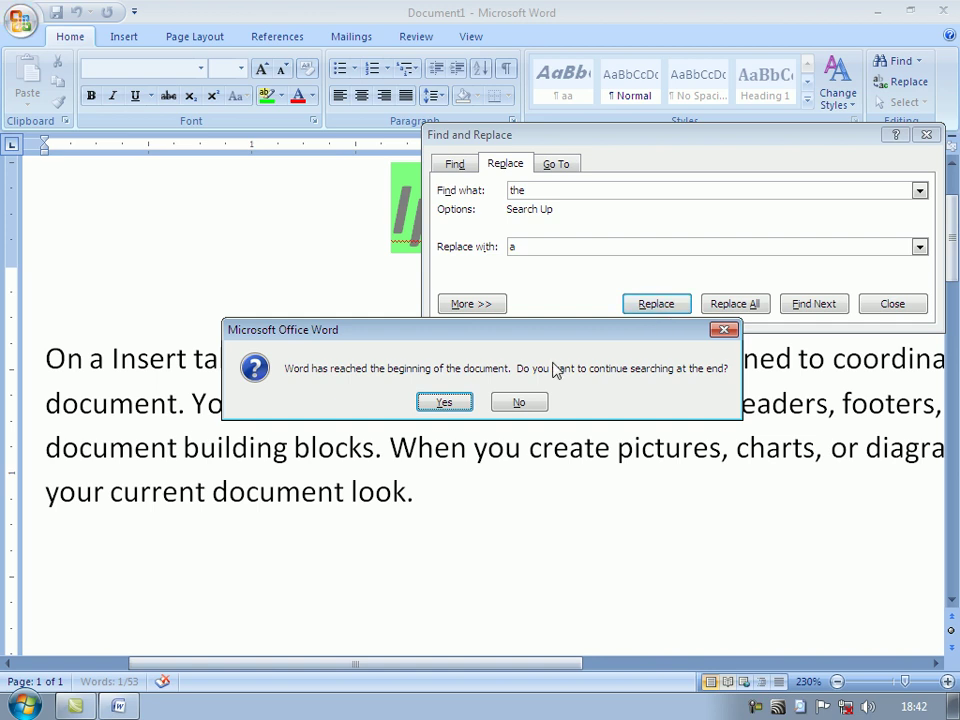
{"action": "left_click", "coordinate": [445, 402]}
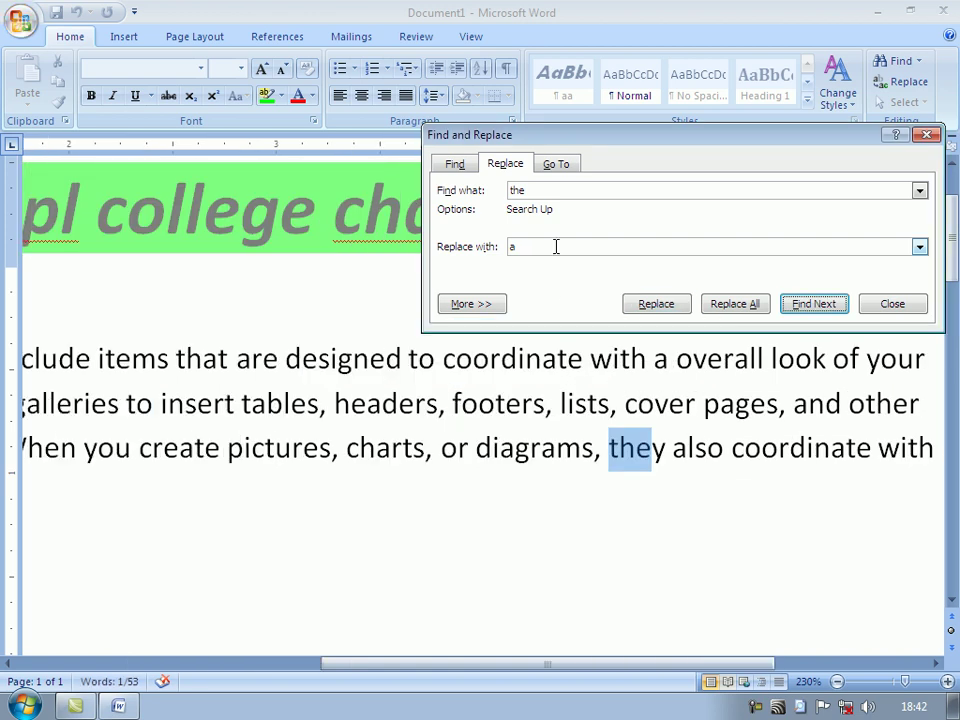
- Browse the Go To targets from Section down to Footnote, returning to Page
{"action": "left_click", "coordinate": [560, 166]}
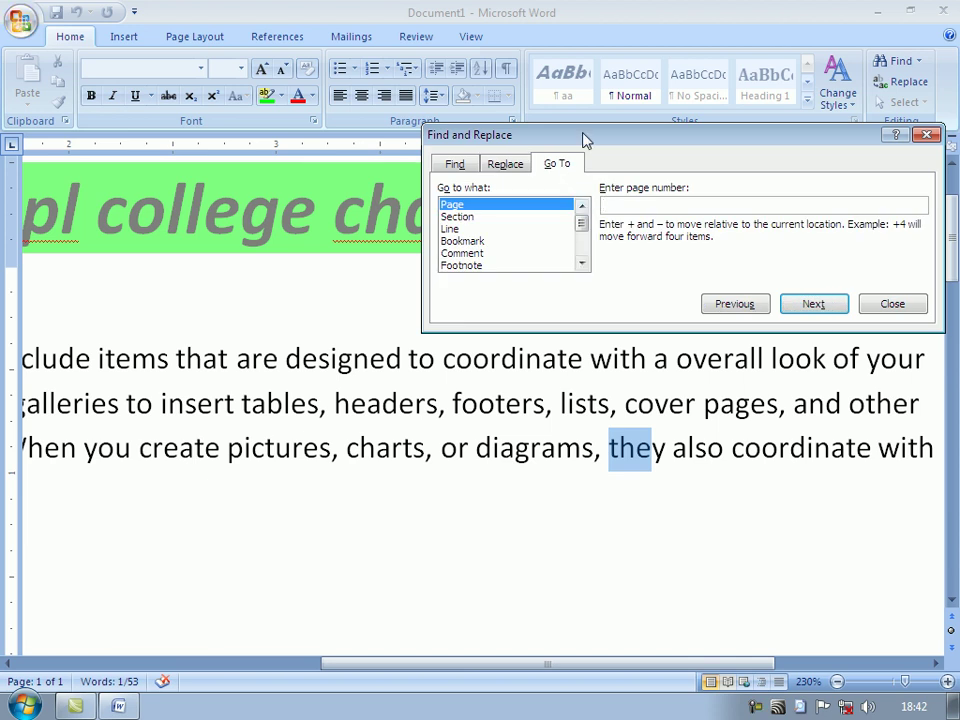
{"action": "left_click_drag", "start_coordinate": [587, 140], "coordinate": [545, 116]}
{"action": "left_click", "coordinate": [425, 194]}
{"action": "left_click_drag", "start_coordinate": [425, 198], "coordinate": [424, 241]}
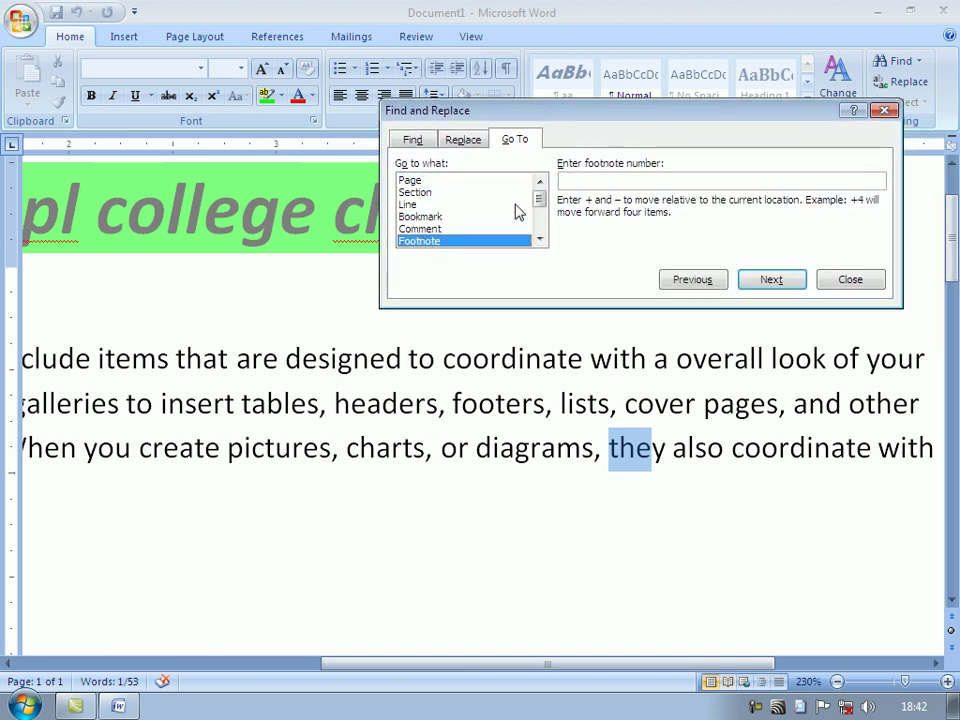
{"action": "key", "text": "Home"}
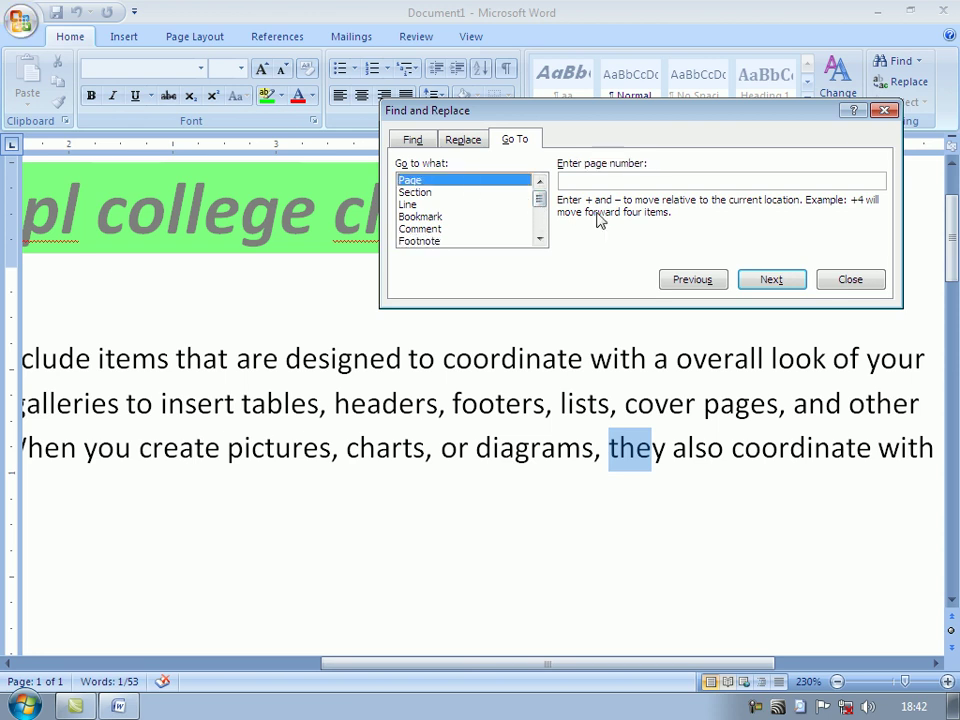
- Close the Find and Replace window and place the caret on the empty line below the paragraph
{"action": "left_click", "coordinate": [852, 281]}
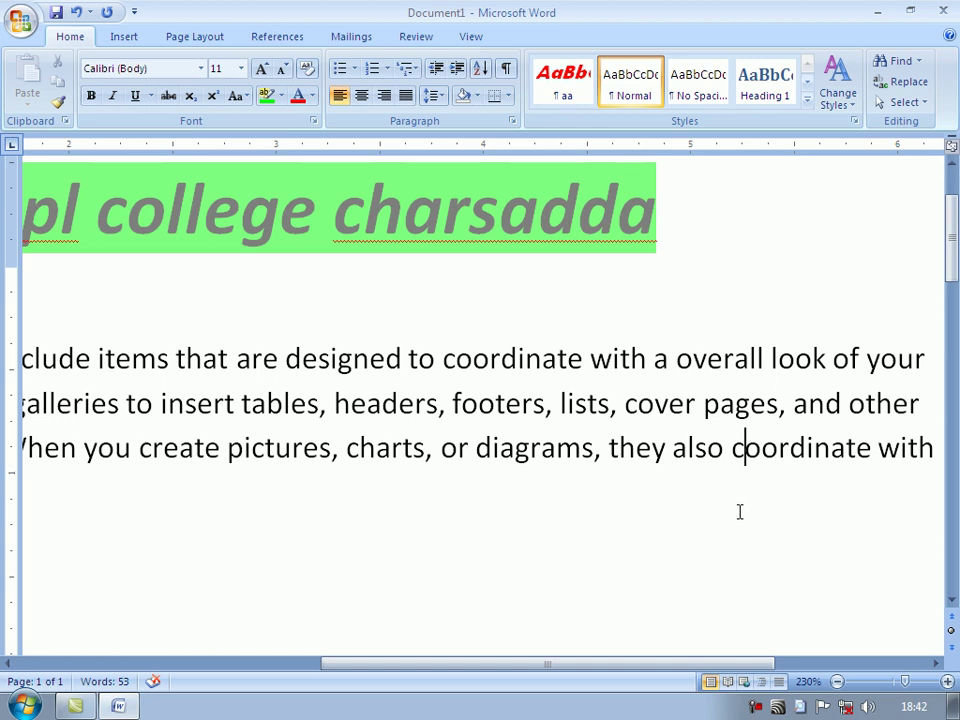
{"action": "scroll", "coordinate": [740, 512], "scroll_direction": "down", "scroll_amount": 1}
{"action": "scroll", "coordinate": [740, 512], "scroll_direction": "down", "scroll_amount": 3}
{"action": "scroll", "coordinate": [740, 512], "scroll_direction": "down", "scroll_amount": 2}
{"action": "scroll", "coordinate": [735, 510], "scroll_direction": "down", "scroll_amount": 5}
{"action": "left_click", "coordinate": [508, 450]}
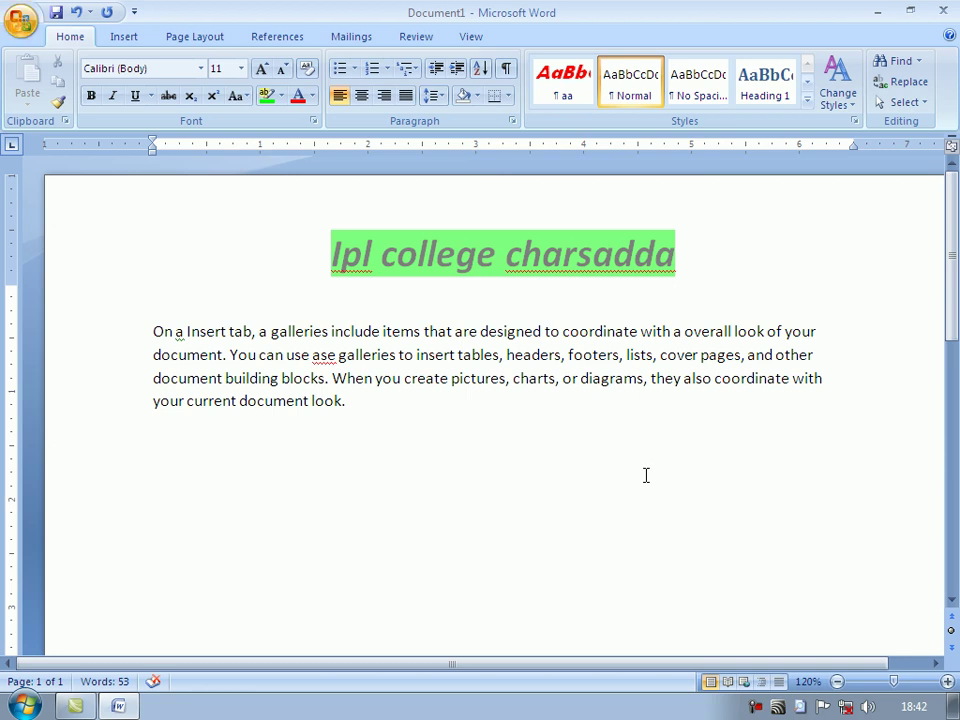
- Insert page breaks for a 7-page document, then Go To page 4
{"action": "key", "text": "ctrl+Return"}
{"action": "type", "text": "Ipl college charsadda"}
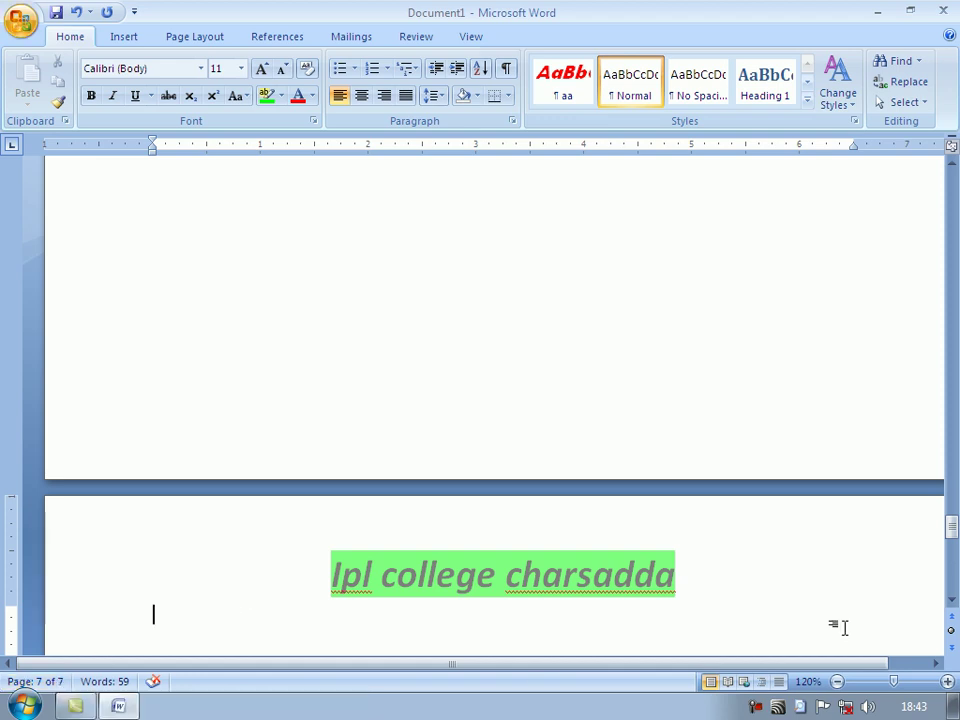
{"action": "key", "text": "ctrl+f"}
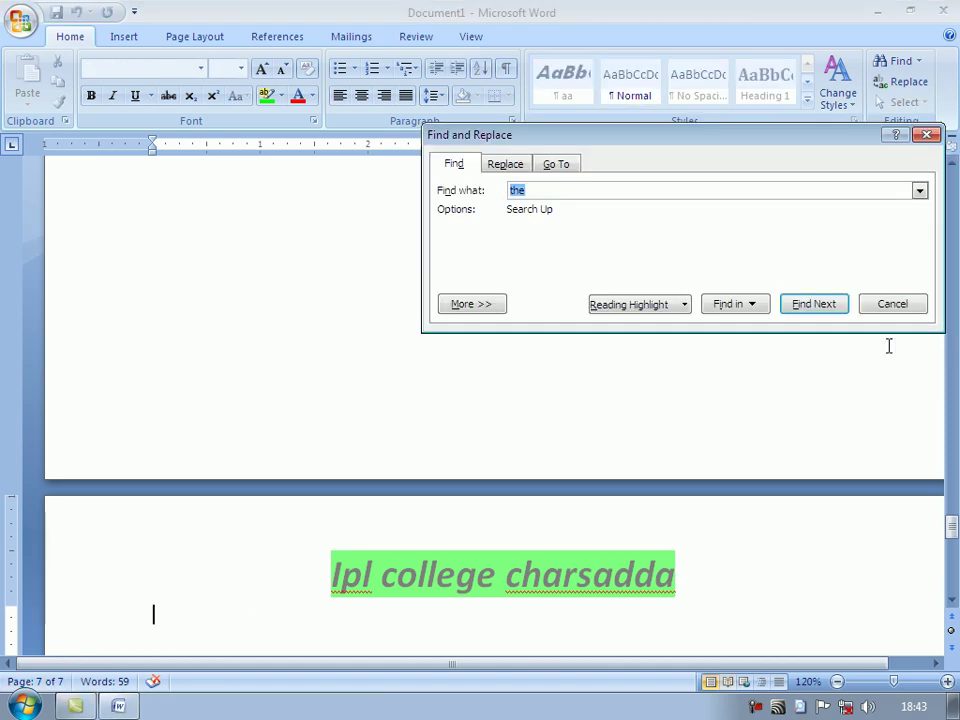
{"action": "left_click", "coordinate": [556, 164]}
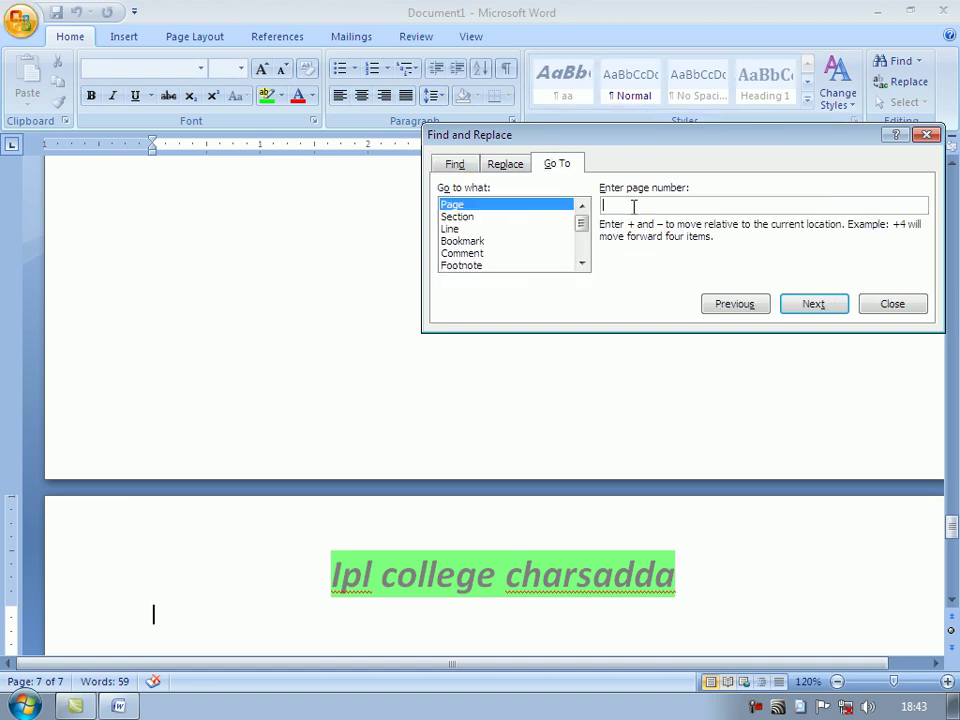
{"action": "type", "text": "4"}
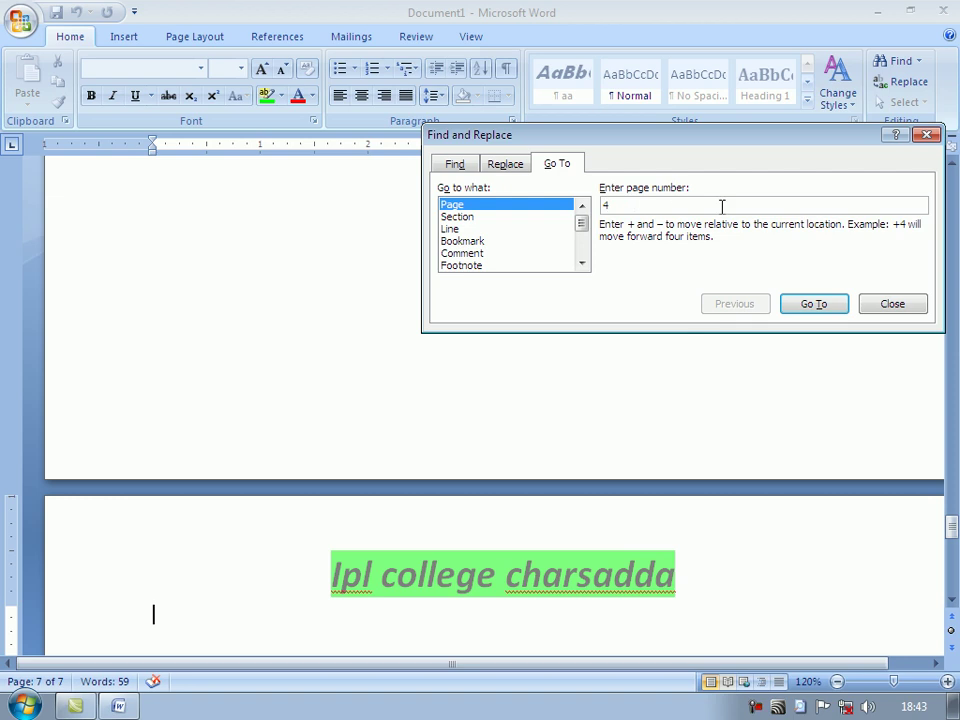
{"action": "left_click", "coordinate": [814, 304]}
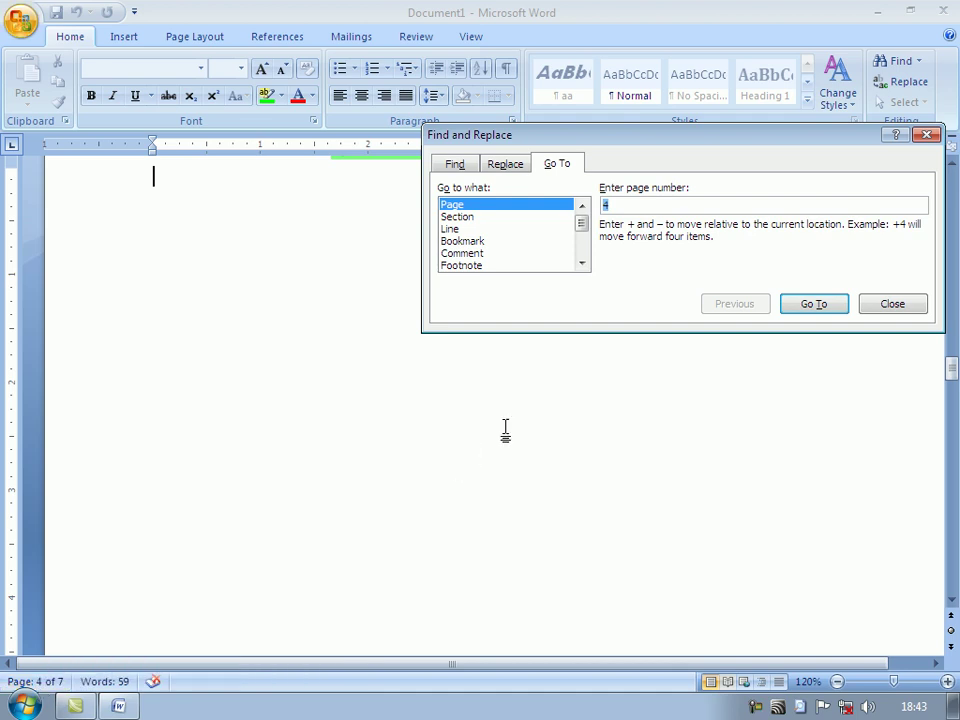
- Choose Line as the Go To target and jump to line 2
{"action": "left_click", "coordinate": [457, 216]}
{"action": "left_click", "coordinate": [450, 229]}
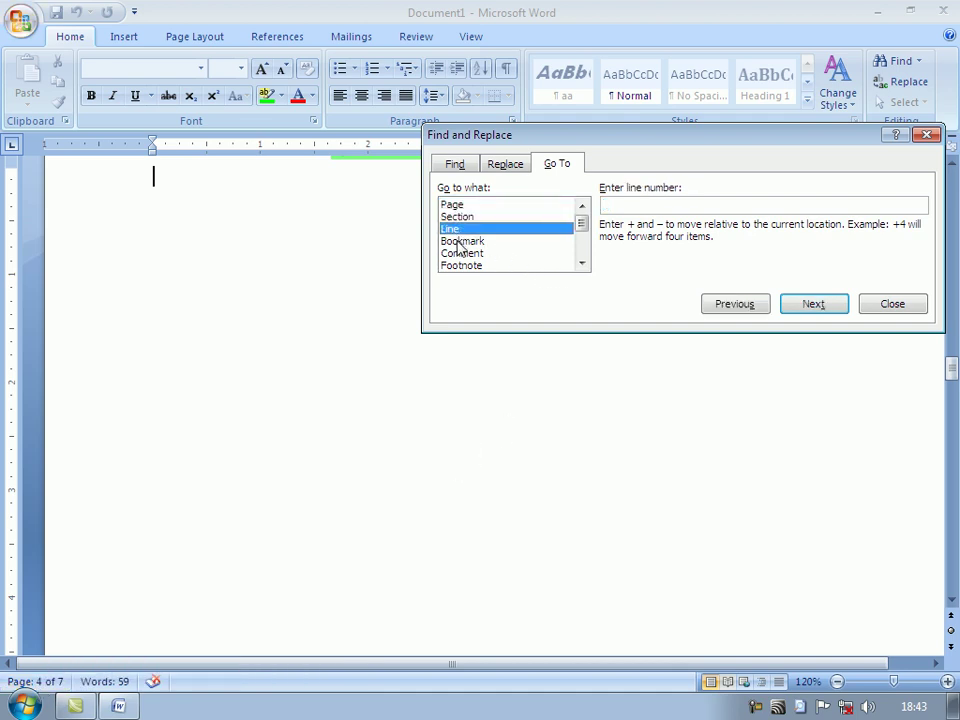
{"action": "left_click", "coordinate": [555, 241]}
{"action": "mouse_move", "coordinate": [581, 223]}
{"action": "left_mouse_down"}
{"action": "mouse_move", "coordinate": [581, 249]}
{"action": "mouse_move", "coordinate": [587, 223]}
{"action": "left_mouse_up"}
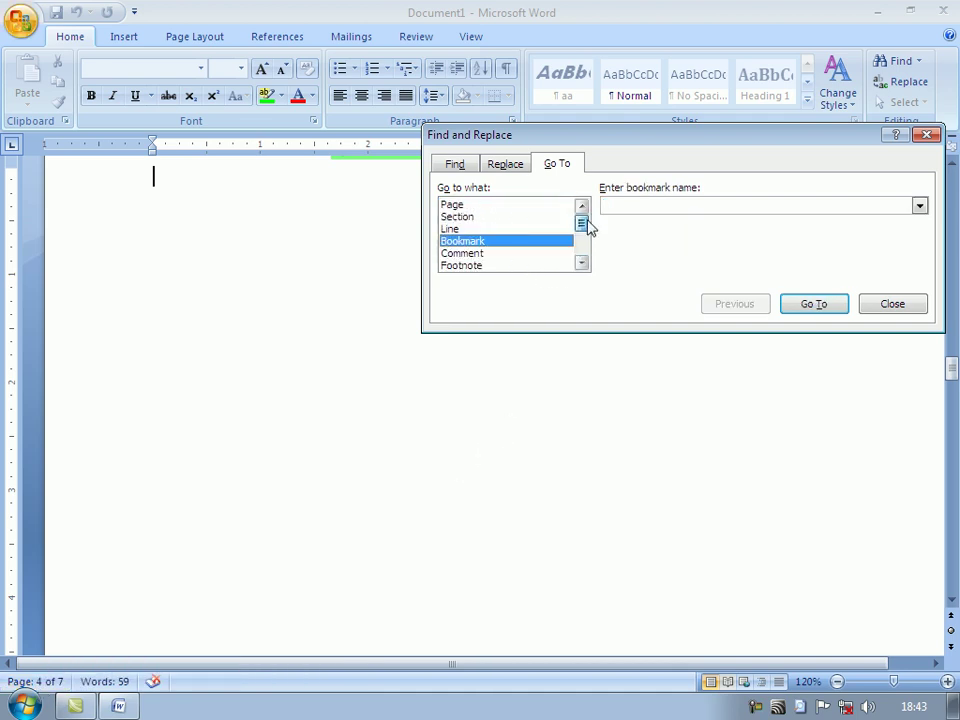
{"action": "left_click", "coordinate": [510, 205]}
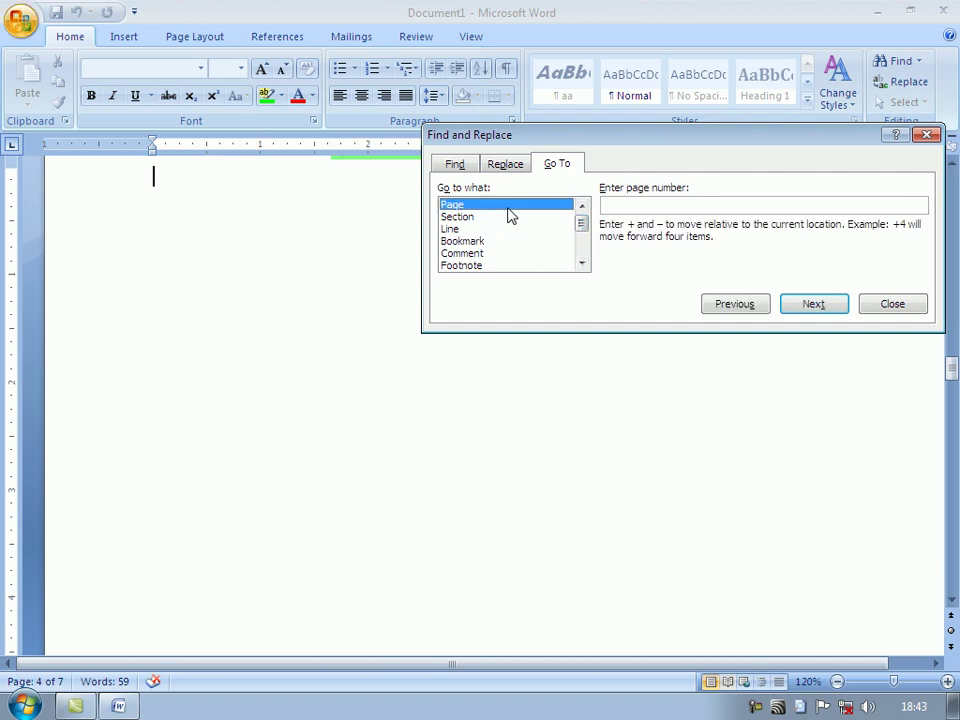
{"action": "left_click", "coordinate": [476, 218]}
{"action": "left_click", "coordinate": [457, 230]}
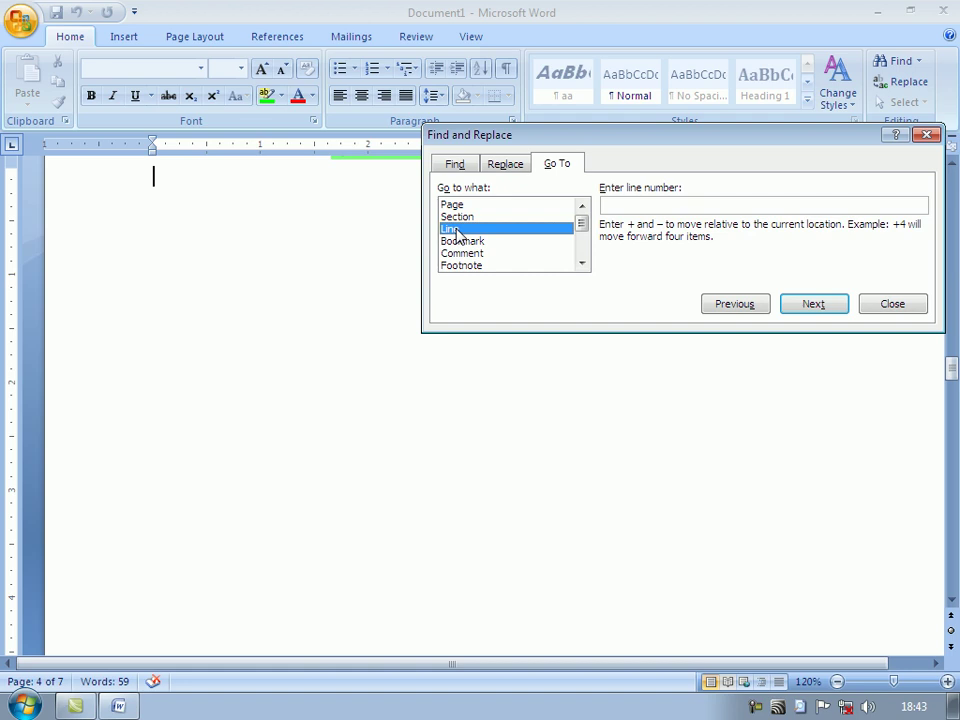
{"action": "left_click", "coordinate": [639, 207]}
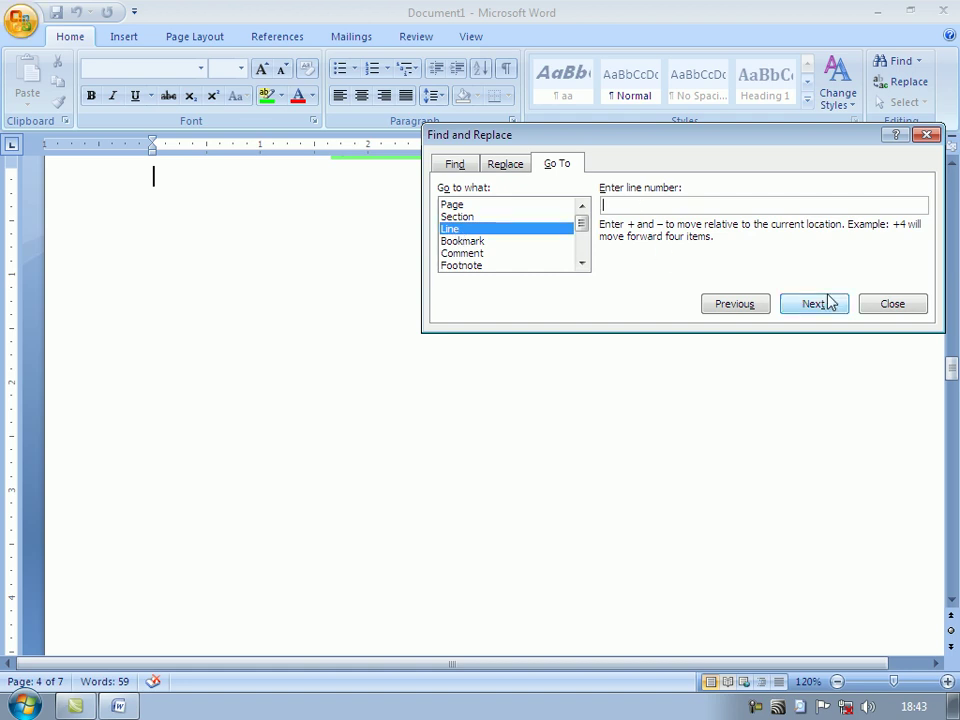
{"action": "type", "text": "2"}
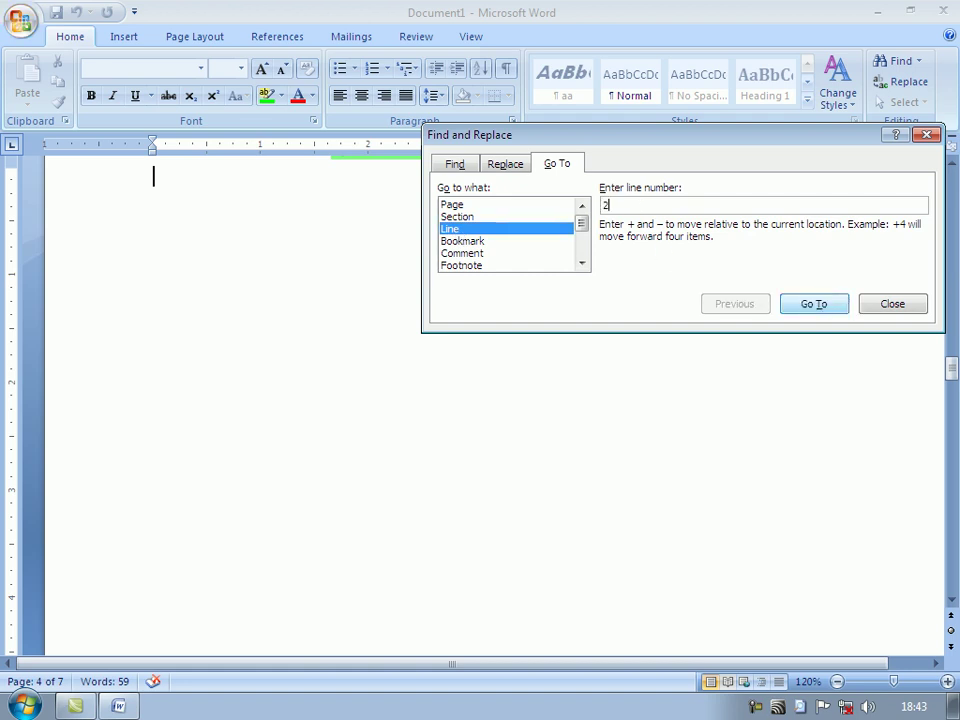
{"action": "left_click", "coordinate": [818, 305]}
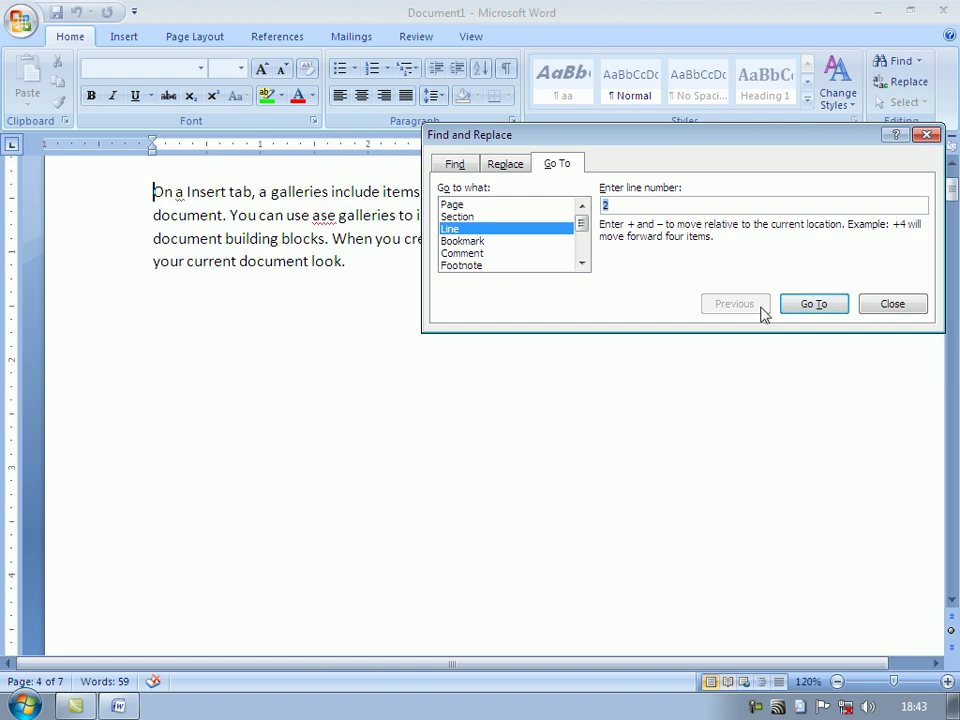
- Jump to line 4 and place the caret before 'document building blocks'
{"action": "left_click", "coordinate": [369, 336]}
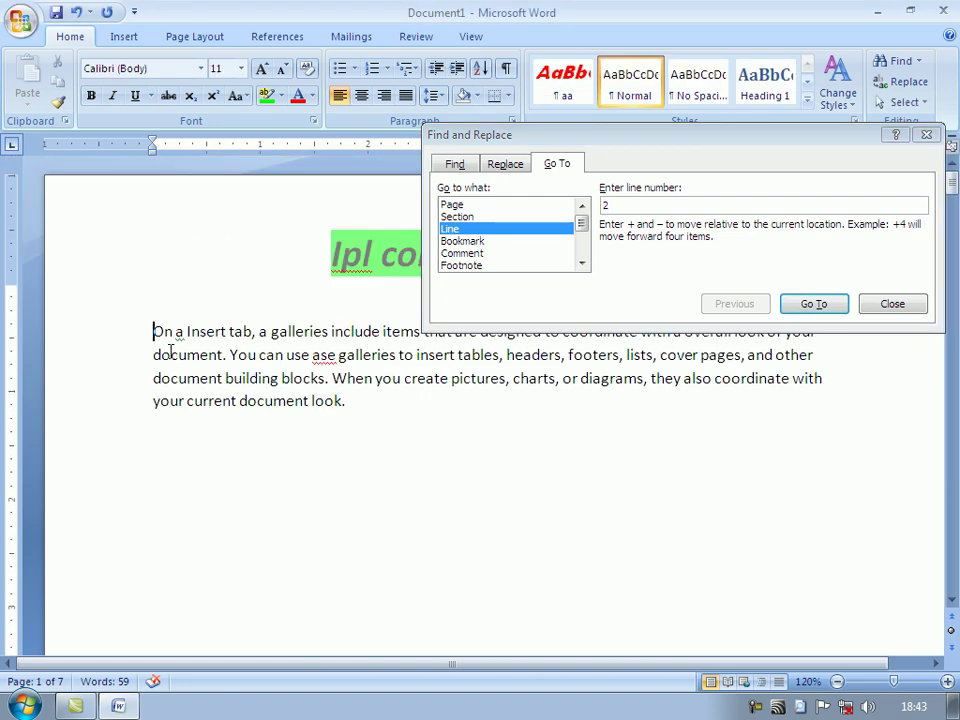
{"action": "left_click", "coordinate": [614, 203]}
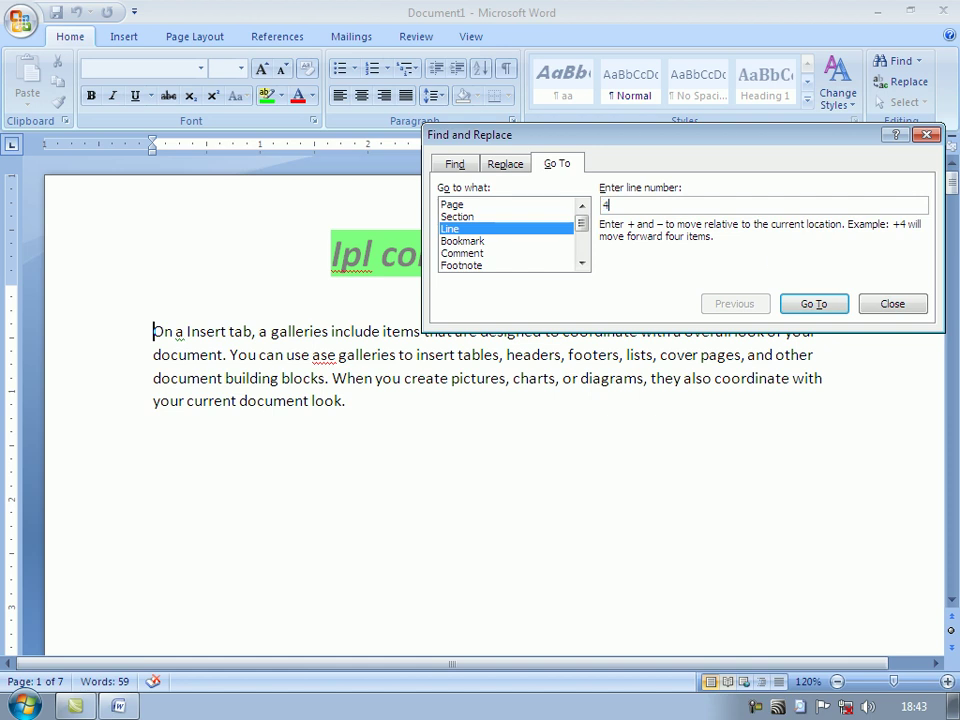
{"action": "left_click", "coordinate": [806, 302]}
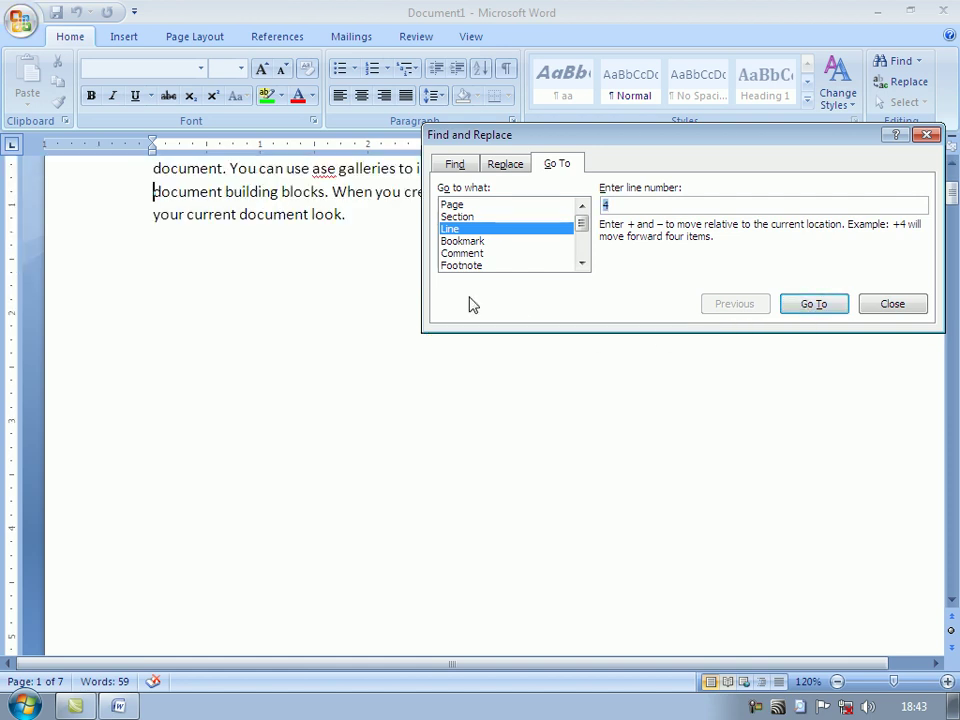
{"action": "left_click", "coordinate": [362, 315]}
{"action": "scroll", "coordinate": [300, 350], "scroll_direction": "up", "scroll_amount": 3}
{"action": "left_click", "coordinate": [154, 377]}
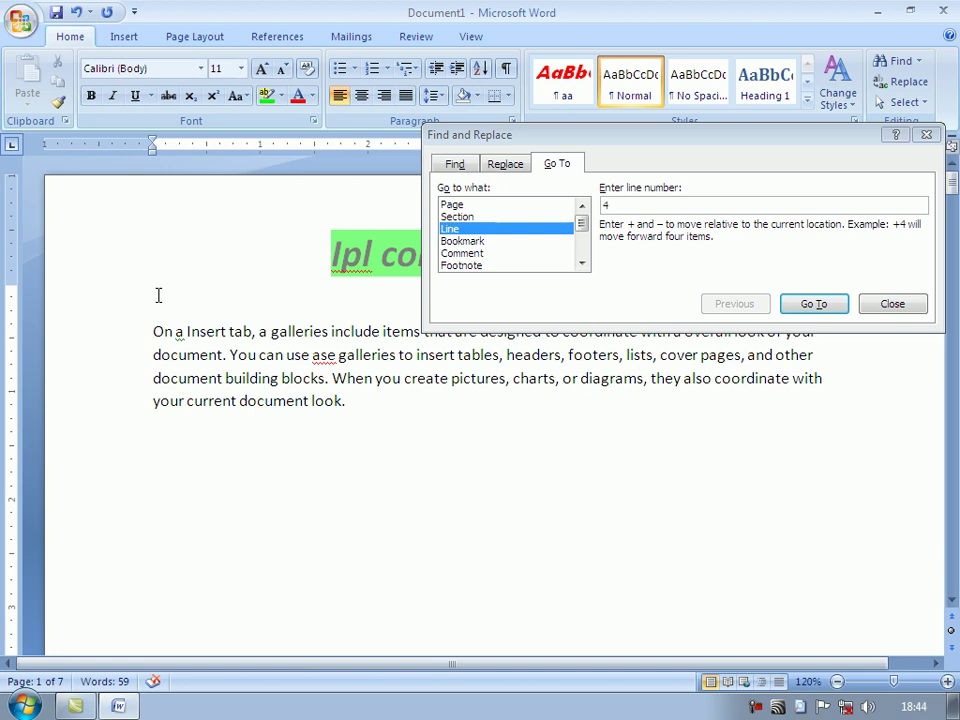
- View the Find, Replace and Go To tabs in turn, then close the dialog
{"action": "left_click_drag", "start_coordinate": [693, 137], "coordinate": [670, 210]}
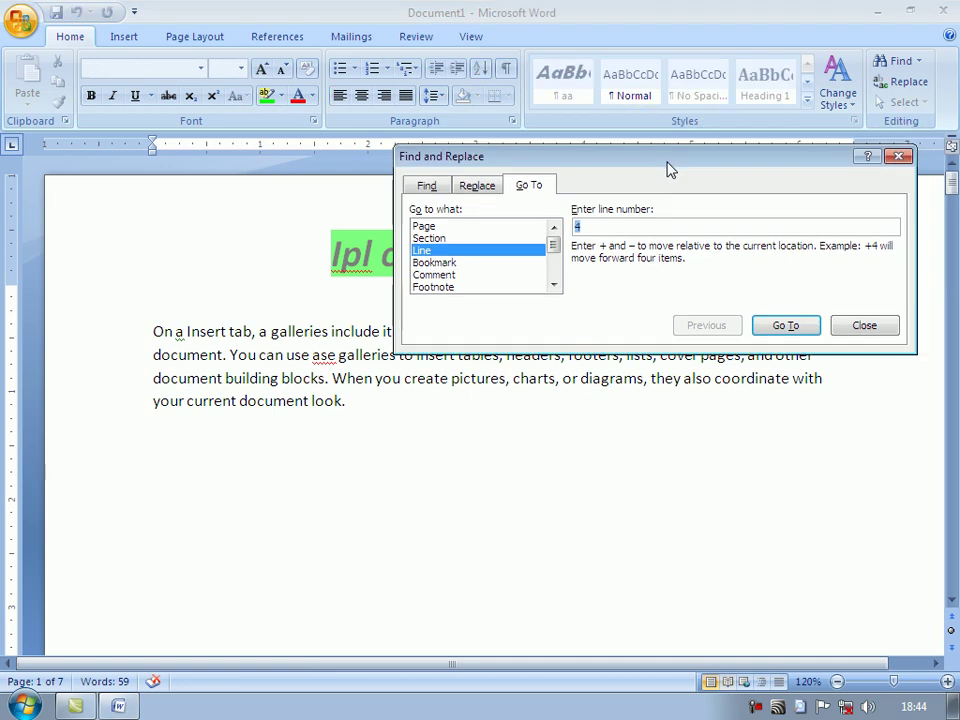
{"action": "left_click", "coordinate": [435, 240]}
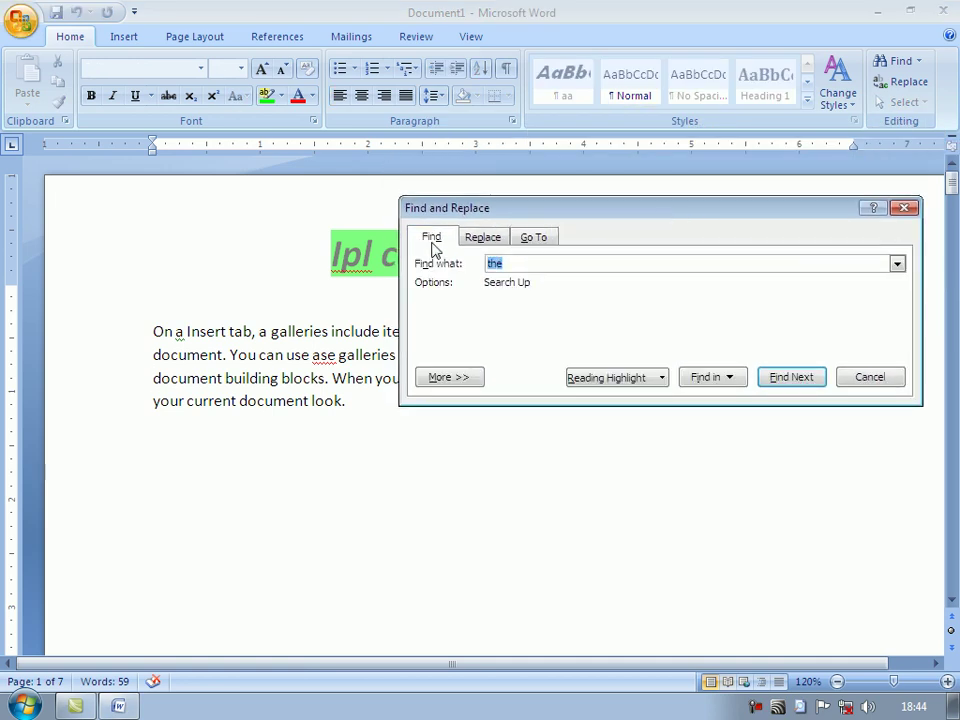
{"action": "left_click", "coordinate": [486, 242]}
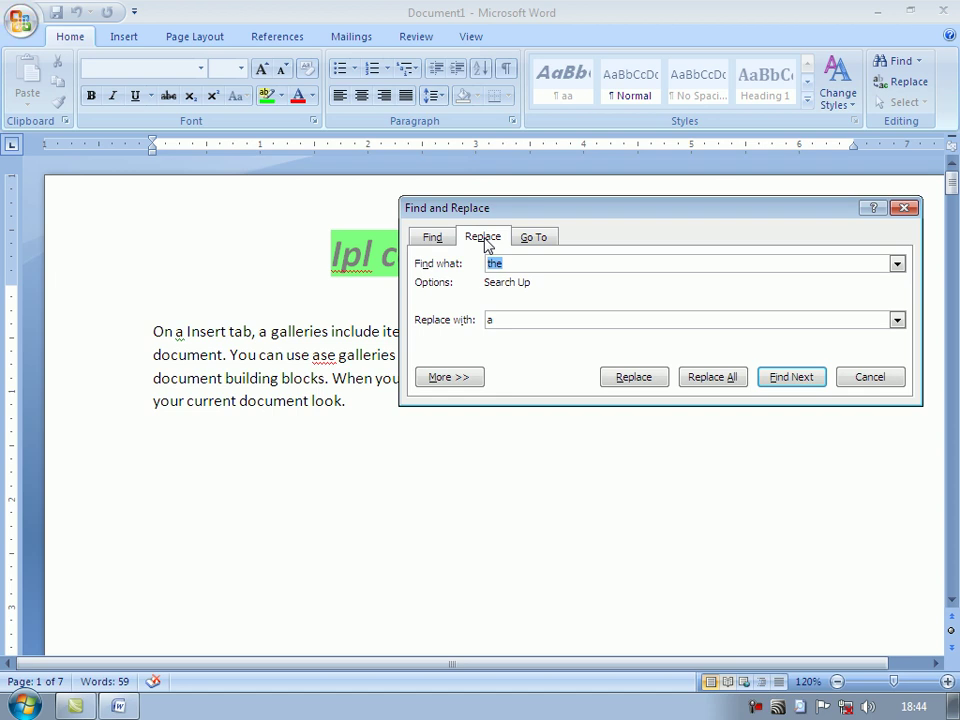
{"action": "left_click", "coordinate": [541, 246]}
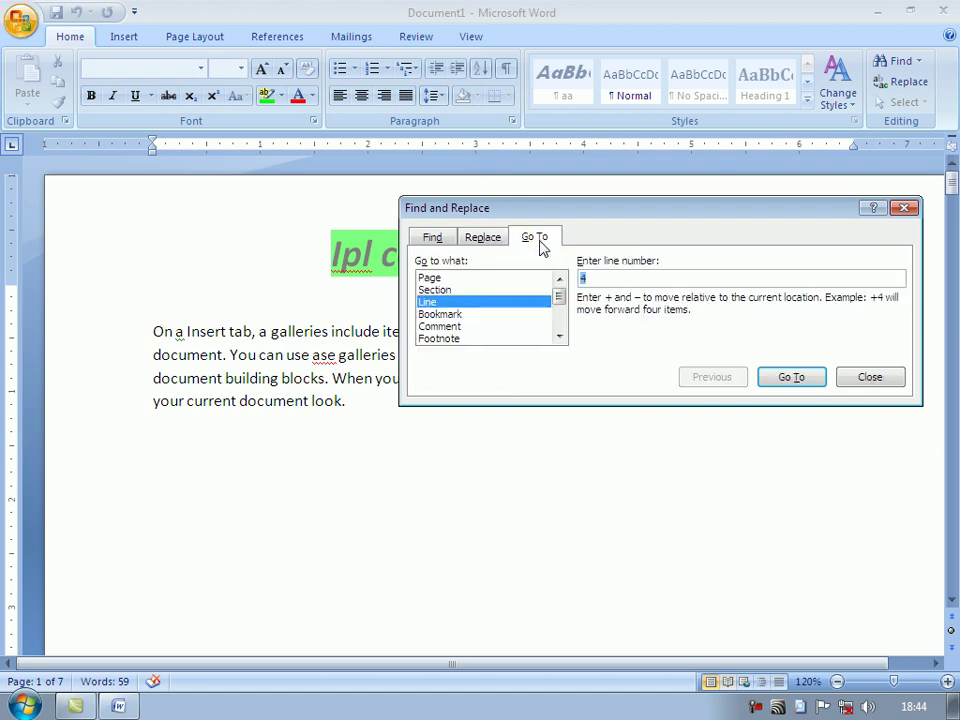
{"action": "left_click", "coordinate": [866, 373]}
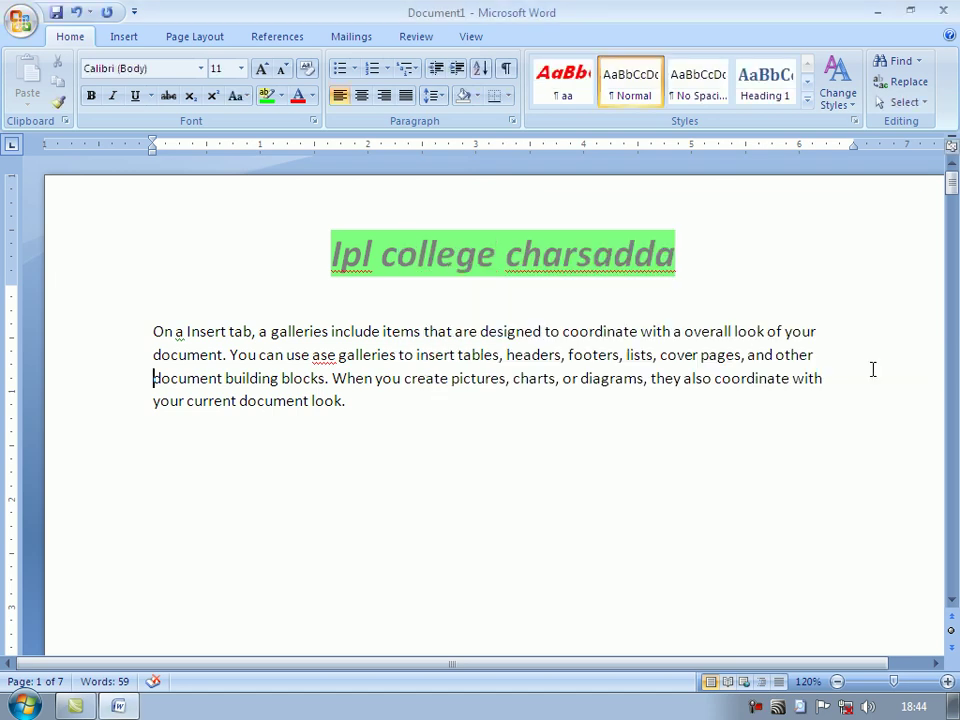
- Reopen the dialog with Ctrl+F, Ctrl+H and Ctrl+G in turn, closing it each time
{"action": "key", "text": "ctrl+f"}
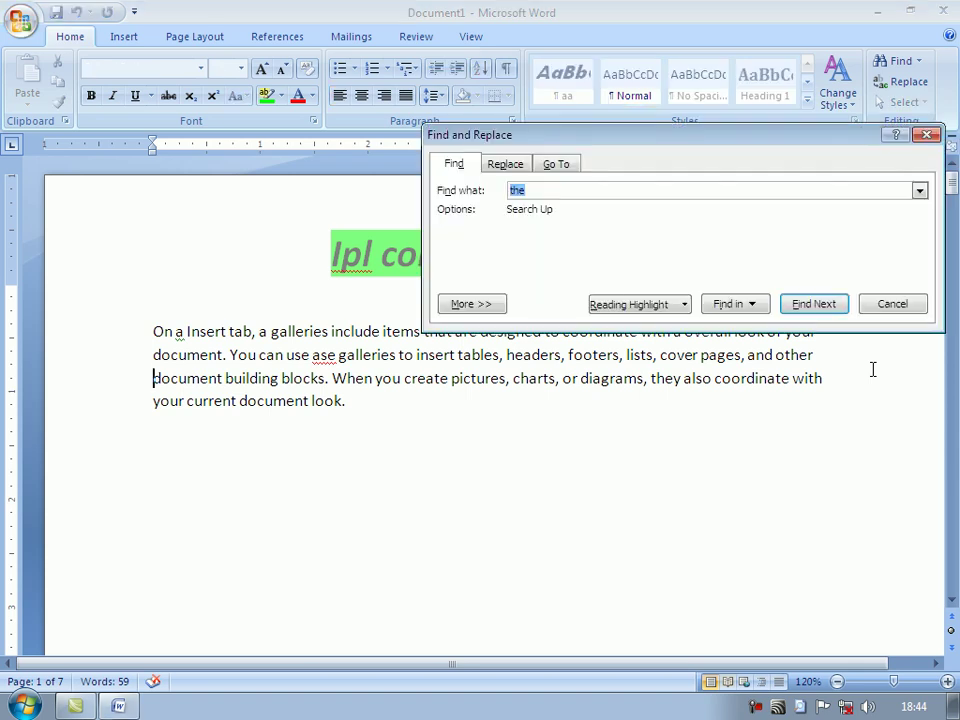
{"action": "key", "text": "Escape"}
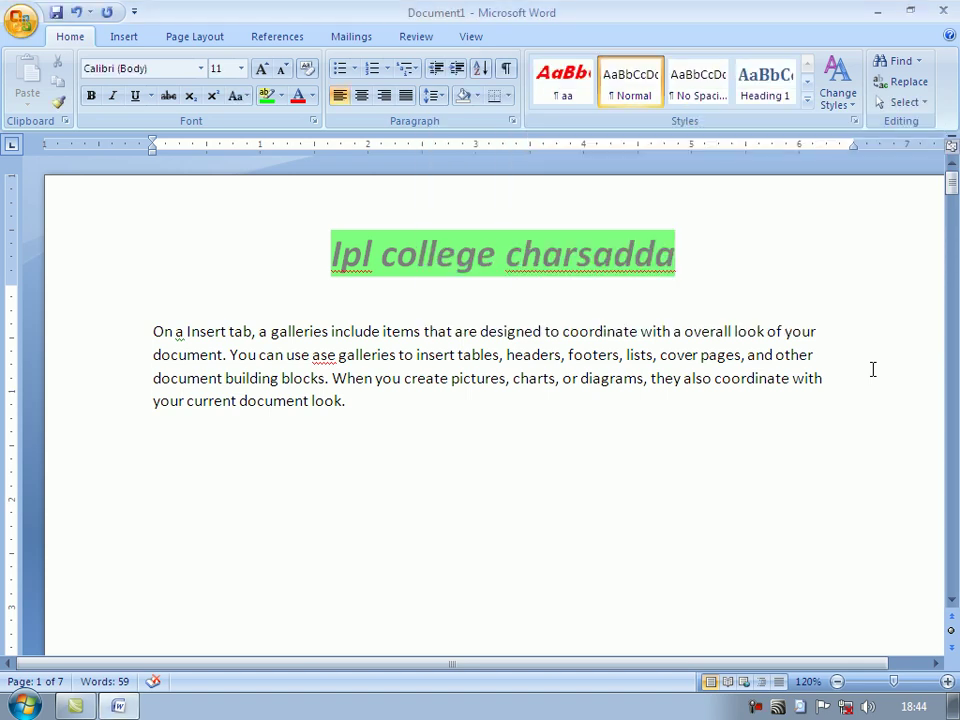
{"action": "key", "text": "ctrl+h"}
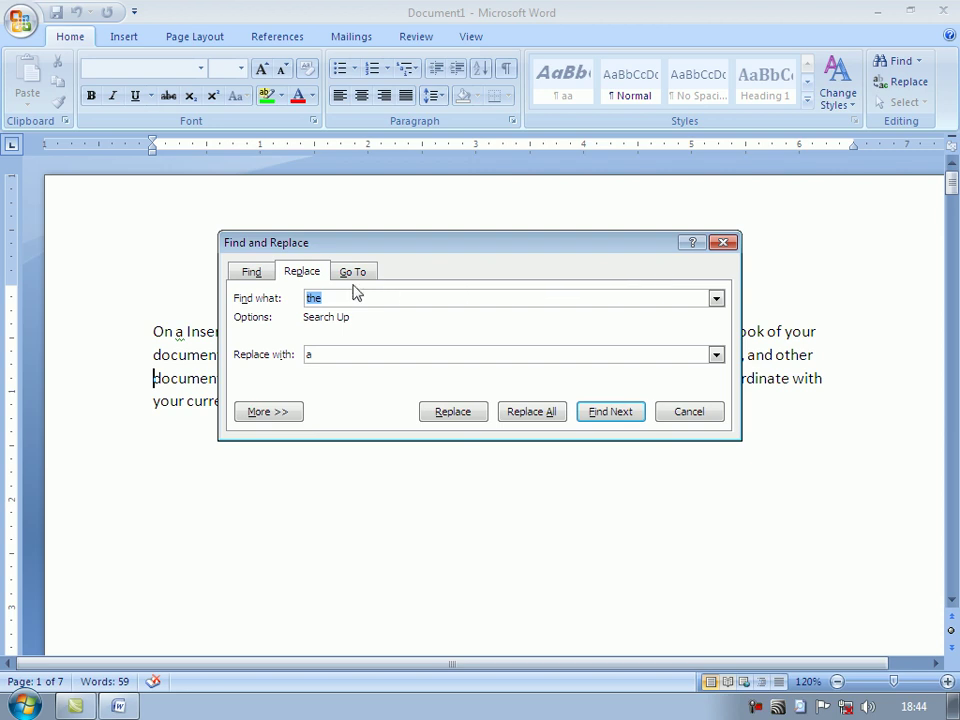
{"action": "key", "text": "Escape"}
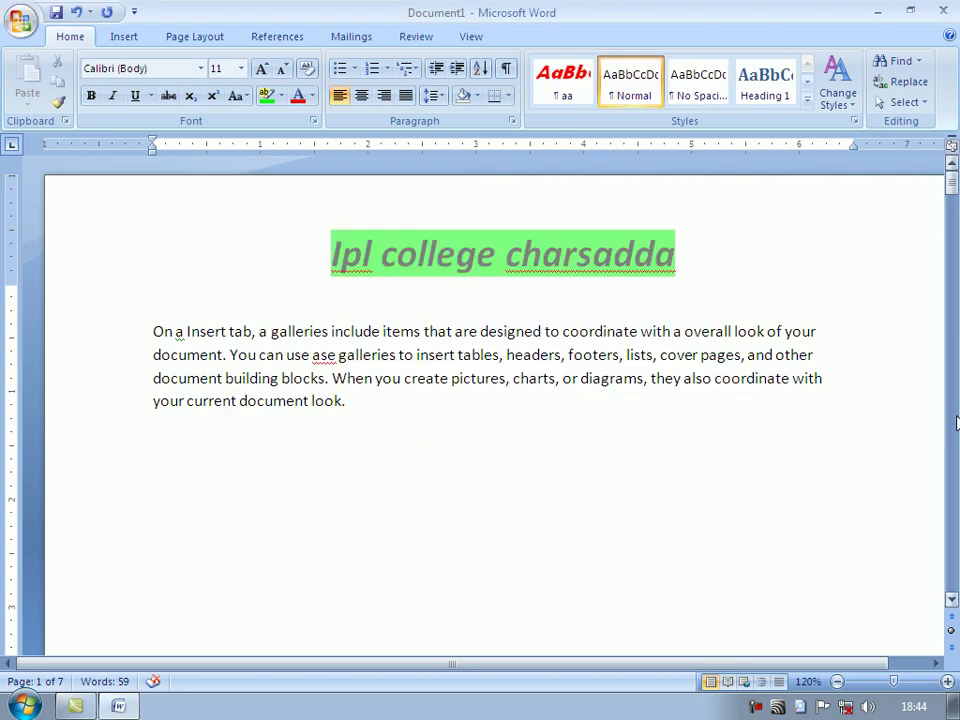
{"action": "key", "text": "ctrl+g"}
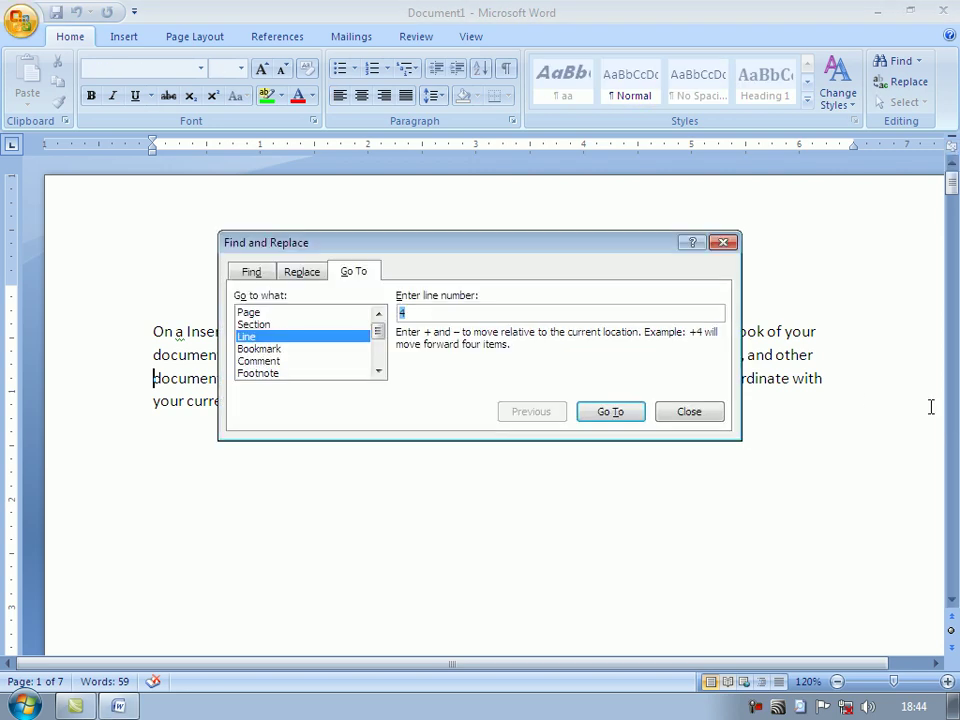
{"action": "left_click", "coordinate": [693, 412]}
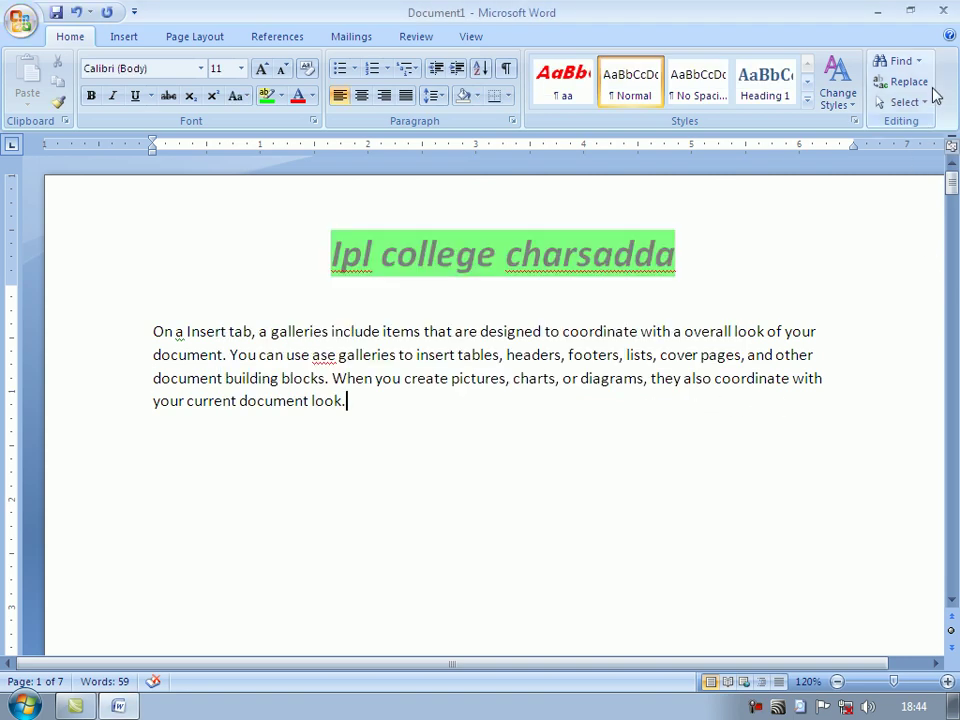
{"action": "left_click", "coordinate": [919, 62]}
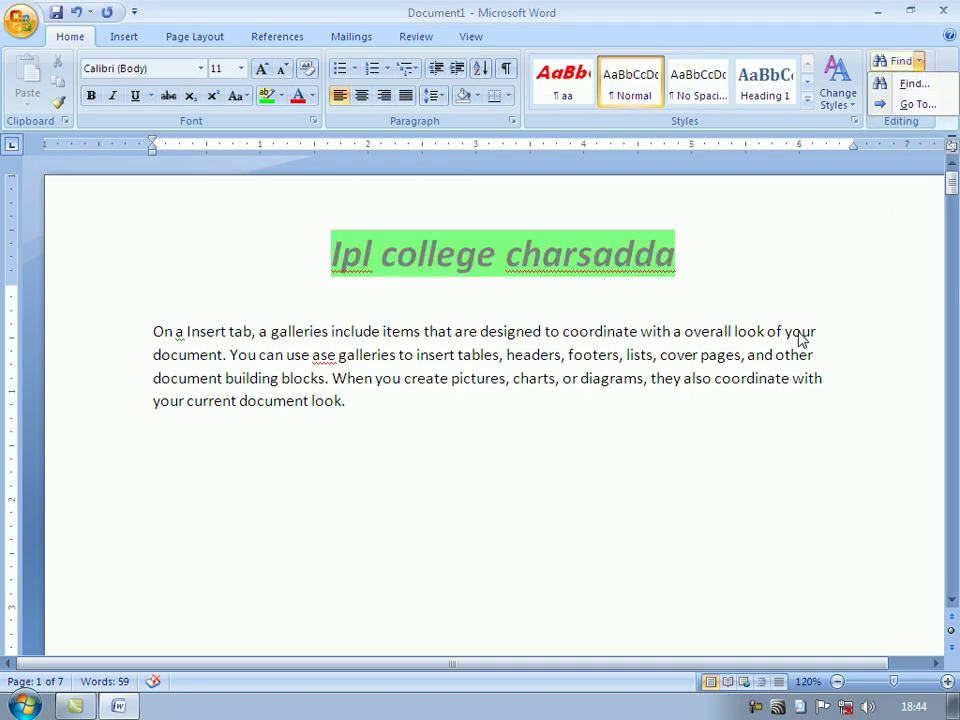
{"action": "left_click", "coordinate": [818, 291]}
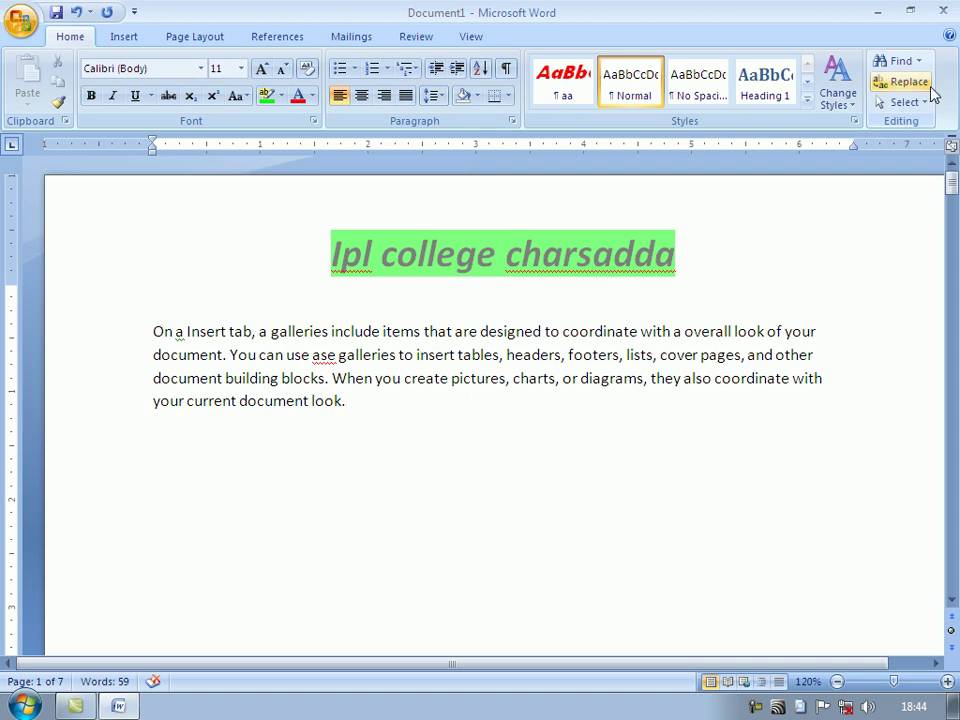
{"action": "left_click", "coordinate": [928, 86]}
{"action": "left_click", "coordinate": [726, 445]}
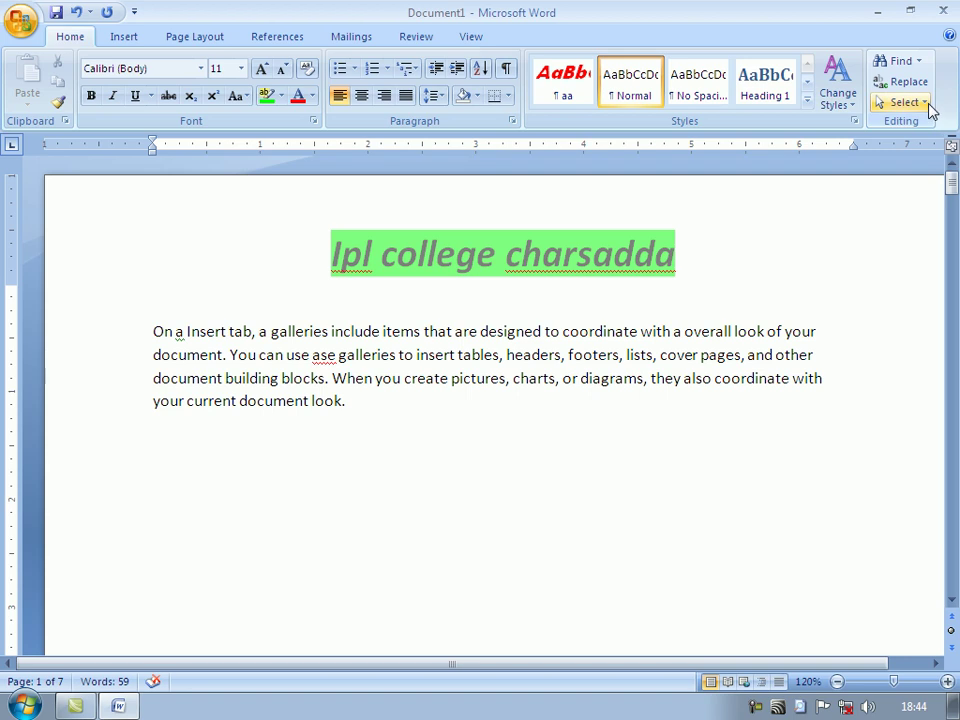
{"action": "left_click", "coordinate": [920, 102]}
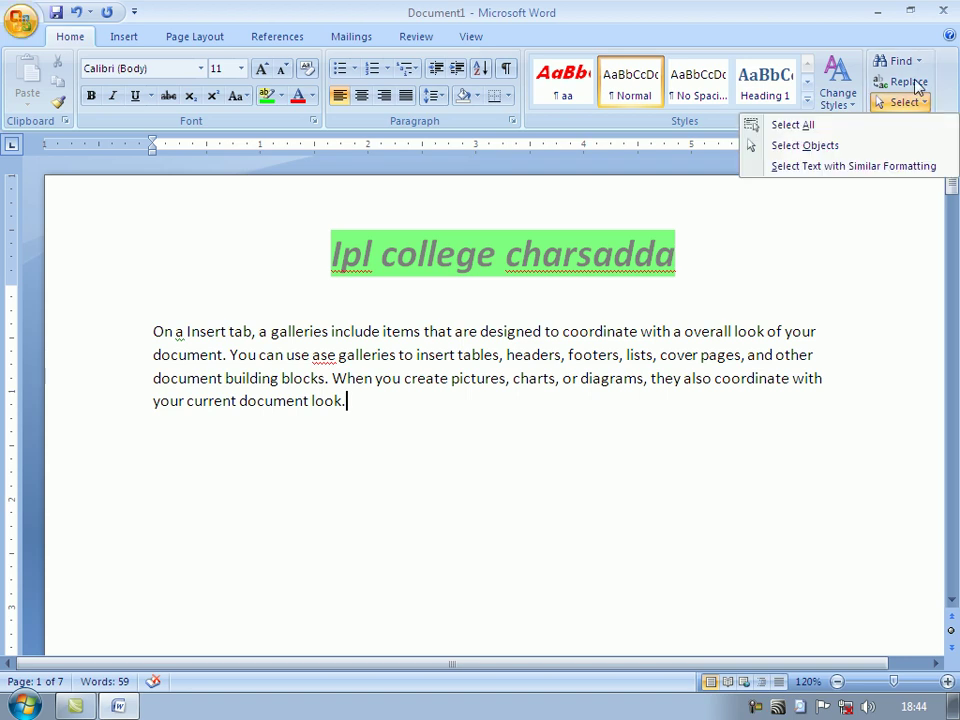
{"action": "left_click", "coordinate": [830, 126]}
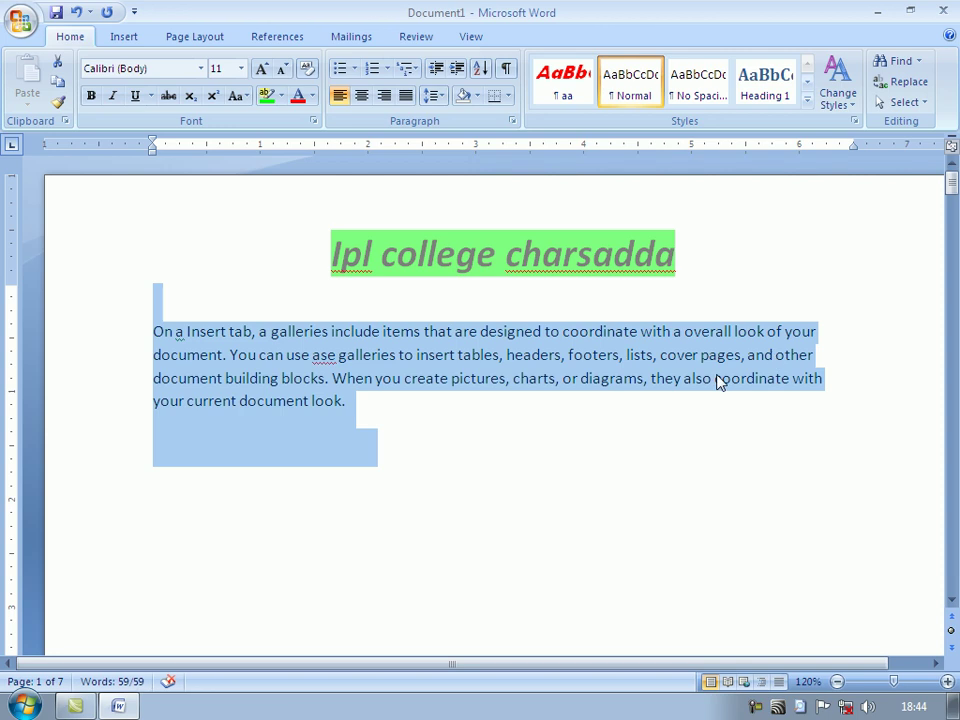
{"action": "left_click", "coordinate": [716, 378]}
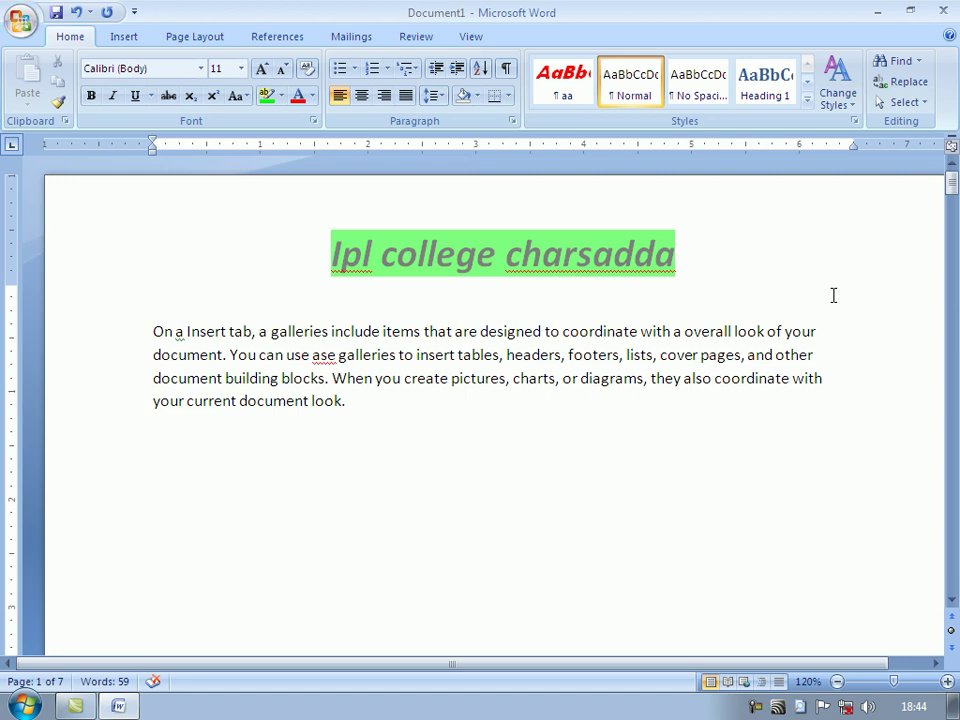
{"action": "key", "text": "ctrl+a"}
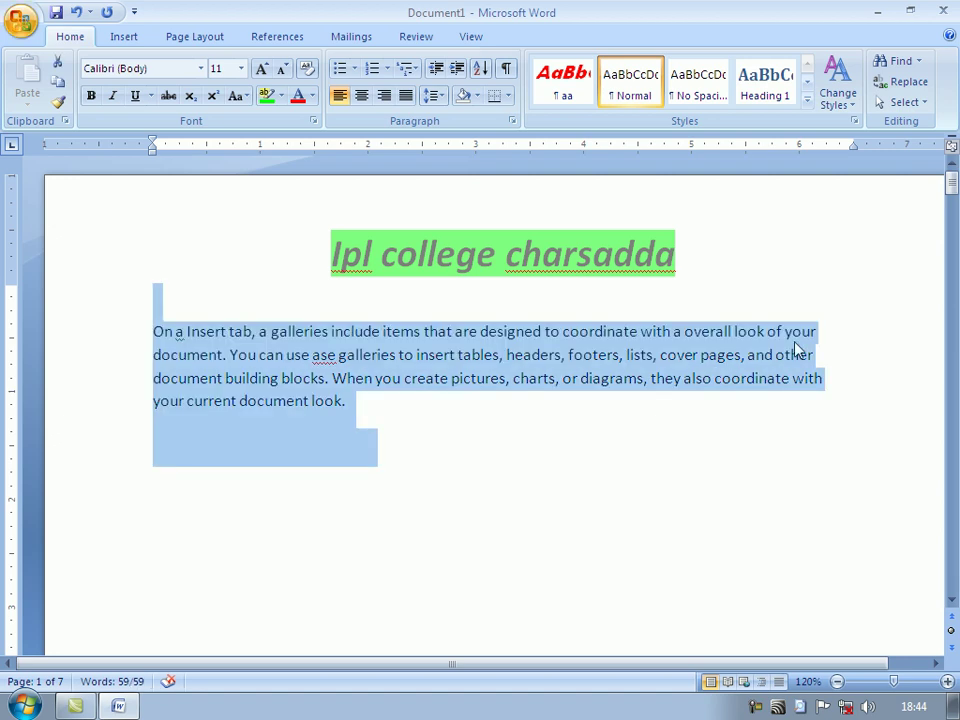
{"action": "left_click", "coordinate": [728, 410]}
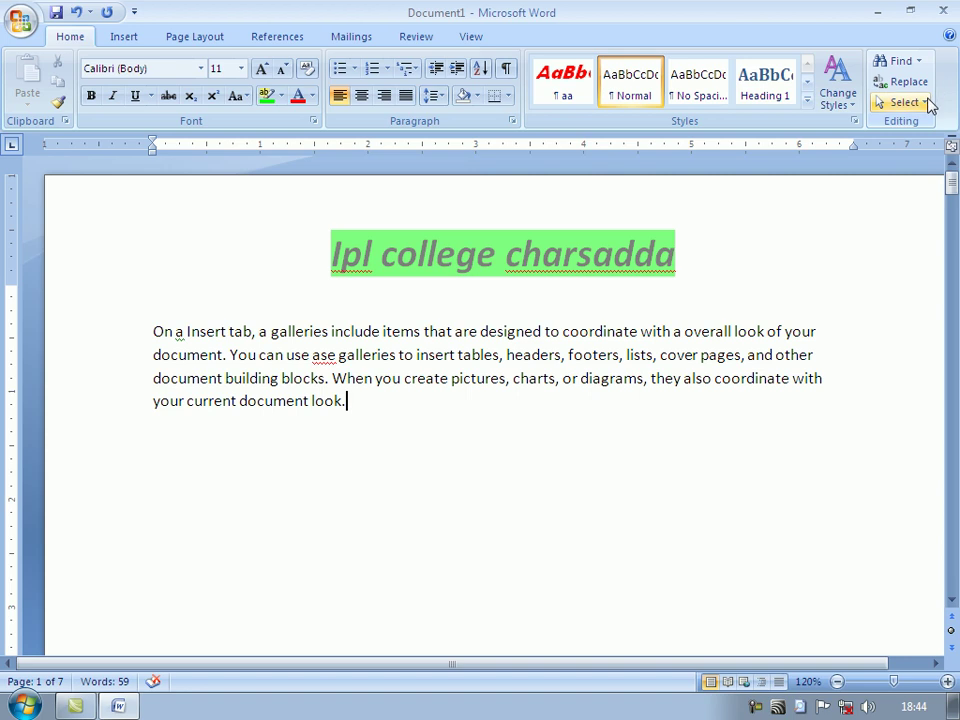
{"action": "left_click", "coordinate": [920, 102]}
{"action": "left_click", "coordinate": [760, 124]}
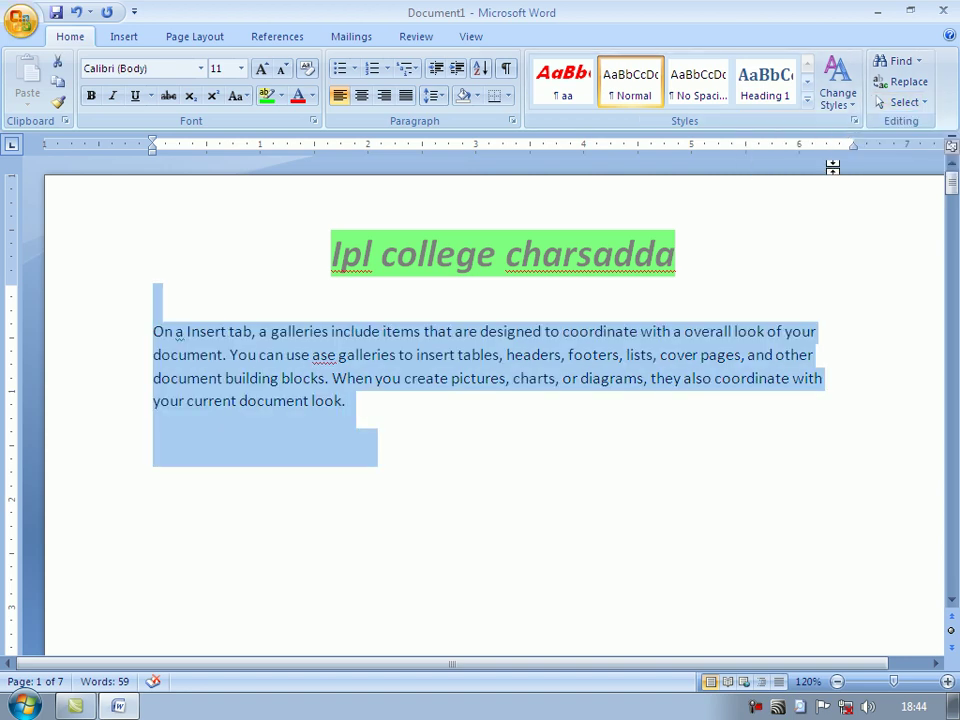
{"action": "left_click", "coordinate": [742, 293]}
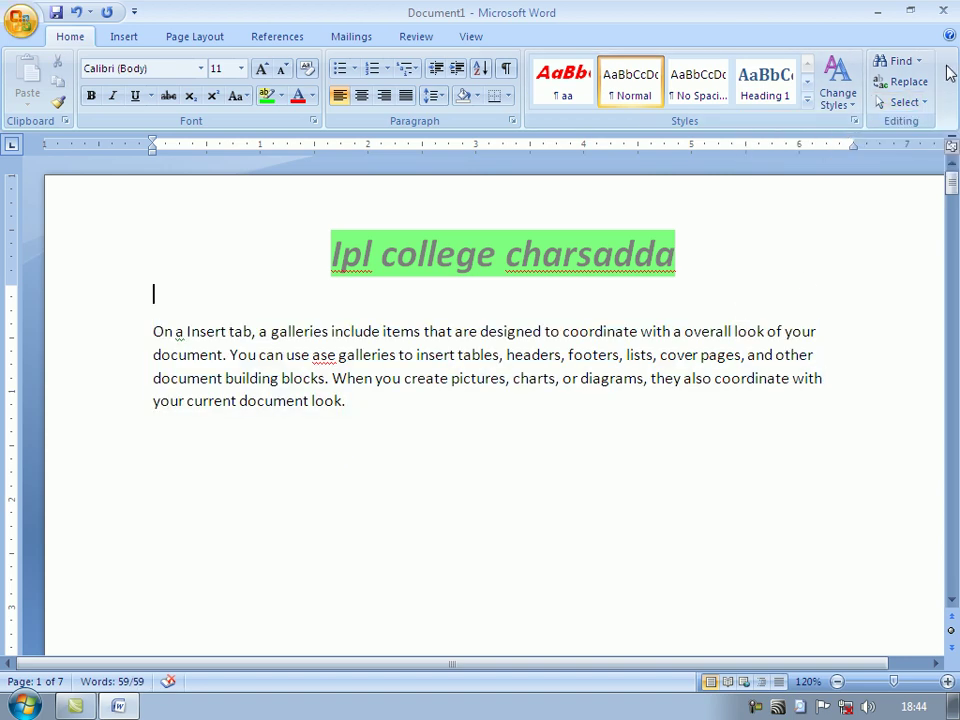
{"action": "left_click", "coordinate": [924, 103]}
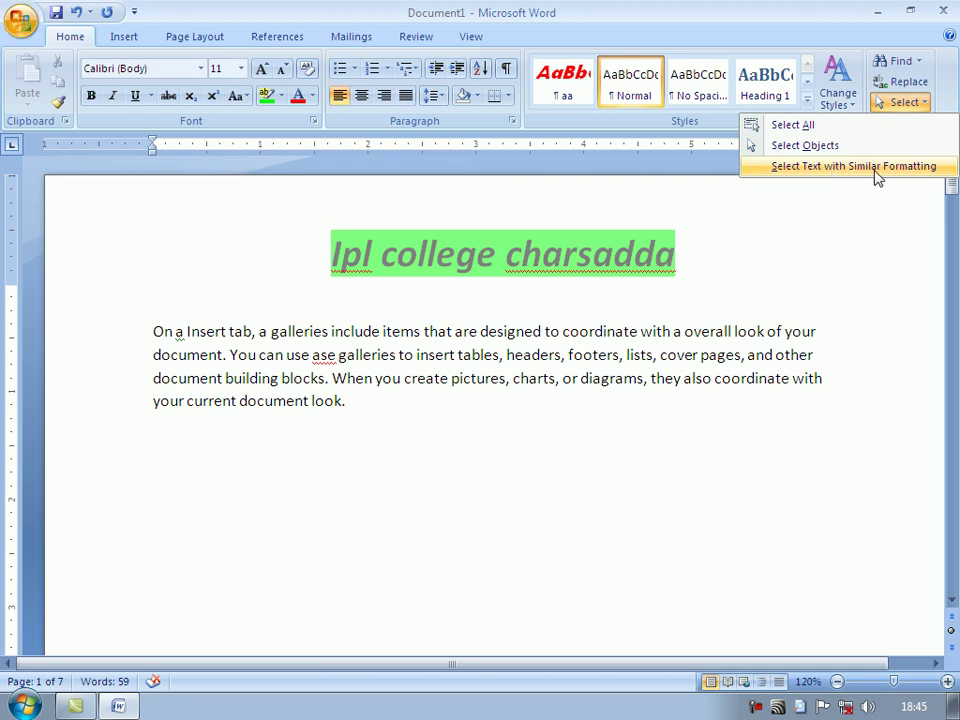
- Colour the phrase 'items that are designed' red from the Font Color palette
{"action": "left_click", "coordinate": [152, 291]}
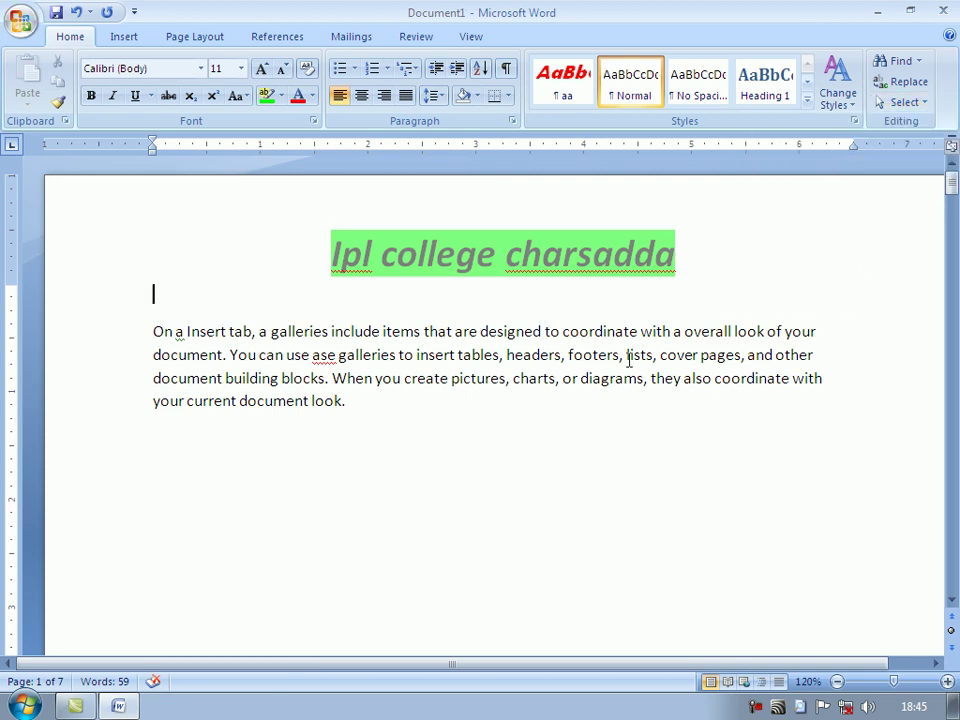
{"action": "left_click_drag", "start_coordinate": [384, 331], "coordinate": [510, 331]}
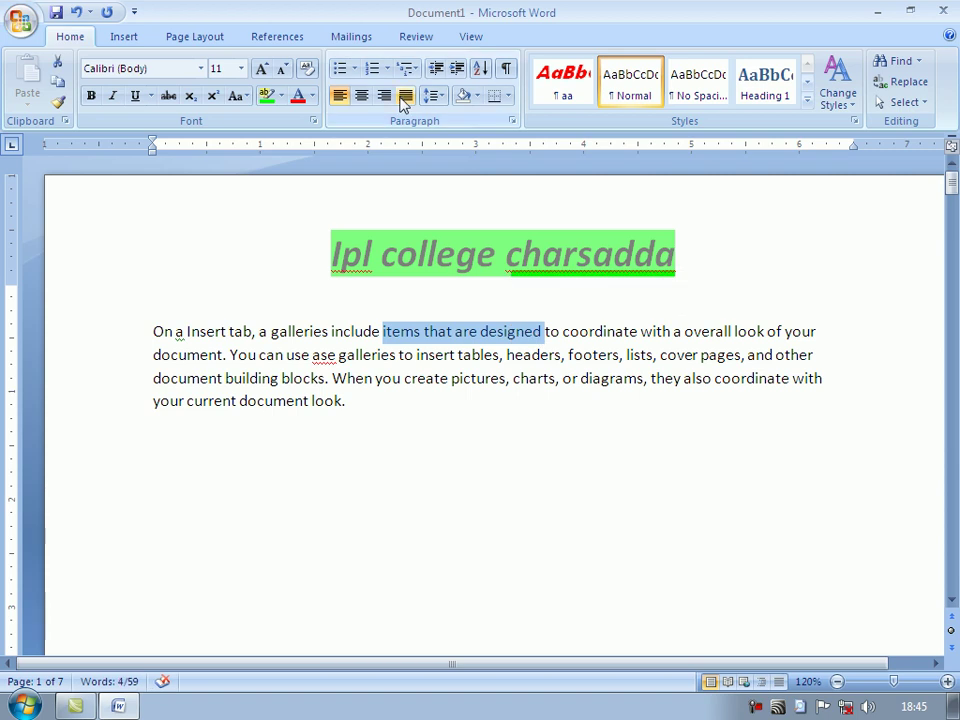
{"action": "left_click", "coordinate": [311, 96]}
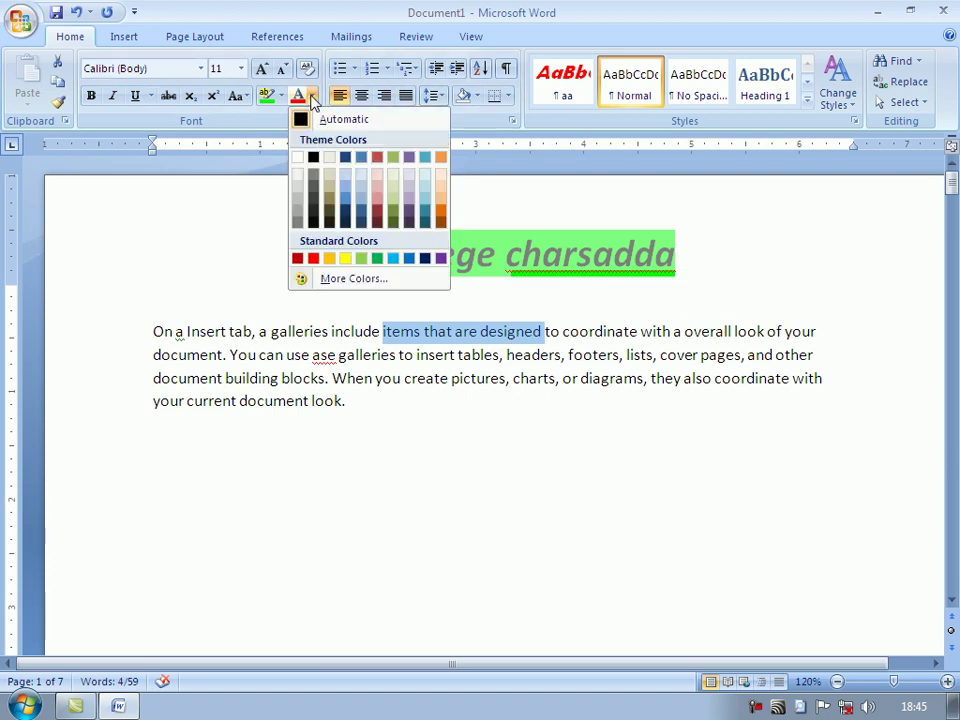
{"action": "left_click", "coordinate": [313, 258]}
- Apply the same red to 'When you create' and 'diagrams, they also', then deselect
{"action": "left_click_drag", "start_coordinate": [332, 378], "coordinate": [450, 378]}
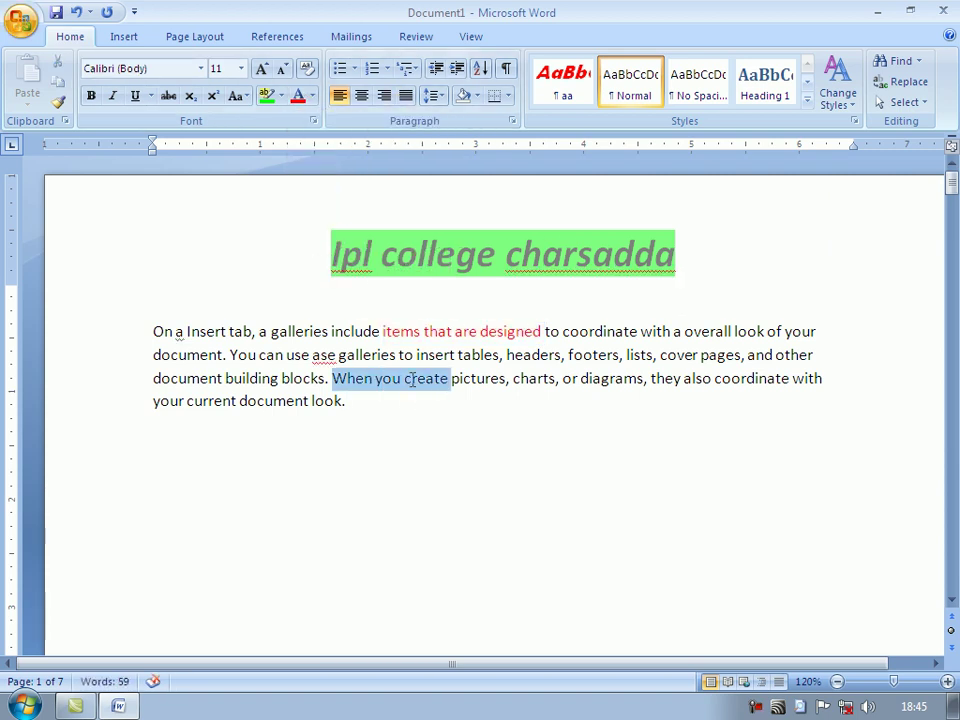
{"action": "left_click", "coordinate": [298, 96]}
{"action": "left_click", "coordinate": [594, 433]}
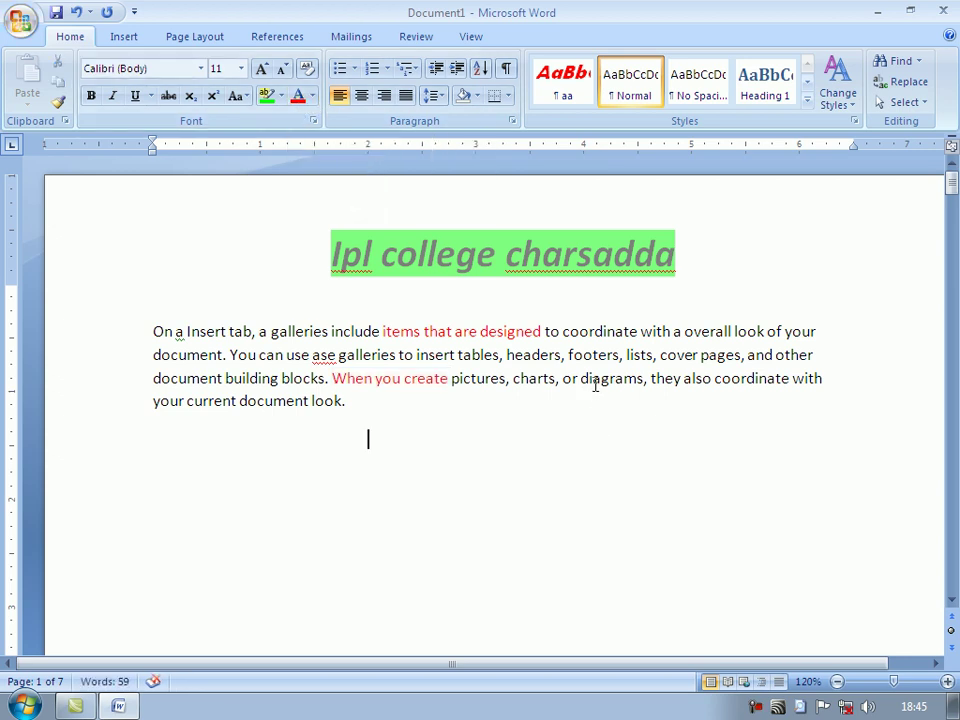
{"action": "left_click_drag", "start_coordinate": [581, 380], "coordinate": [712, 380]}
{"action": "left_click", "coordinate": [298, 96]}
{"action": "left_click", "coordinate": [486, 429]}
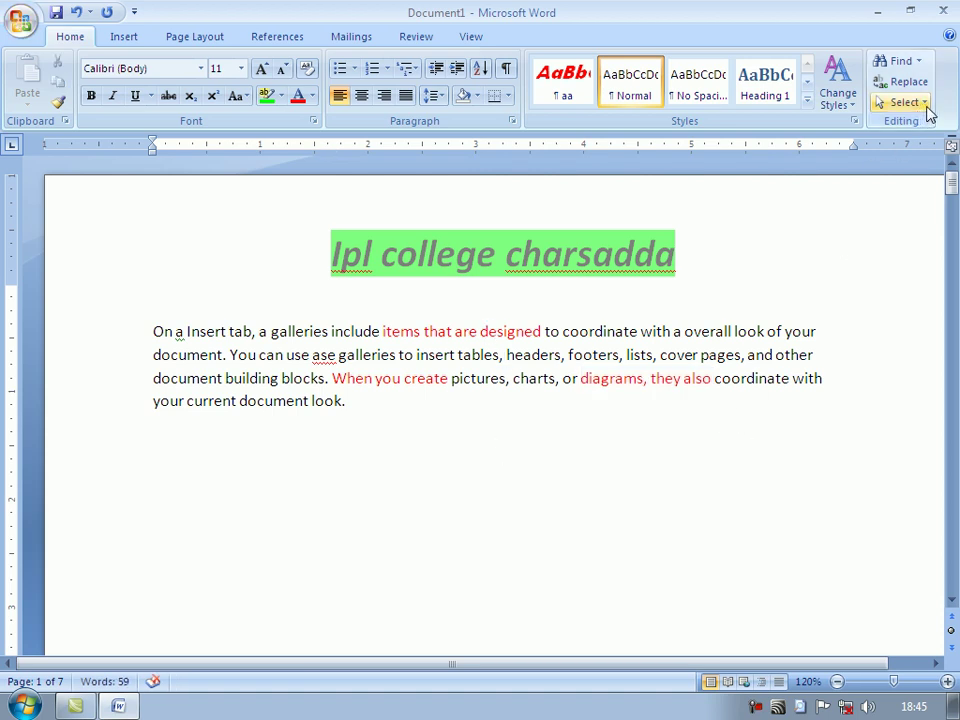
- Select all red phrases with Select Text with Similar Formatting, then clear the selection
{"action": "left_click", "coordinate": [924, 103]}
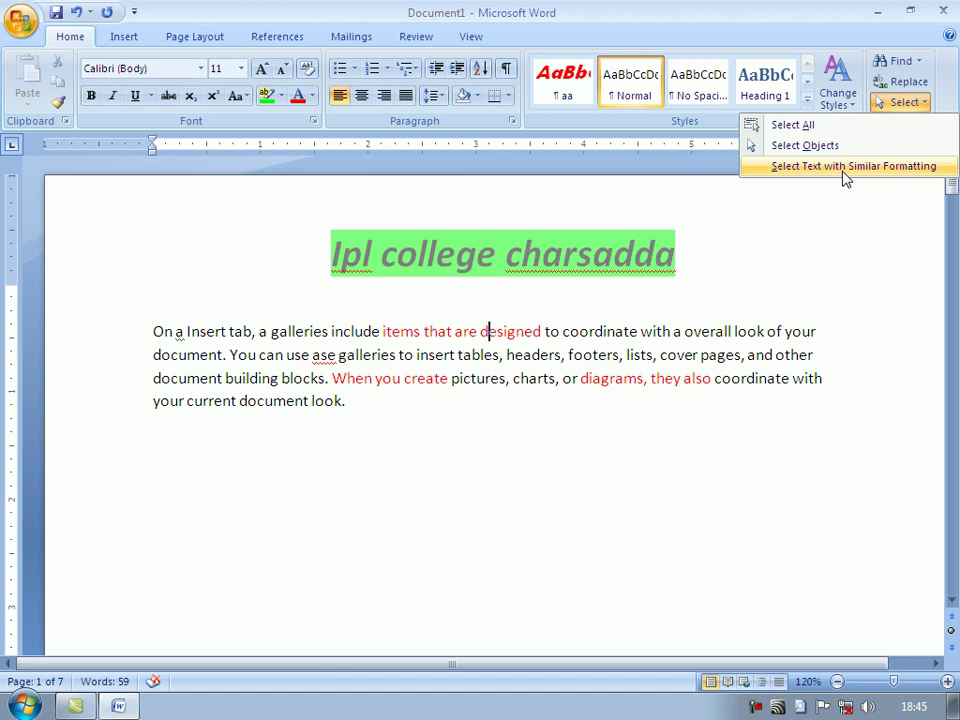
{"action": "left_click", "coordinate": [845, 167]}
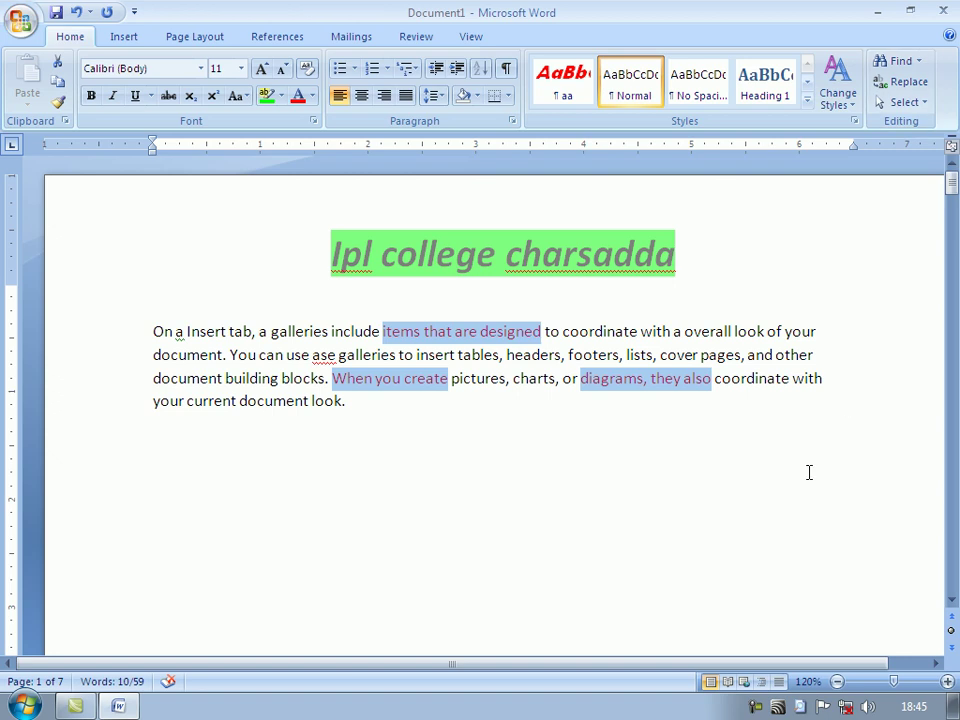
{"action": "left_click", "coordinate": [638, 493]}
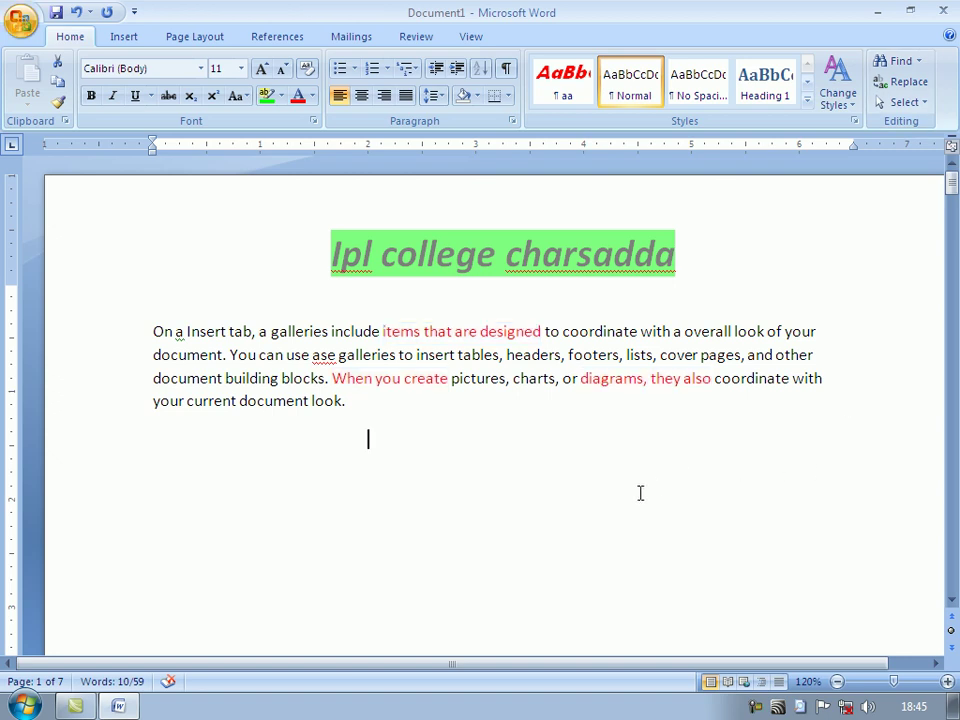
- Glance at the Insert tab, return to Home, and select the whole body text
{"action": "left_click", "coordinate": [126, 40]}
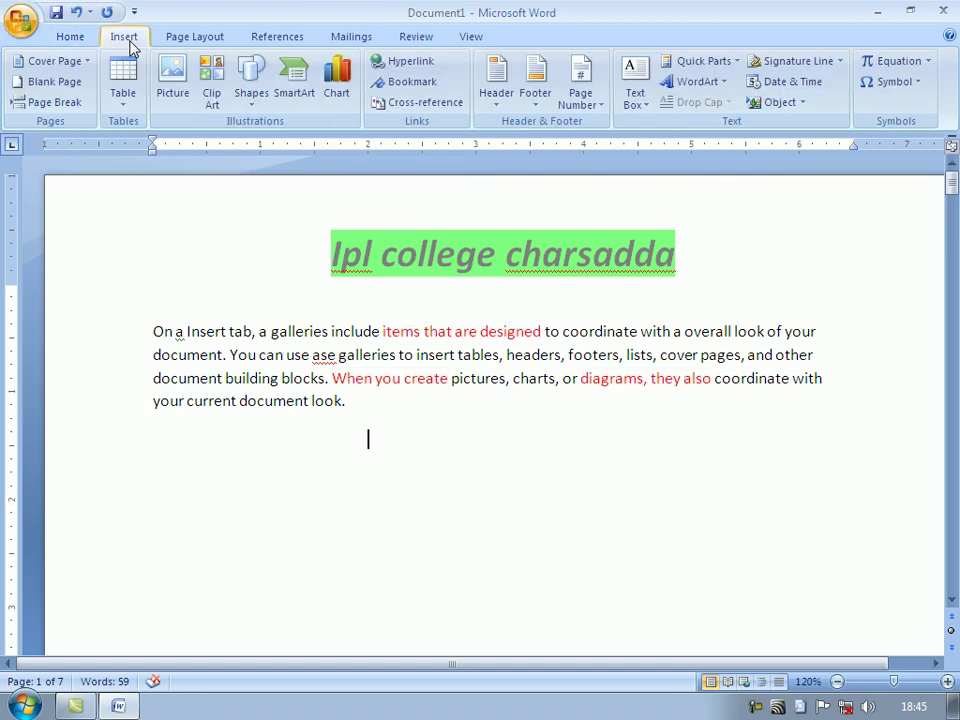
{"action": "left_click", "coordinate": [60, 36]}
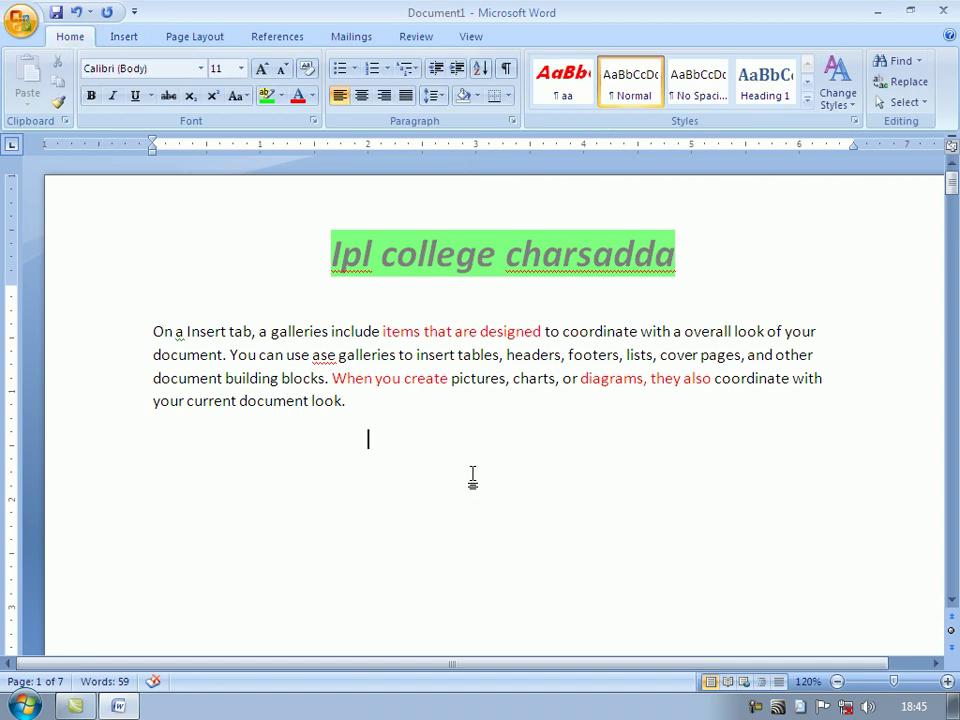
{"action": "key", "text": "ctrl+shift+Up"}
{"action": "key", "text": "ctrl+shift+Up"}
{"action": "key", "text": "ctrl+shift+Up"}
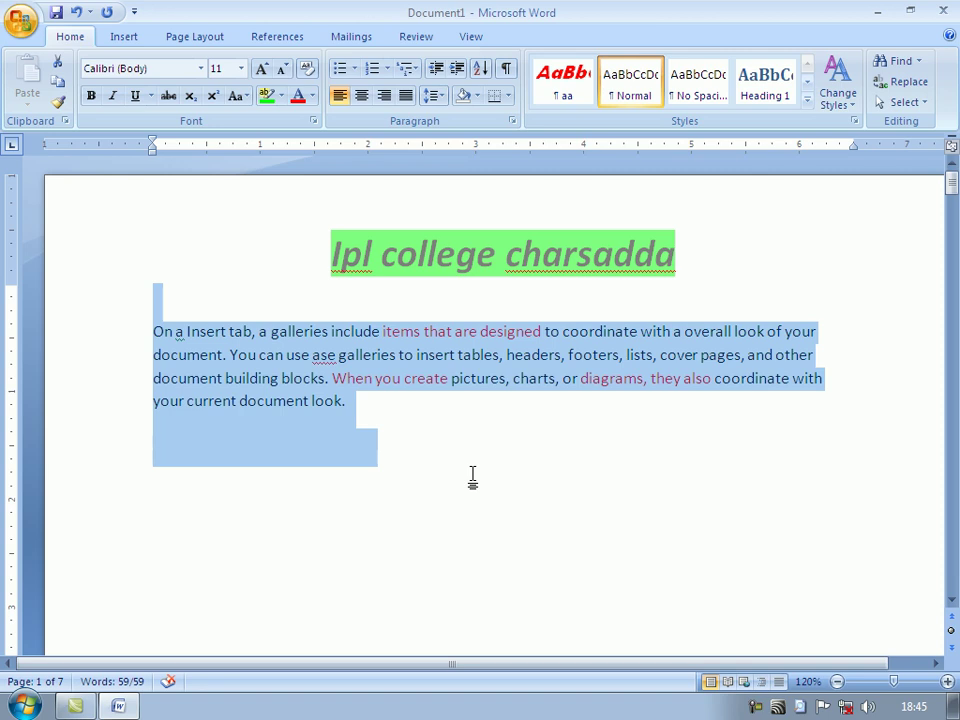
- Clear the paragraph selection and open the Select options list without choosing anything
{"action": "left_click", "coordinate": [551, 512]}
{"action": "left_click", "coordinate": [920, 62]}
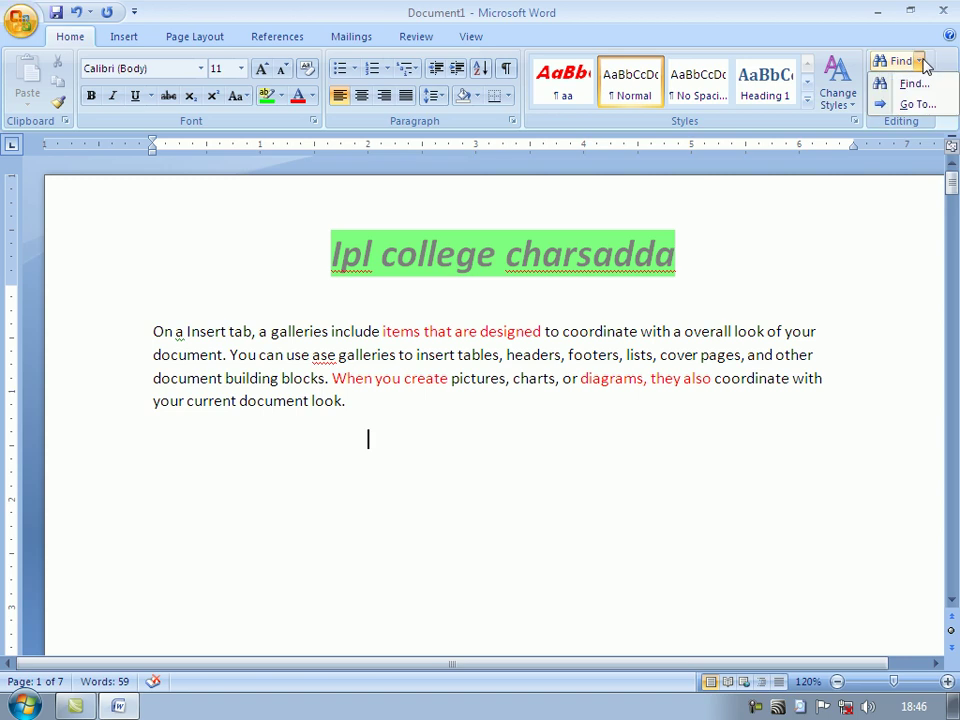
{"action": "left_click", "coordinate": [885, 210]}
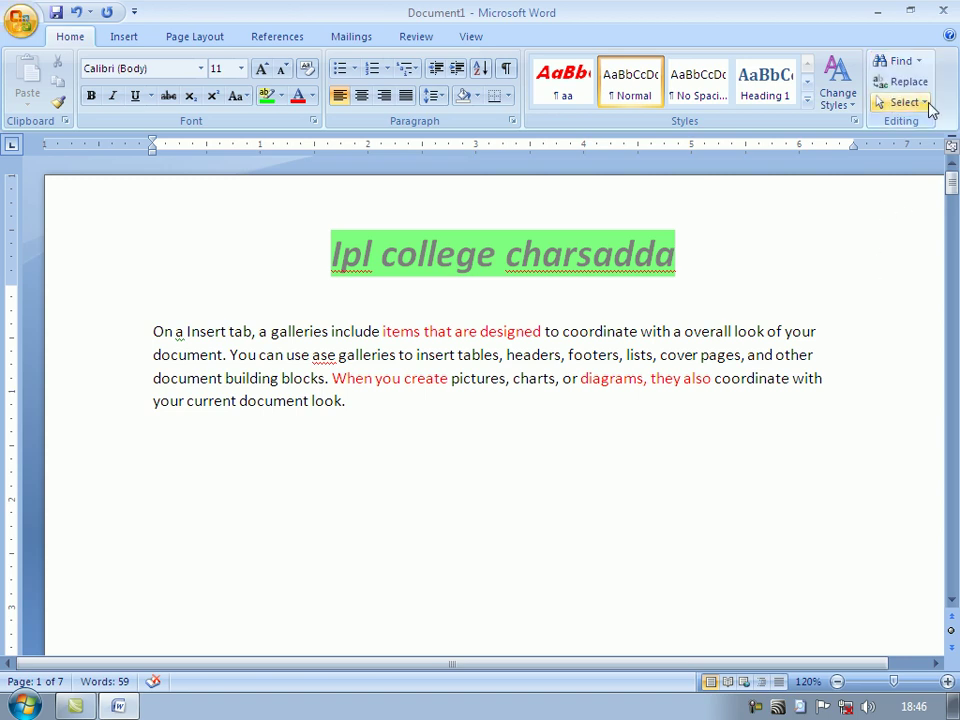
{"action": "left_click", "coordinate": [929, 104]}
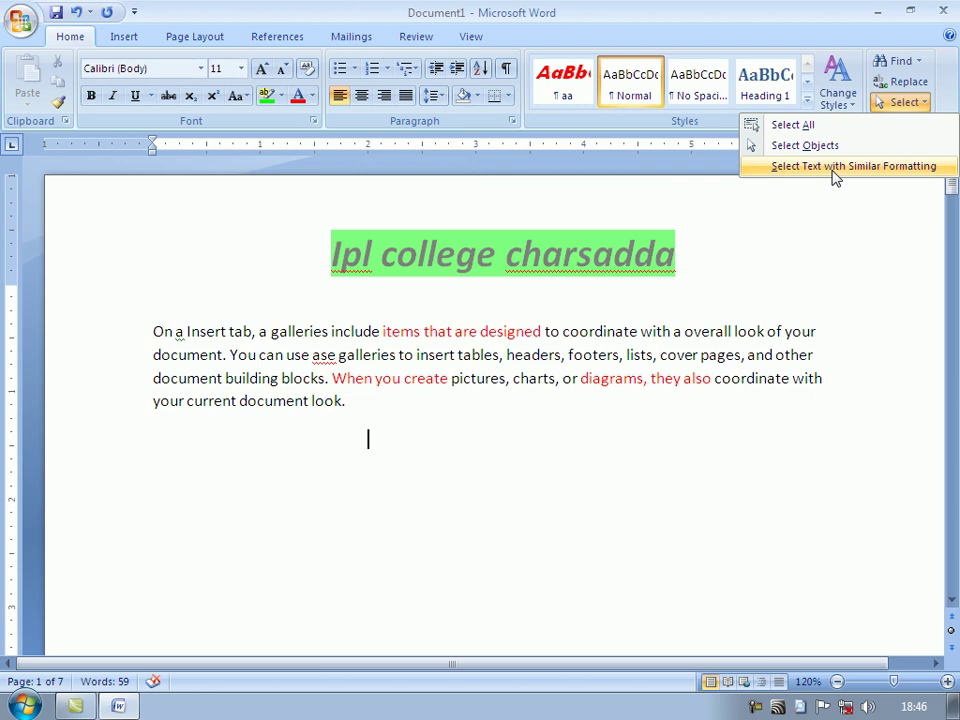
{"action": "left_click", "coordinate": [492, 333]}
- Select all black body text via Select Text with Similar Formatting, then clear it
{"action": "left_click", "coordinate": [491, 332]}
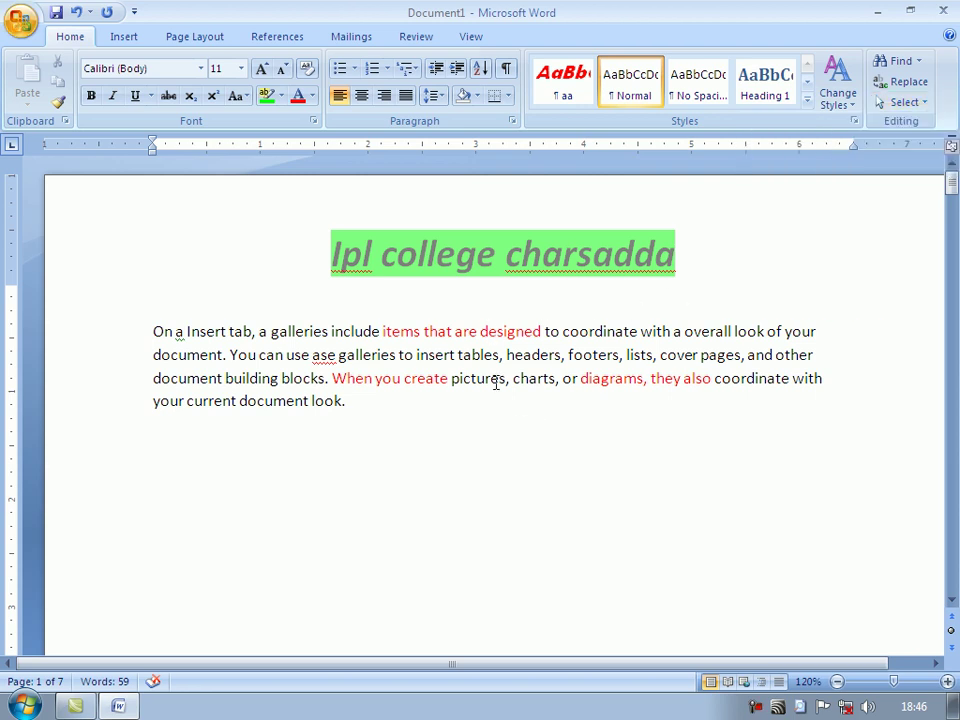
{"action": "left_click", "coordinate": [464, 331]}
{"action": "left_click", "coordinate": [610, 380]}
{"action": "left_click", "coordinate": [684, 331]}
{"action": "left_click", "coordinate": [929, 104]}
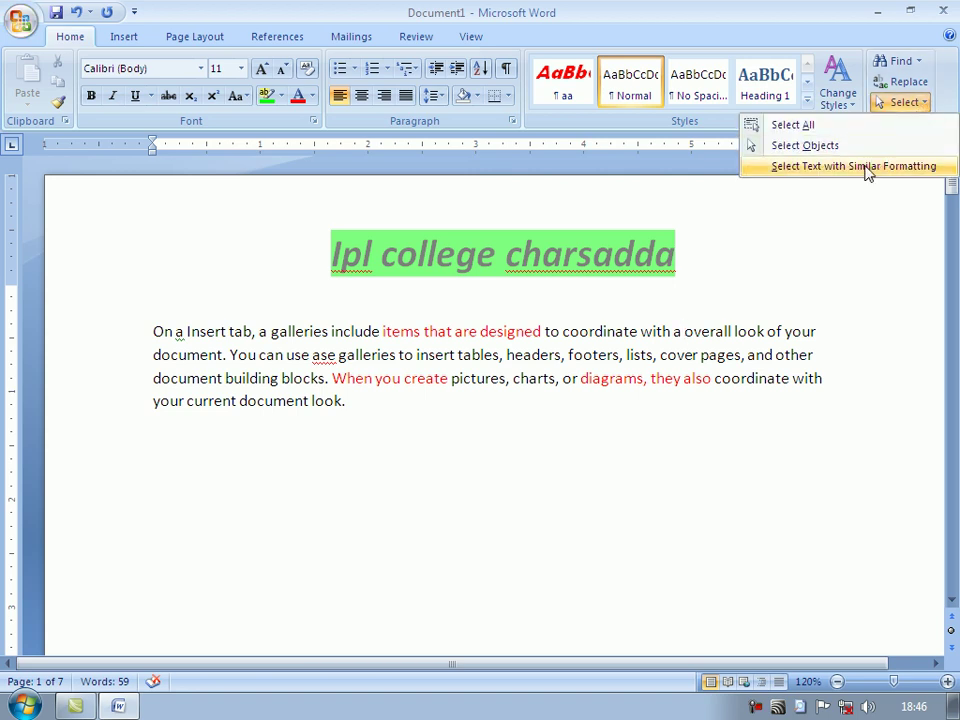
{"action": "left_click", "coordinate": [866, 171]}
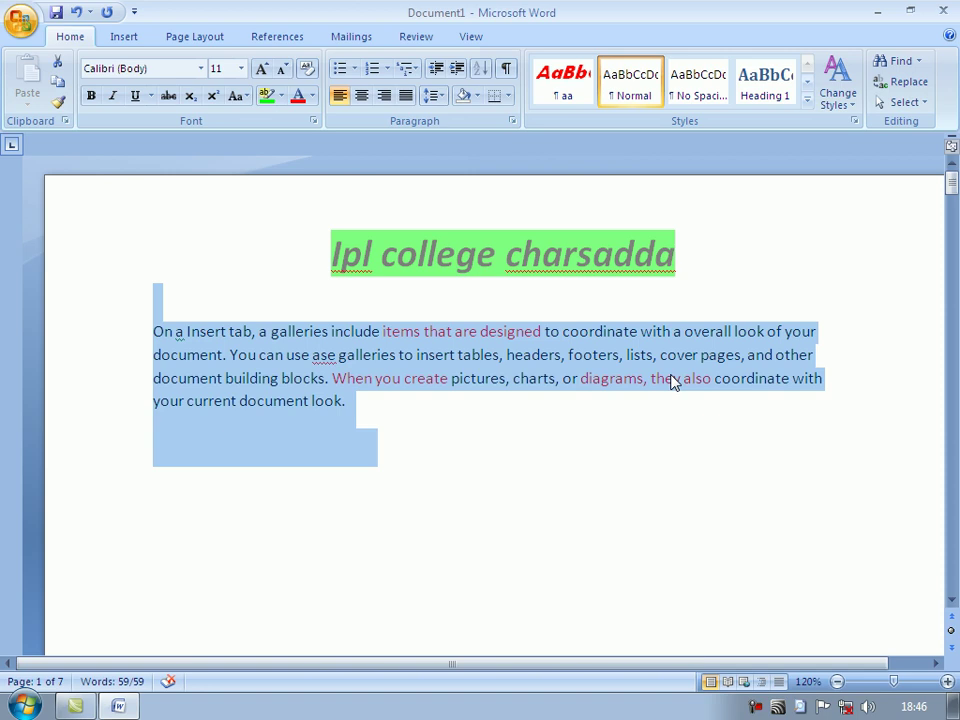
{"action": "left_click", "coordinate": [651, 430]}
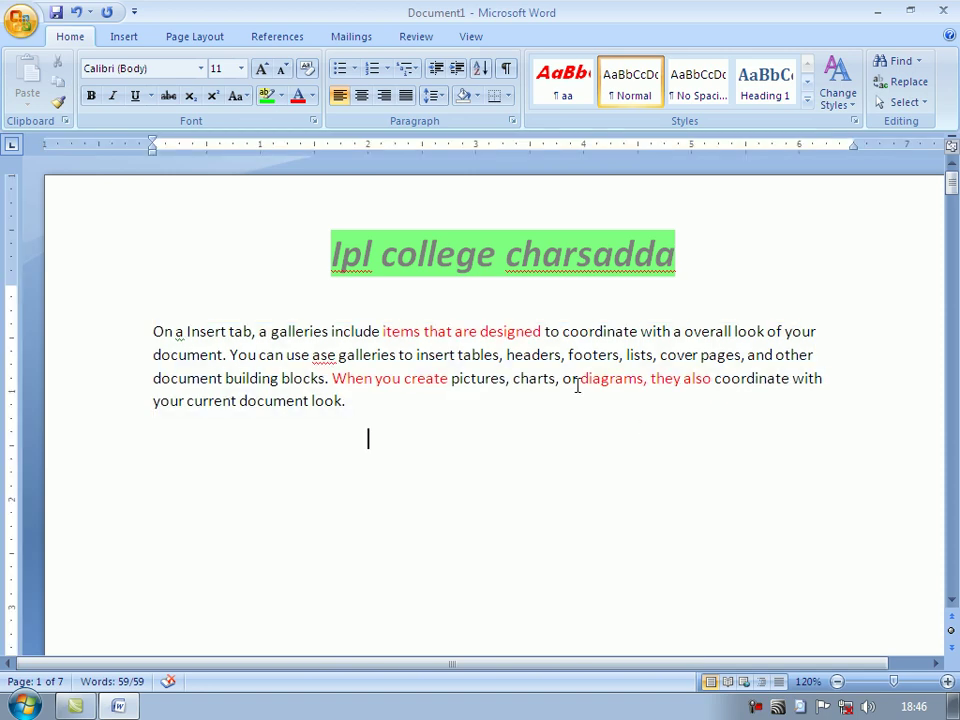
- From the red word 'designed', select all matching red text with Similar Formatting
{"action": "left_click", "coordinate": [482, 331]}
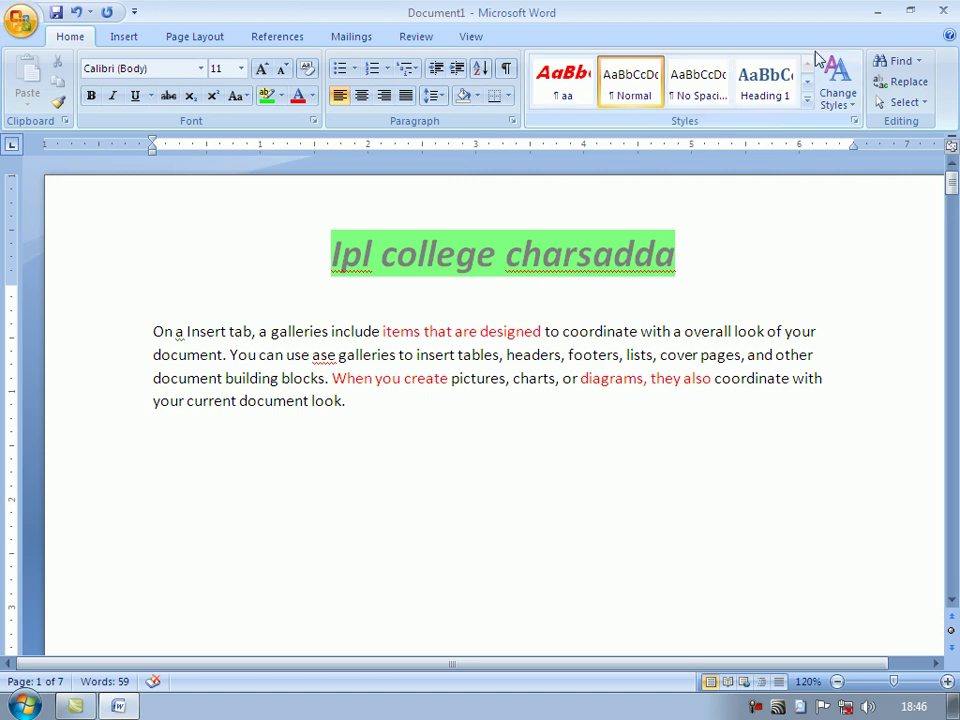
{"action": "left_click", "coordinate": [922, 106]}
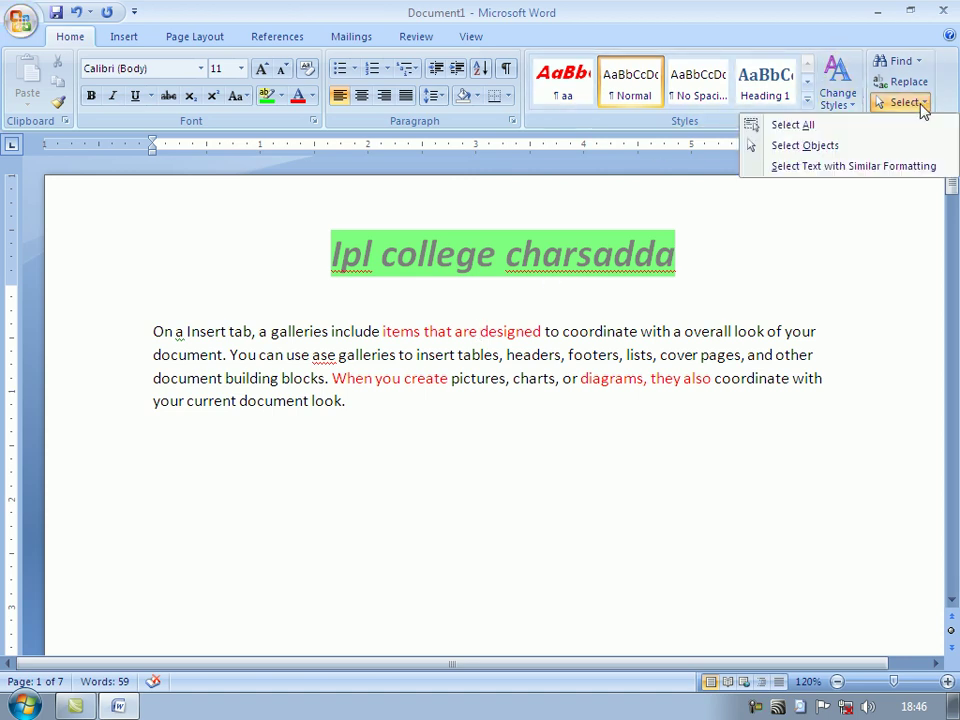
{"action": "left_click", "coordinate": [855, 165]}
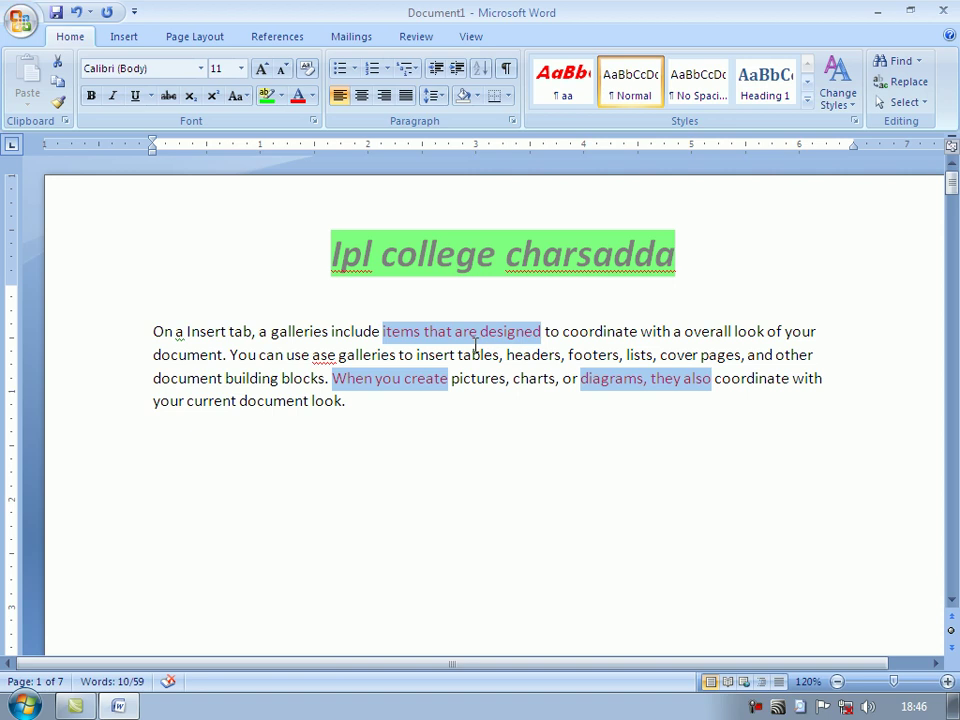
- Grow the selected red phrases' font size to 26 pt
{"action": "left_click", "coordinate": [262, 68]}
{"action": "left_click", "coordinate": [262, 68]}
{"action": "left_click", "coordinate": [262, 68]}
{"action": "left_click", "coordinate": [262, 68]}
{"action": "left_click", "coordinate": [262, 68]}
{"action": "left_click", "coordinate": [262, 68]}
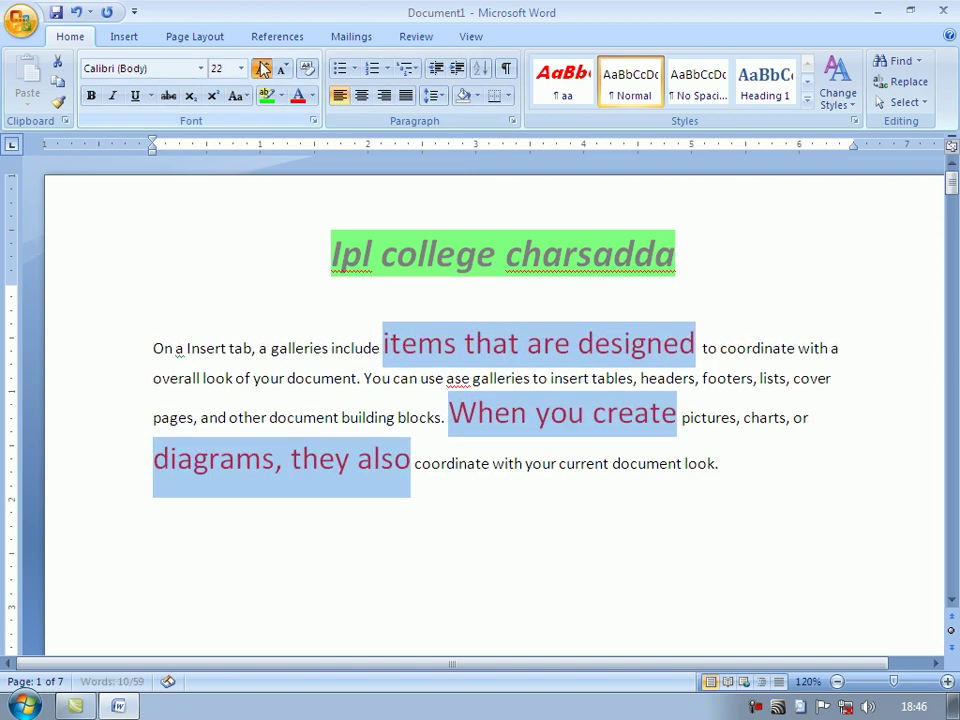
{"action": "left_click", "coordinate": [262, 68]}
{"action": "left_click", "coordinate": [262, 68]}
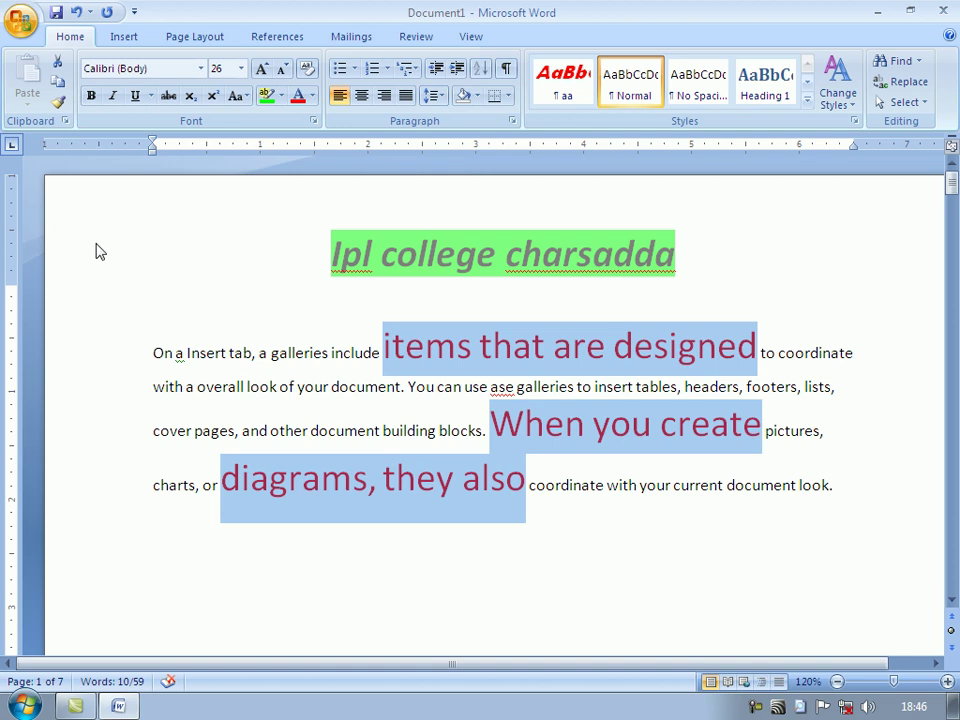
- Make the red phrases bold, italic and underlined, then deselect them
{"action": "left_click", "coordinate": [90, 96]}
{"action": "left_click", "coordinate": [112, 96]}
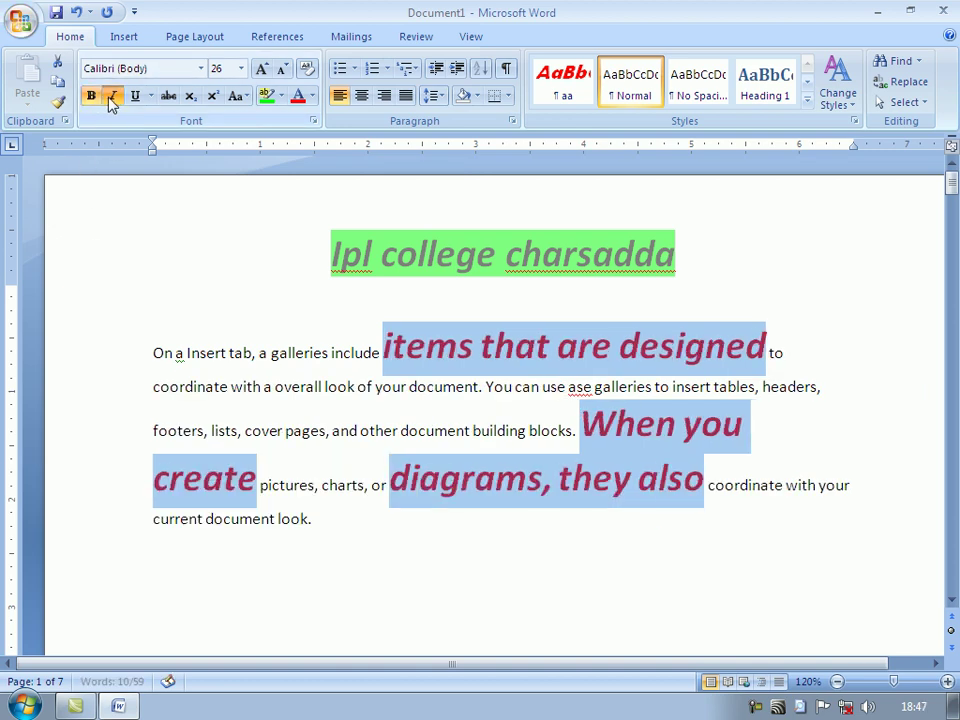
{"action": "left_click", "coordinate": [133, 97]}
{"action": "left_click", "coordinate": [516, 555]}
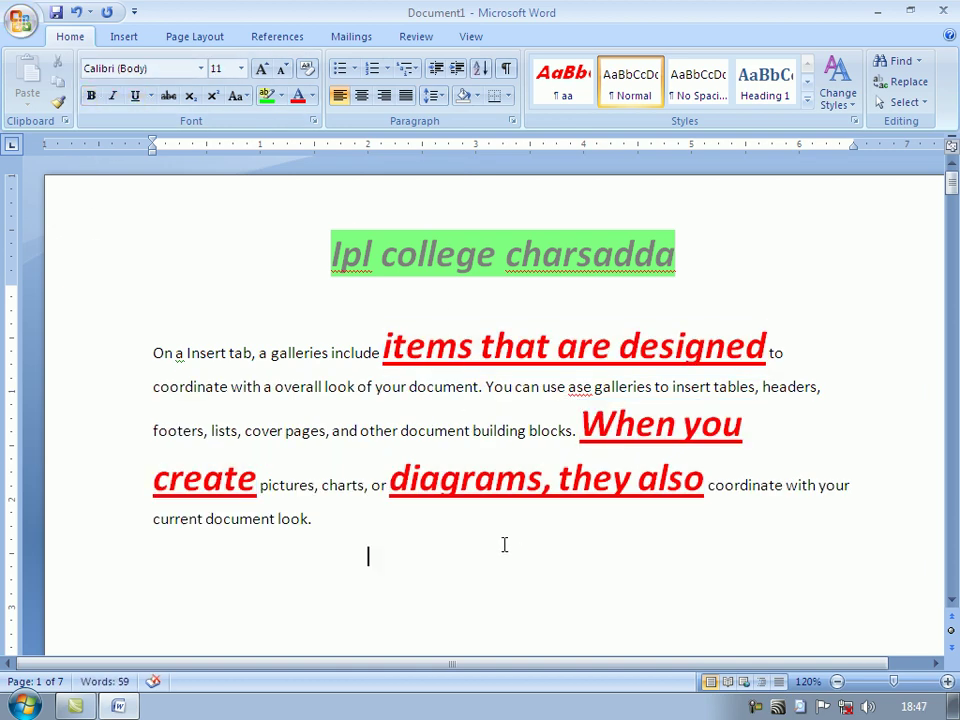
{"action": "scroll", "coordinate": [504, 544], "scroll_direction": "down", "scroll_amount": 4}
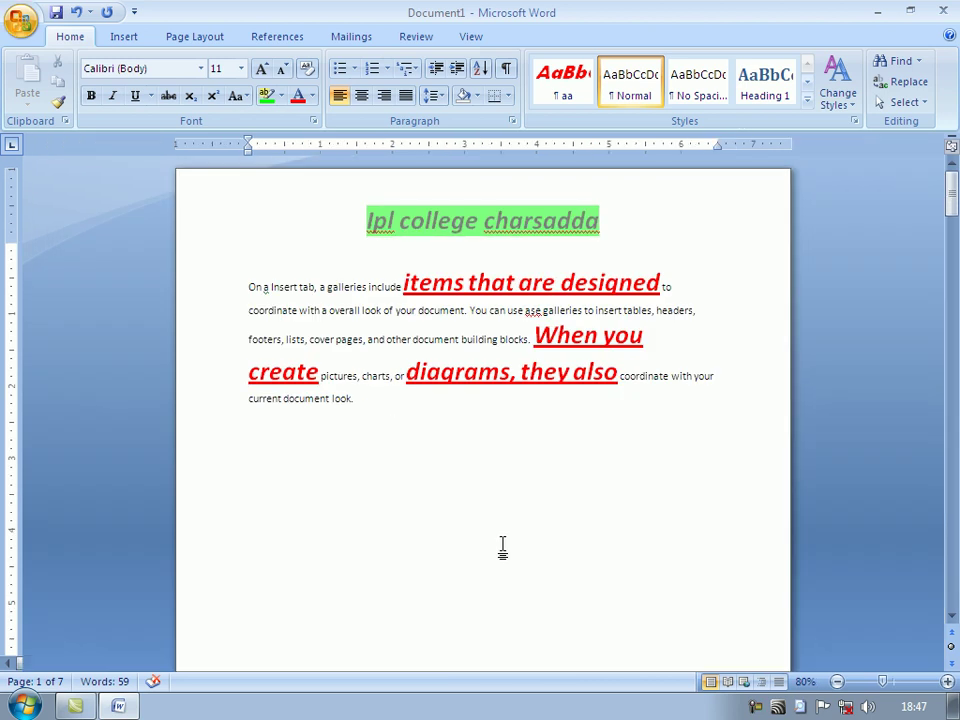
{"action": "scroll", "coordinate": [504, 544], "scroll_direction": "down", "scroll_amount": 1}
{"action": "scroll", "coordinate": [503, 542], "scroll_direction": "down", "scroll_amount": 1}
{"action": "scroll", "coordinate": [503, 542], "scroll_direction": "down", "scroll_amount": 1}
{"action": "scroll", "coordinate": [498, 552], "scroll_direction": "up", "scroll_amount": 3}
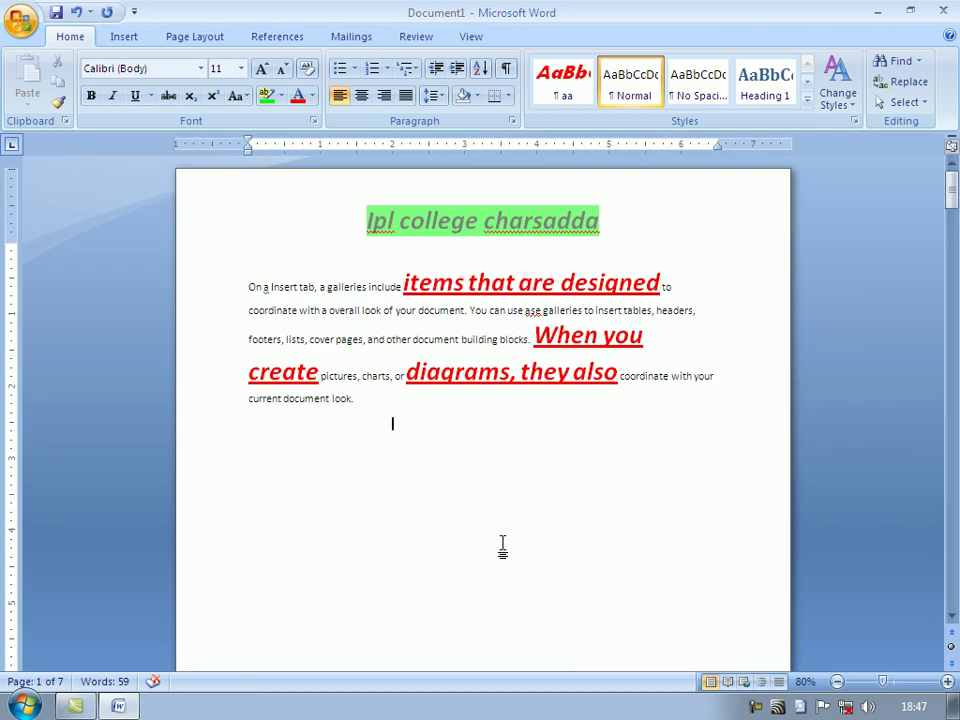